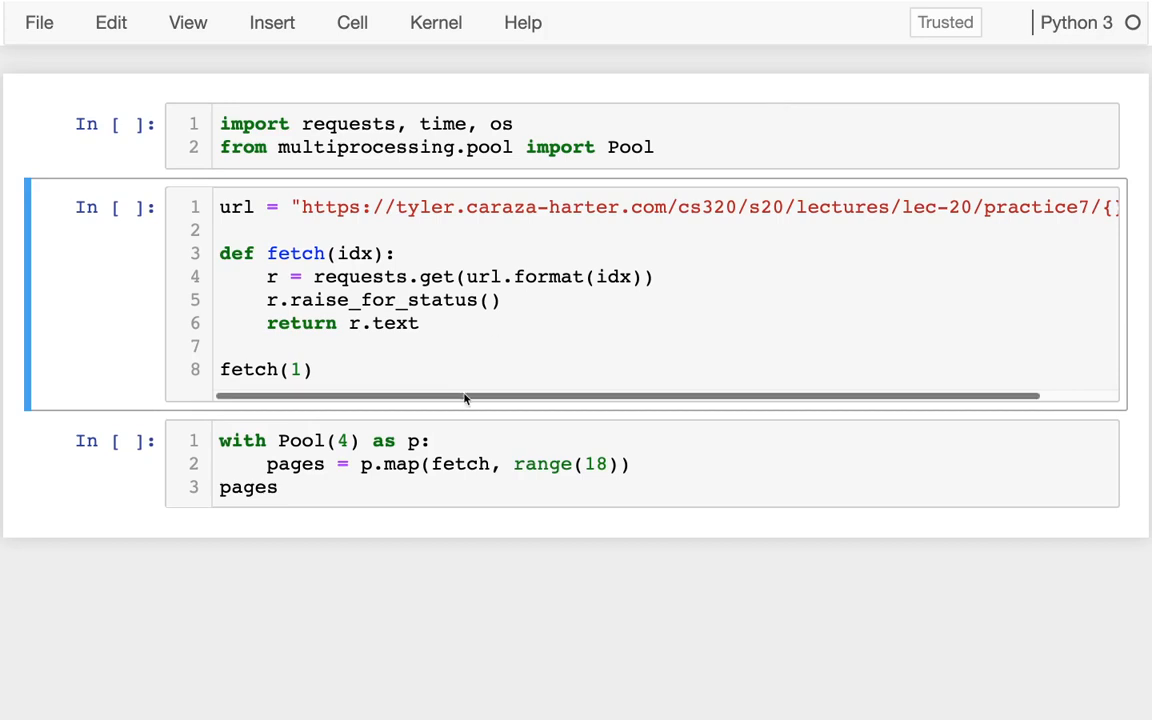
- Select the Pool map cell in the notebook
{"action": "left_click", "coordinate": [400, 463]}
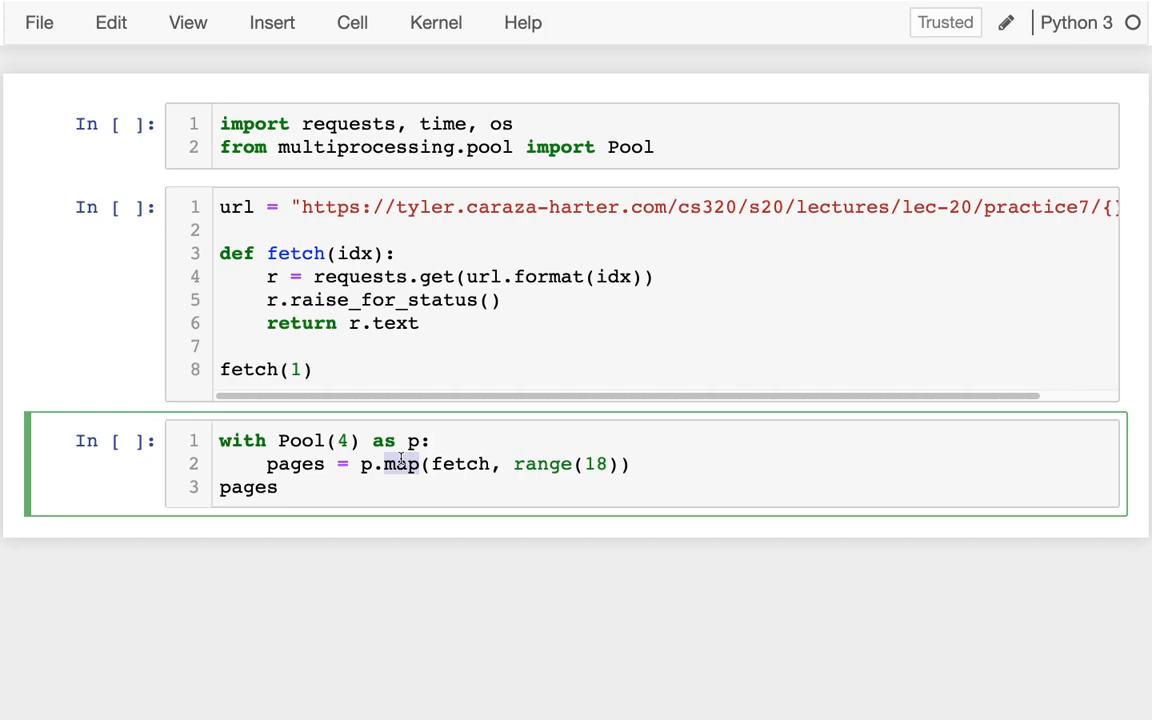
- Run the import cell and the fetch cell, showing page 1's HTML
{"action": "left_click", "coordinate": [680, 135]}
{"action": "key", "text": "shift+Return"}
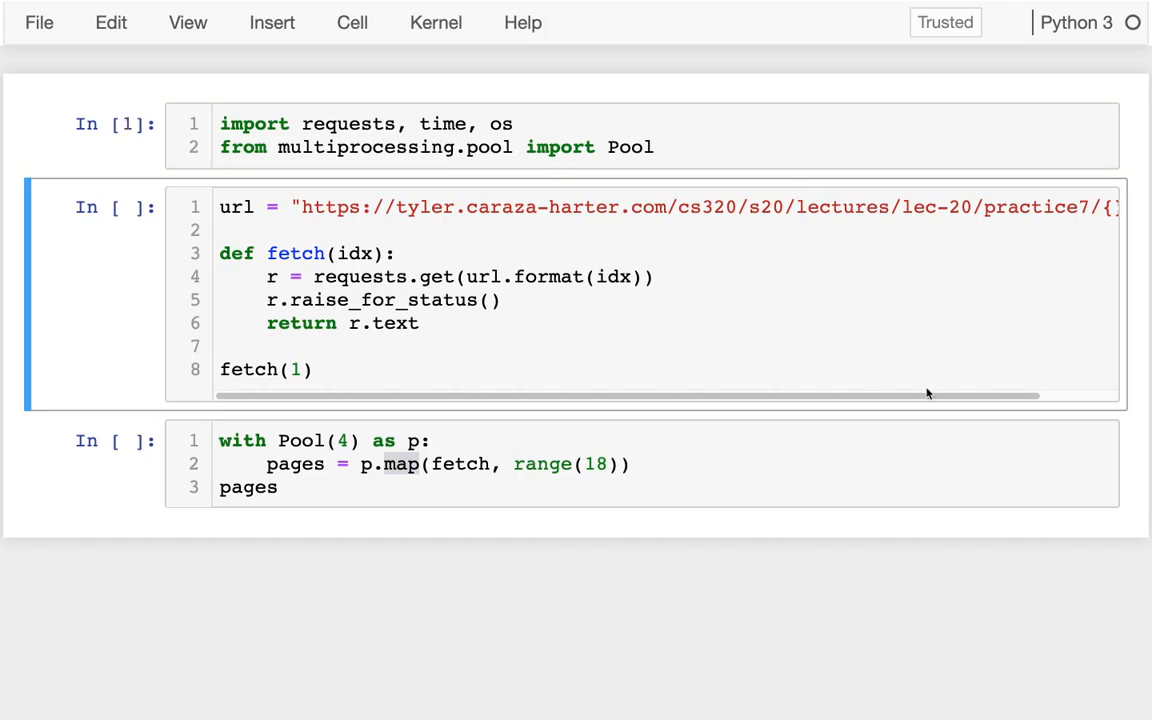
{"action": "left_click_drag", "start_coordinate": [930, 395], "coordinate": [952, 395]}
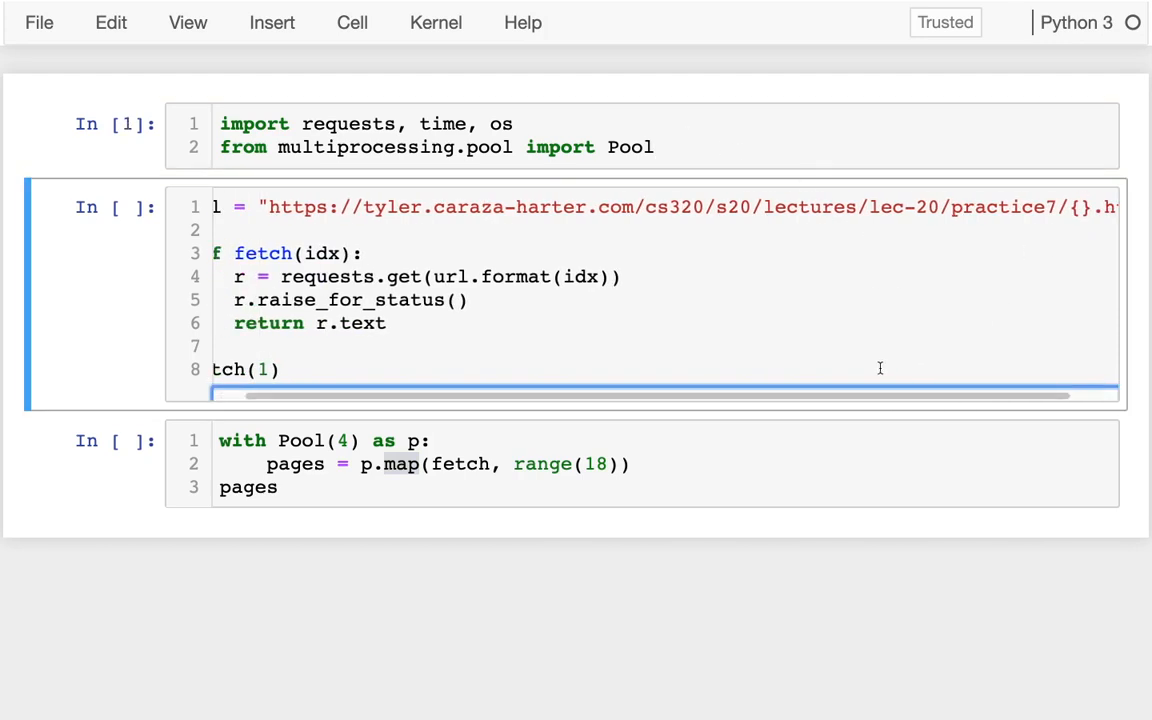
{"action": "left_click_drag", "start_coordinate": [847, 398], "coordinate": [800, 398]}
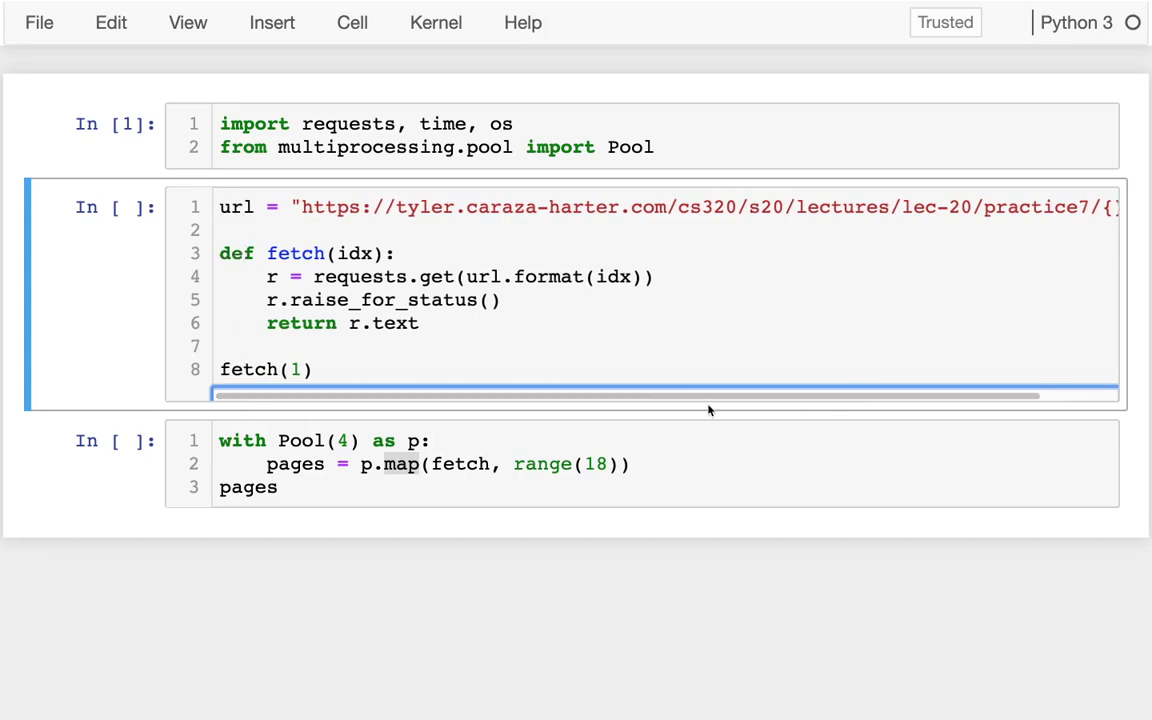
{"action": "left_click", "coordinate": [340, 277]}
{"action": "left_click", "coordinate": [340, 300]}
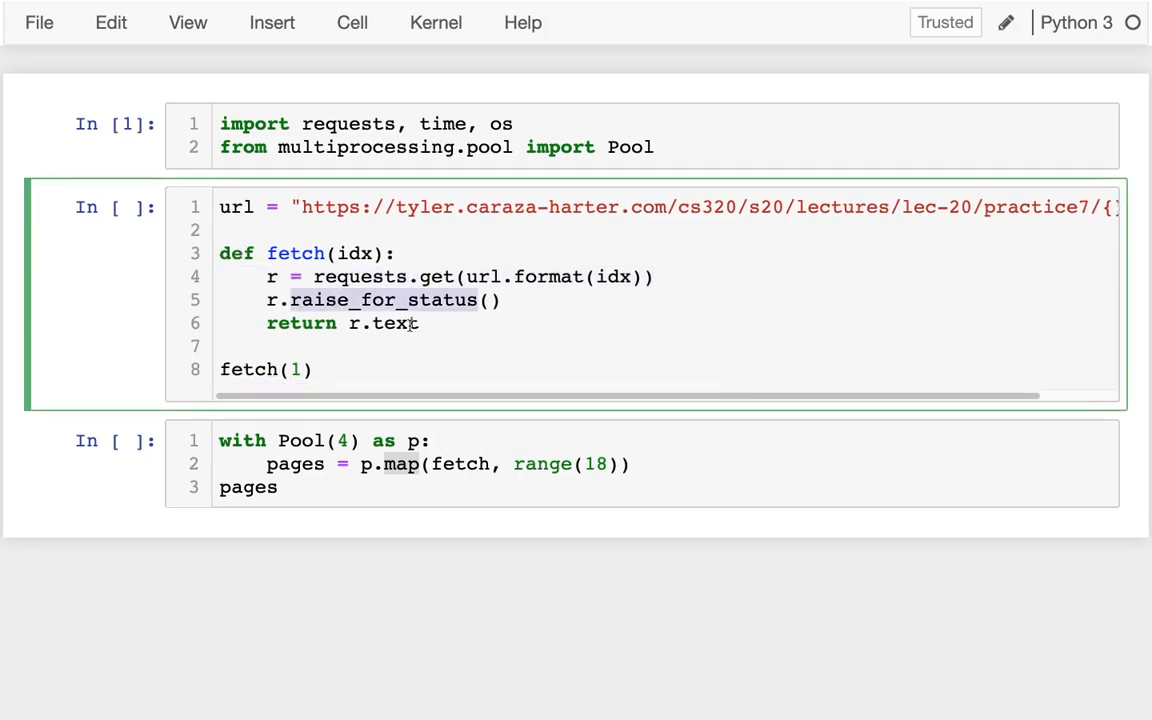
{"action": "key", "text": "shift+Return"}
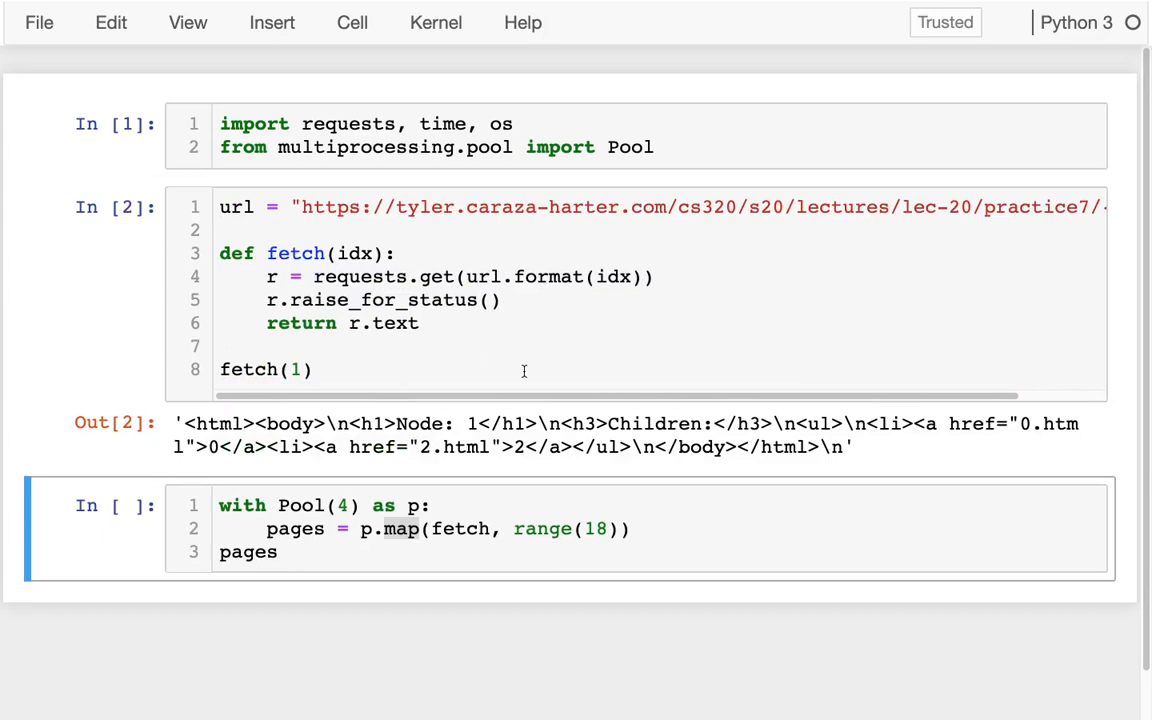
{"action": "left_click_drag", "start_coordinate": [180, 424], "coordinate": [530, 446]}
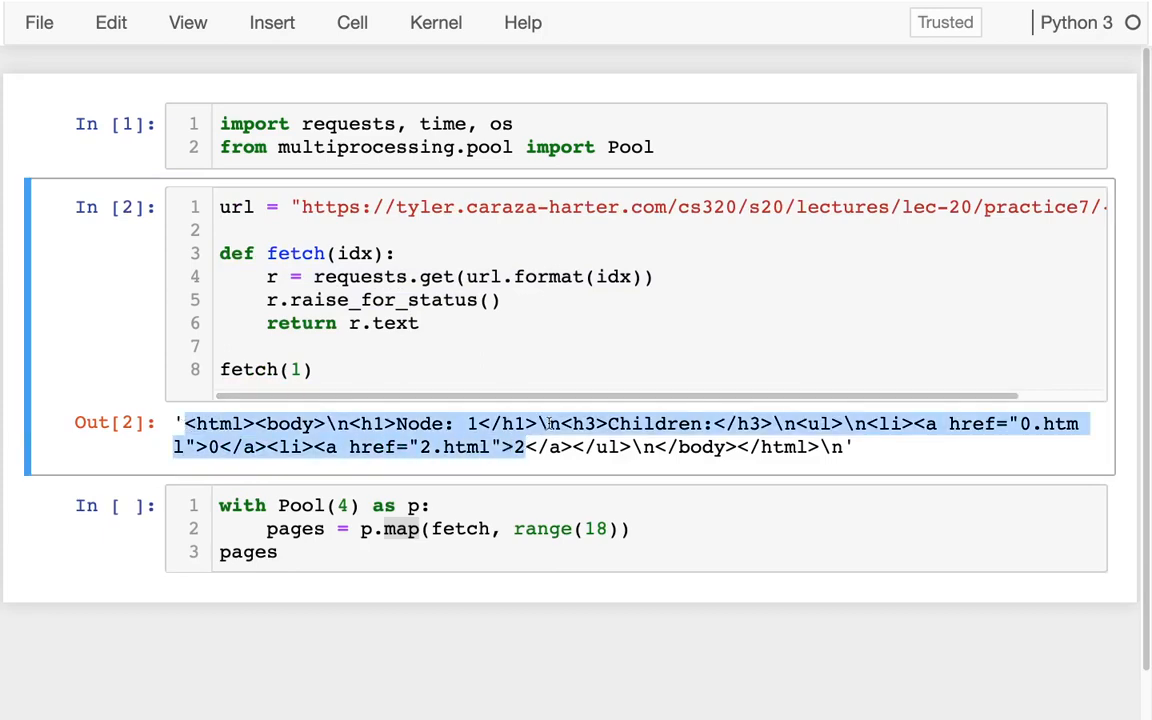
- Run the Pool(4) map cell to fetch all 18 pages into a list
{"action": "left_click", "coordinate": [455, 505]}
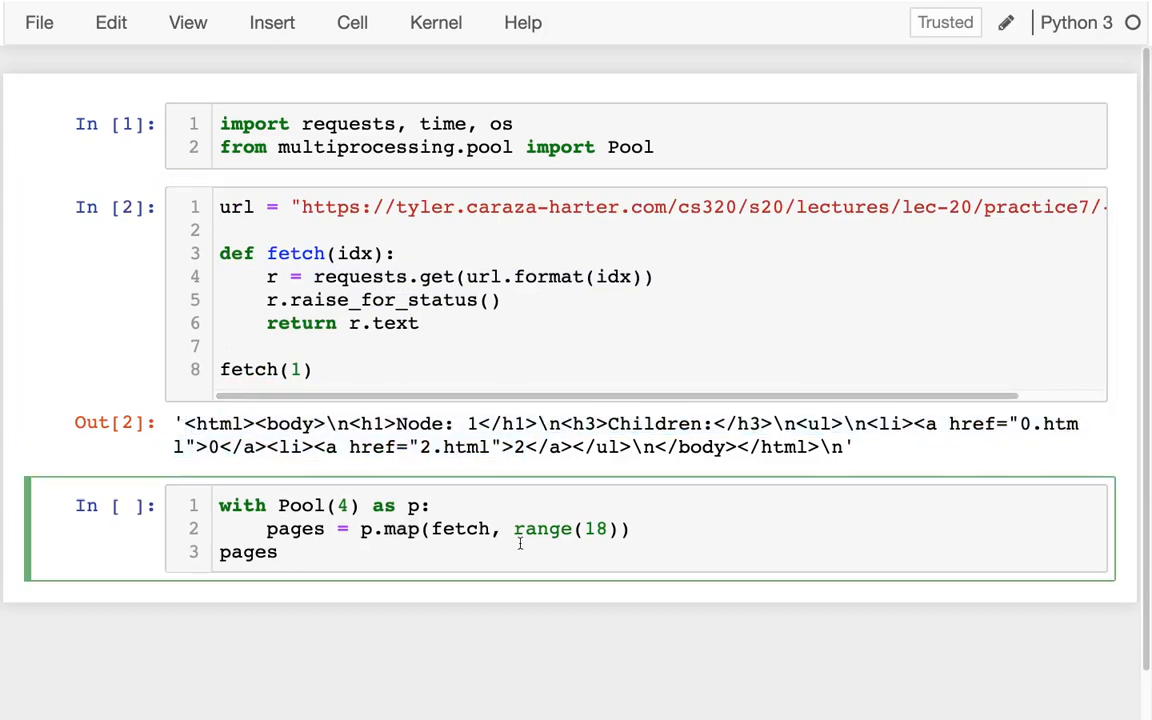
{"action": "double_click", "coordinate": [594, 529]}
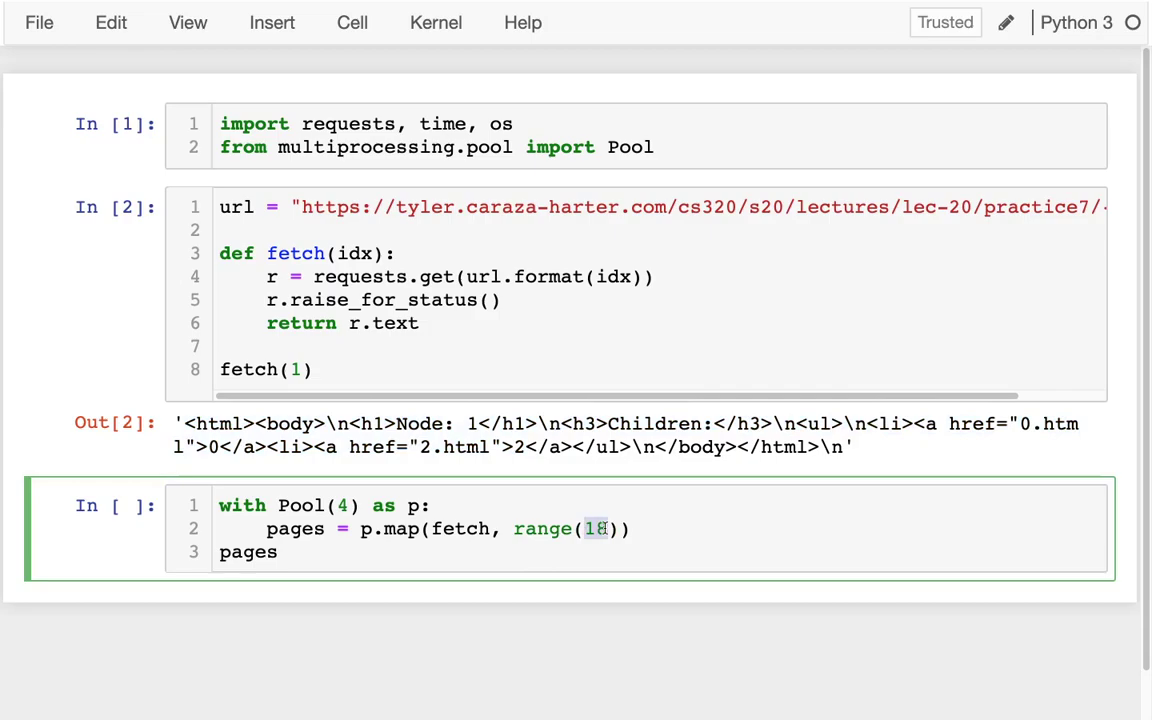
{"action": "left_click", "coordinate": [667, 524]}
{"action": "key", "text": "shift+Return"}
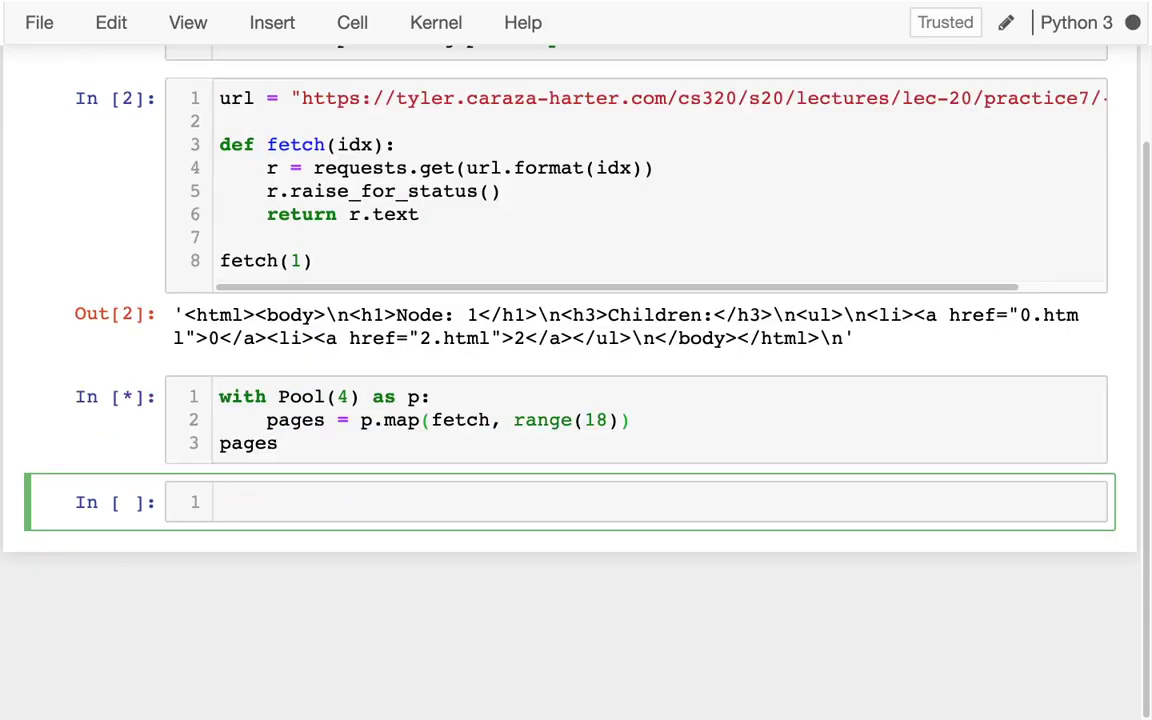
{"action": "scroll", "coordinate": [576, 400], "scroll_direction": "down", "scroll_amount": 10}
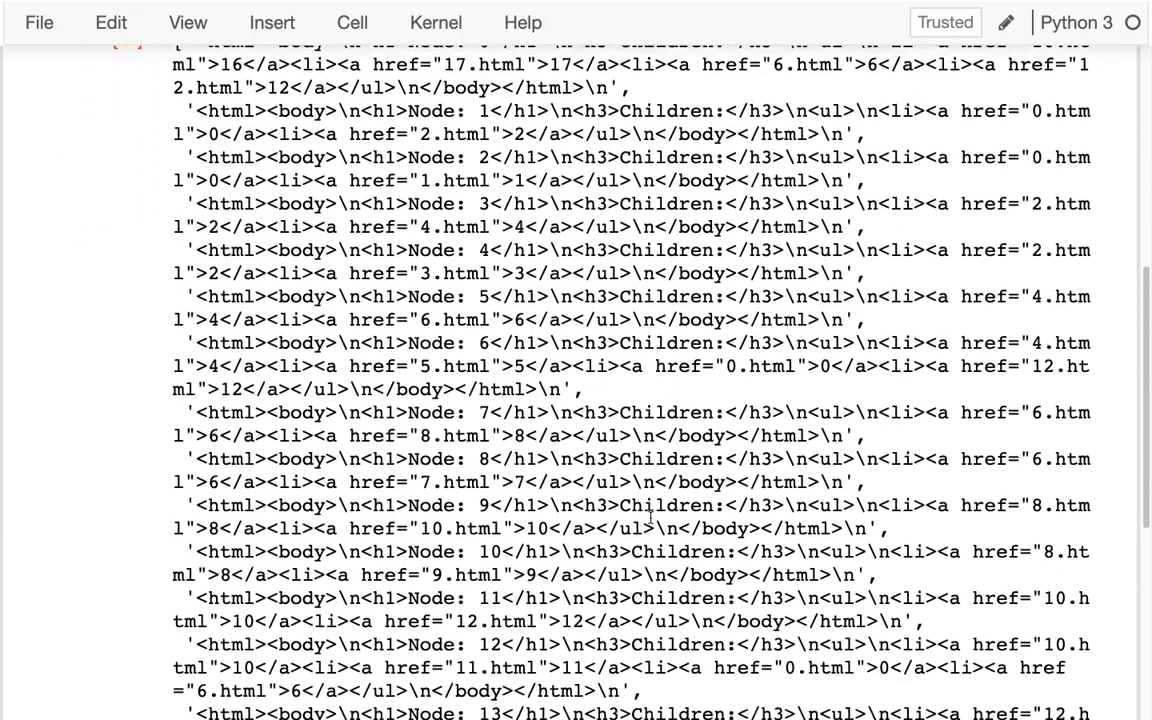
{"action": "scroll", "coordinate": [650, 515], "scroll_direction": "down", "scroll_amount": 5}
{"action": "scroll", "coordinate": [650, 515], "scroll_direction": "down", "scroll_amount": 5}
{"action": "scroll", "coordinate": [650, 515], "scroll_direction": "up", "scroll_amount": 10}
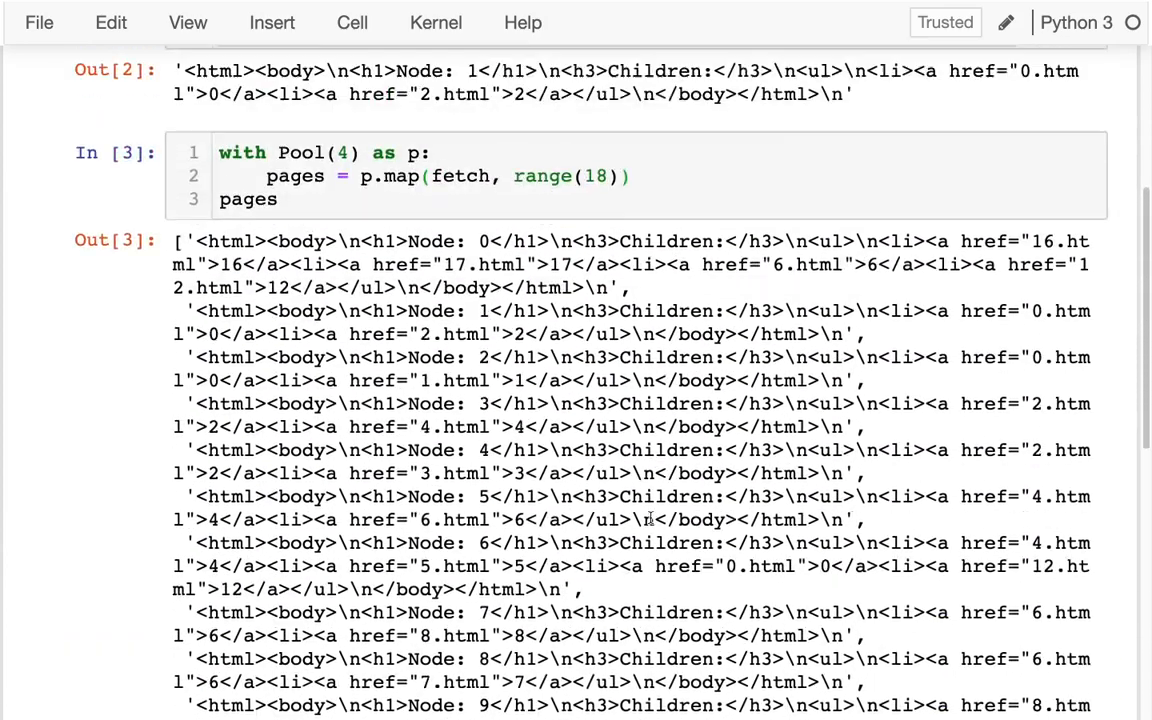
{"action": "scroll", "coordinate": [650, 517], "scroll_direction": "up", "scroll_amount": 2}
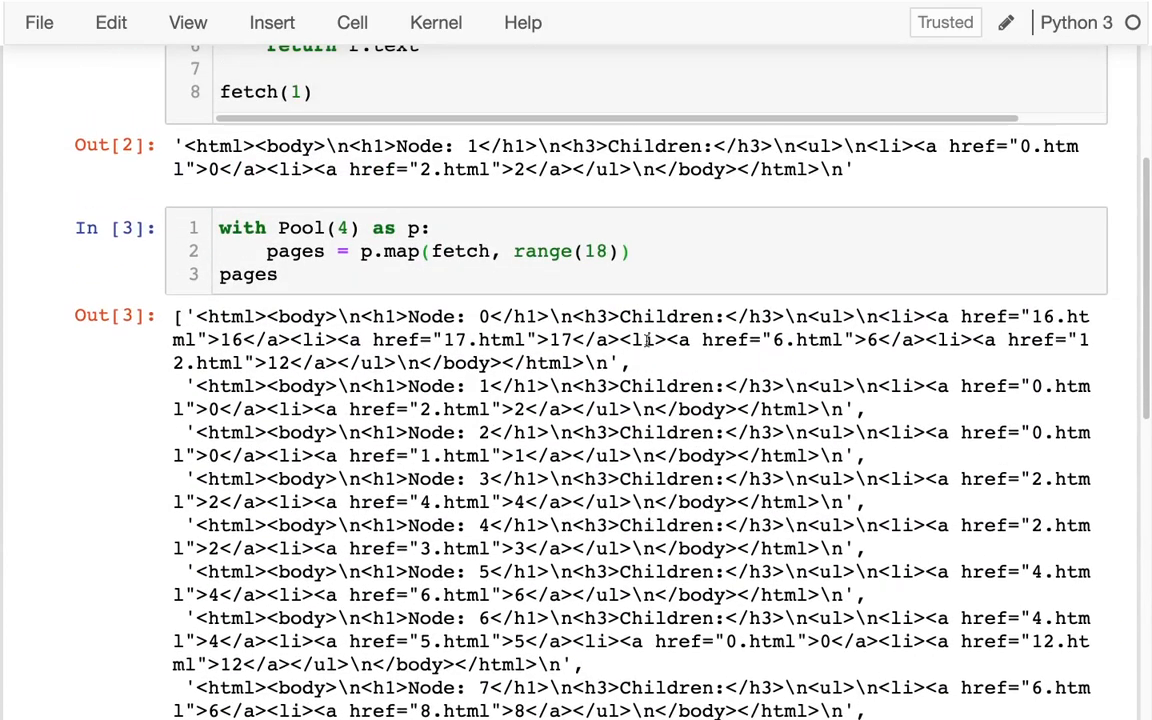
{"action": "scroll", "coordinate": [650, 340], "scroll_direction": "up", "scroll_amount": 3}
- Change range(18) to range(20) and rerun, getting a 404 RemoteTraceback from Pool(4)
{"action": "double_click", "coordinate": [595, 397]}
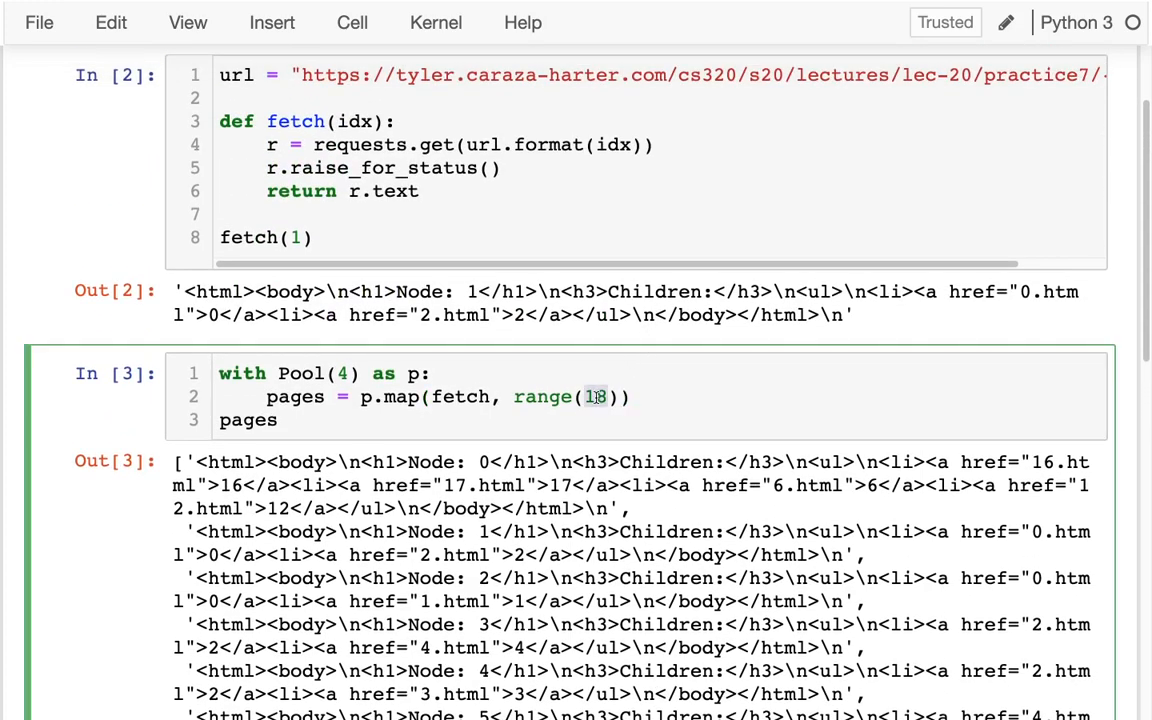
{"action": "type", "text": "2"}
{"action": "type", "text": "0"}
{"action": "key", "text": "shift+Return"}
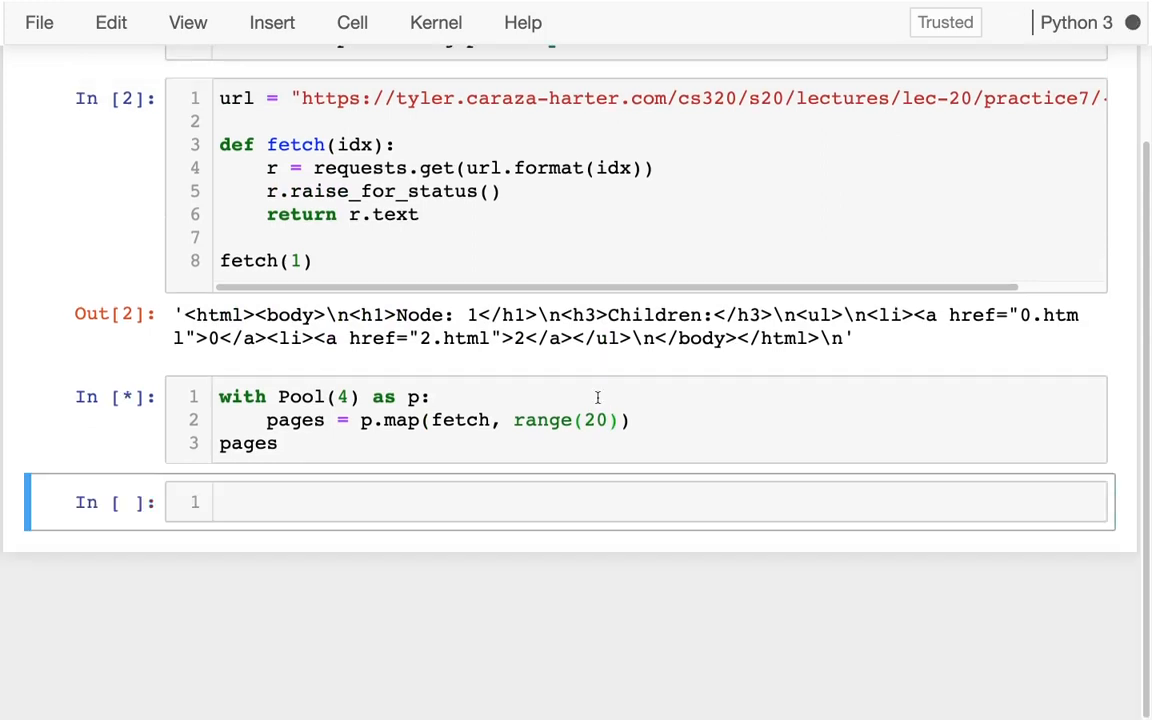
{"action": "scroll", "coordinate": [701, 437], "scroll_direction": "down", "scroll_amount": 2}
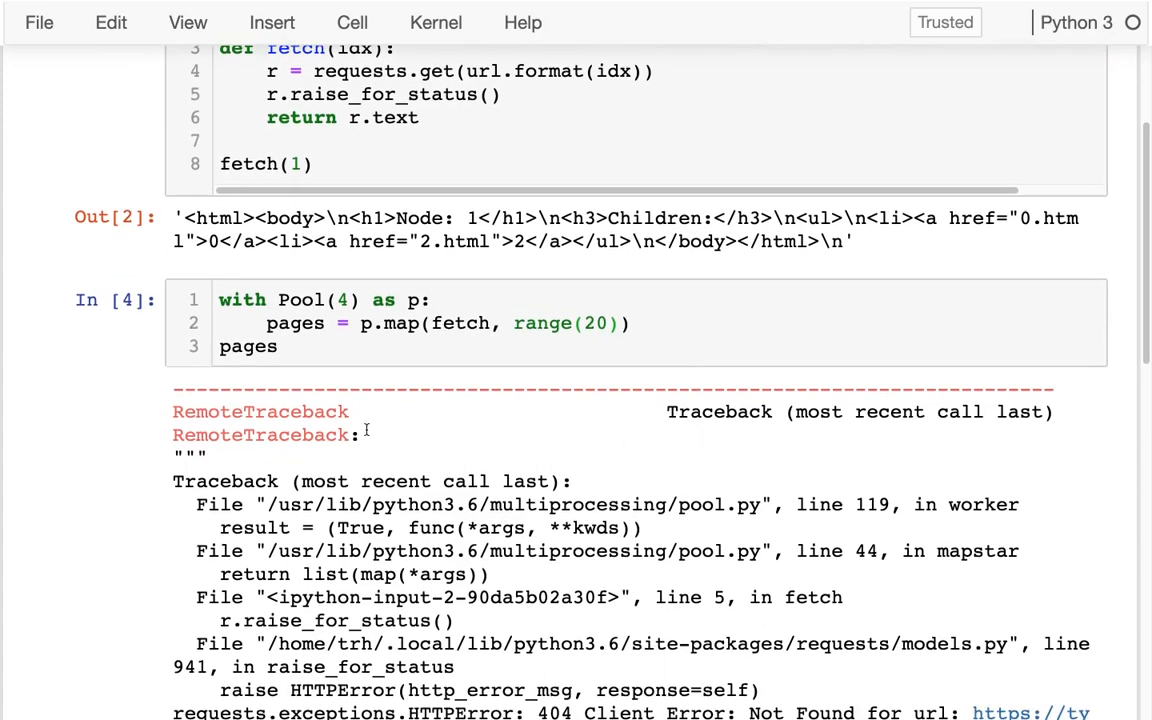
{"action": "double_click", "coordinate": [248, 412]}
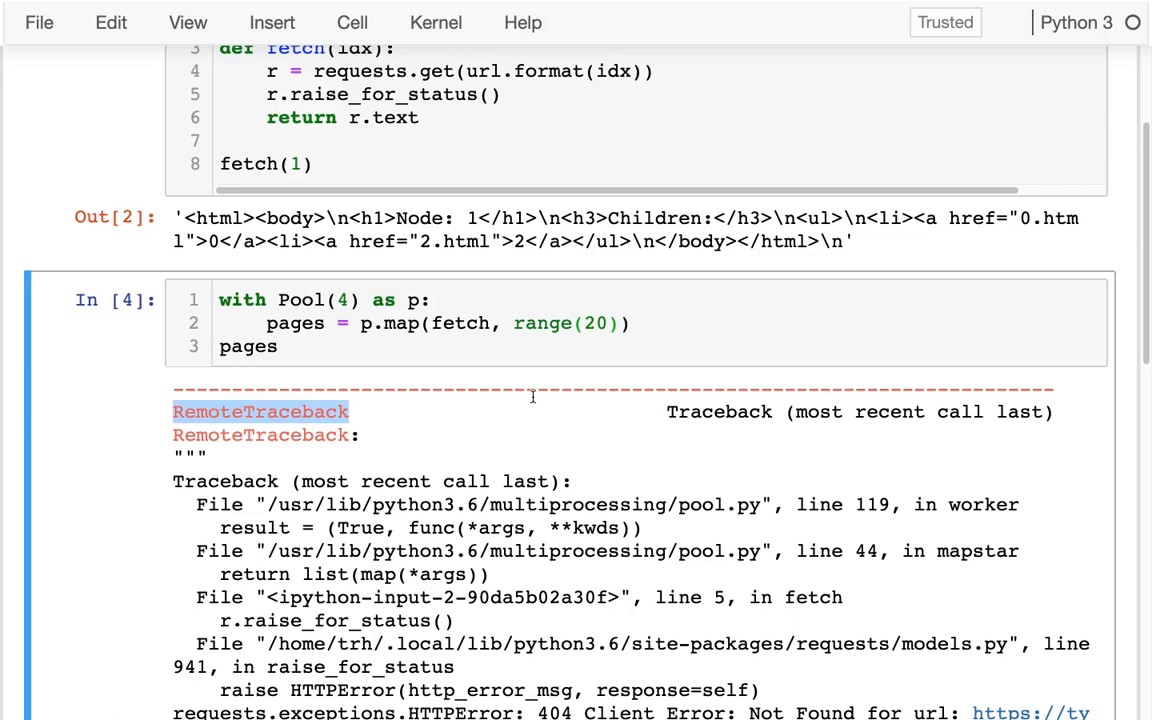
{"action": "left_click_drag", "start_coordinate": [279, 299], "coordinate": [355, 299]}
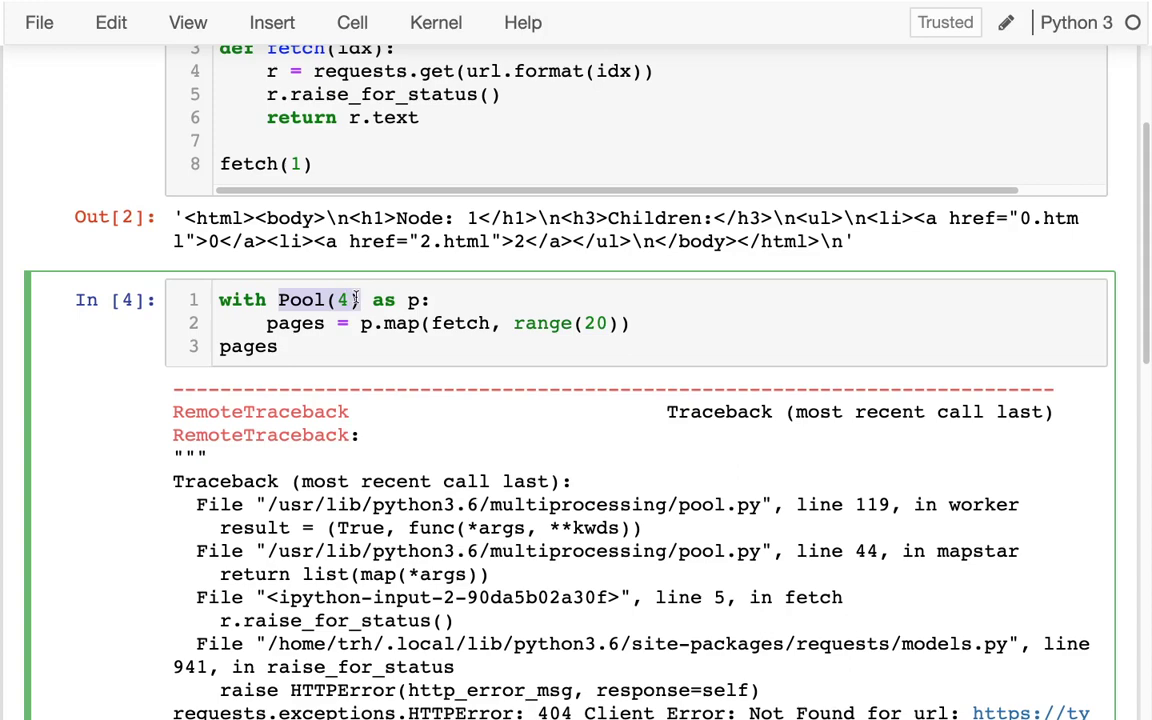
{"action": "scroll", "coordinate": [357, 299], "scroll_direction": "up", "scroll_amount": 1}
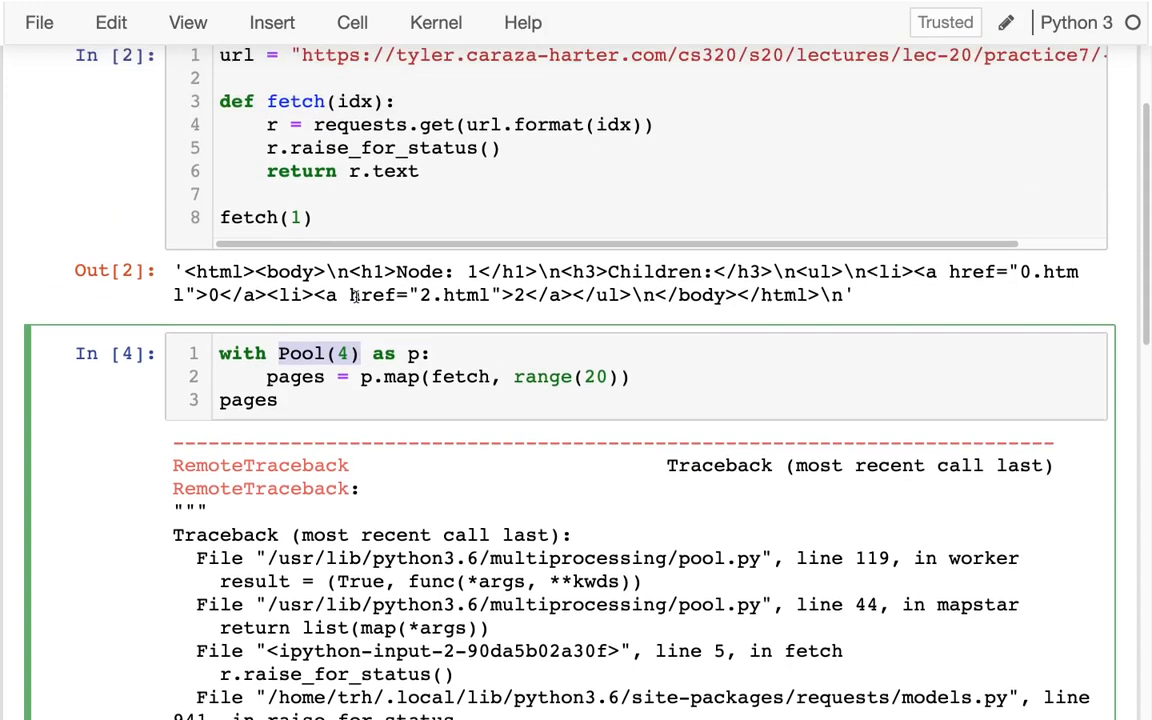
{"action": "double_click", "coordinate": [295, 101]}
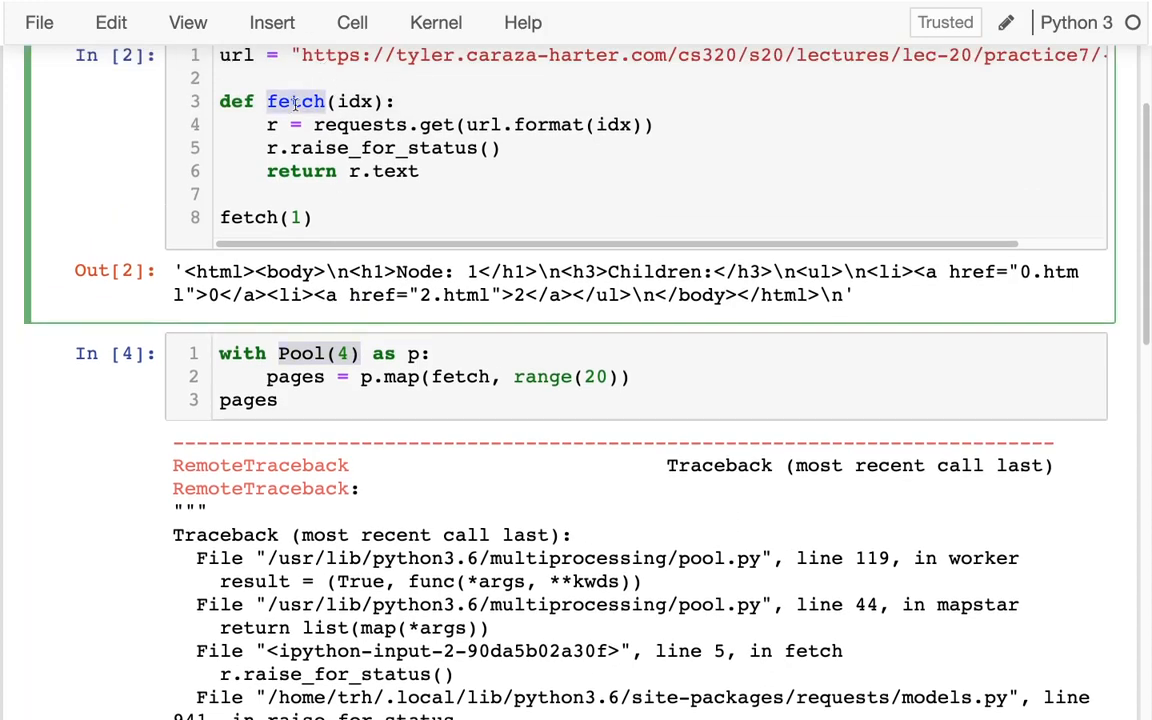
{"action": "scroll", "coordinate": [295, 101], "scroll_direction": "down", "scroll_amount": 2}
{"action": "scroll", "coordinate": [300, 400], "scroll_direction": "down", "scroll_amount": 3}
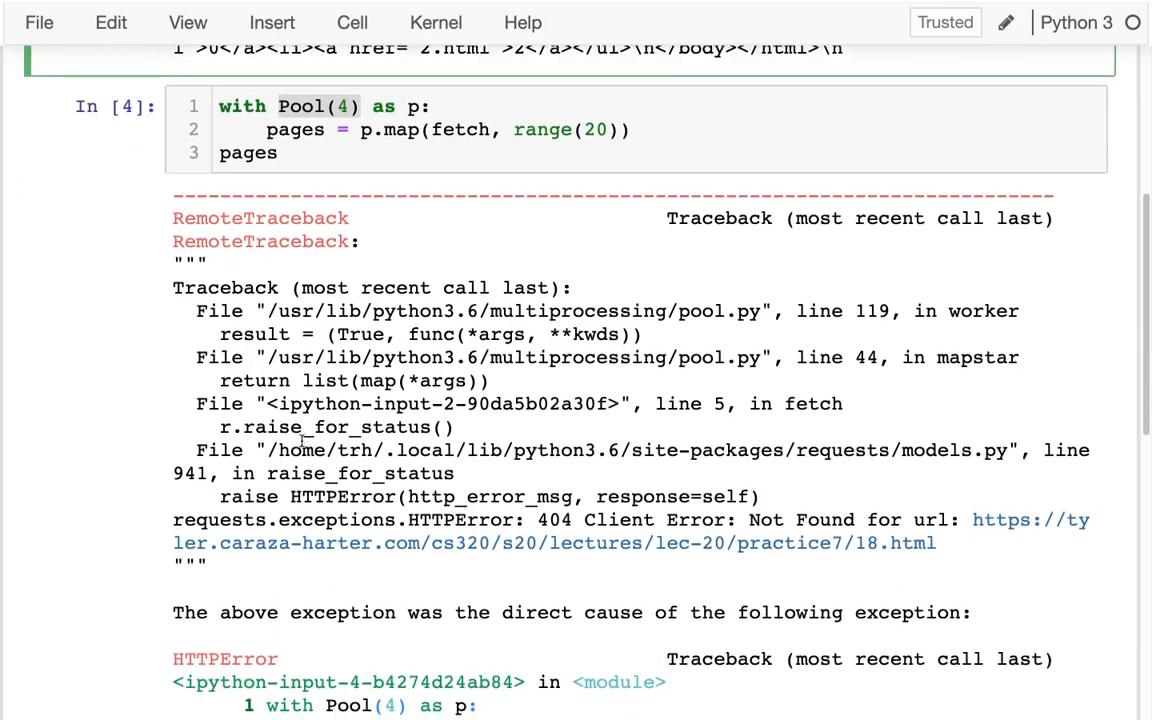
{"action": "scroll", "coordinate": [300, 440], "scroll_direction": "down", "scroll_amount": 3}
{"action": "scroll", "coordinate": [300, 440], "scroll_direction": "down", "scroll_amount": 3}
{"action": "scroll", "coordinate": [300, 440], "scroll_direction": "up", "scroll_amount": 3}
{"action": "scroll", "coordinate": [300, 440], "scroll_direction": "up", "scroll_amount": 2}
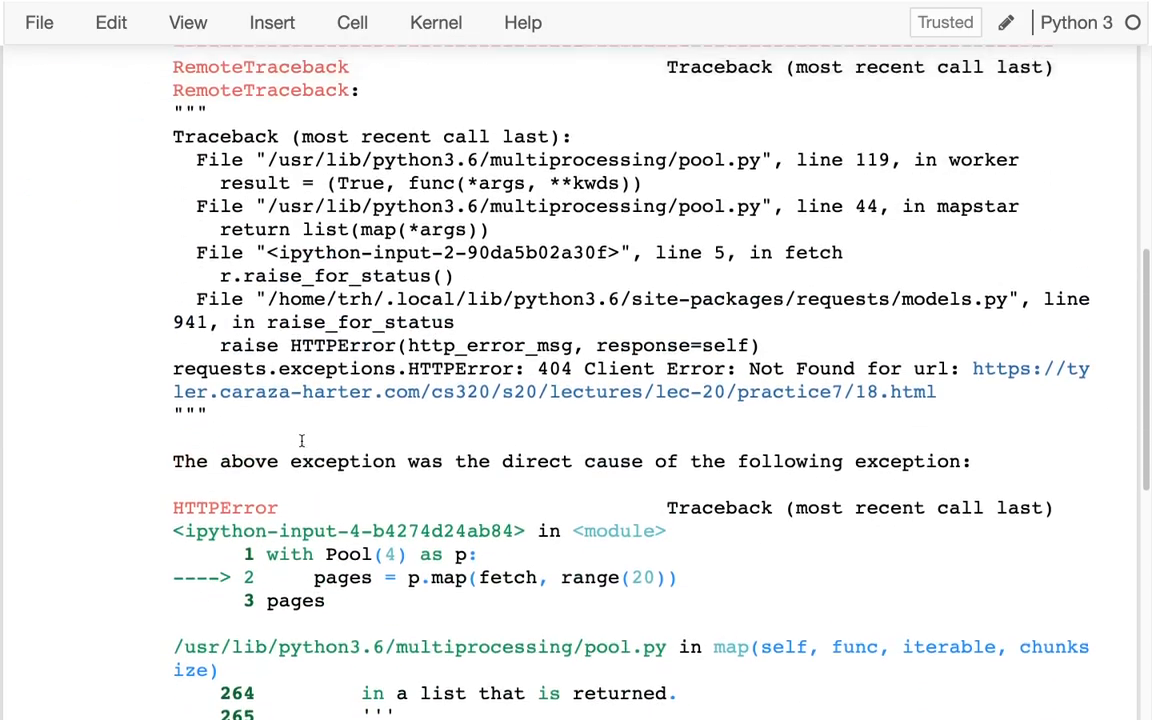
{"action": "scroll", "coordinate": [301, 440], "scroll_direction": "up", "scroll_amount": 1}
{"action": "mouse_move", "coordinate": [170, 202]}
{"action": "left_mouse_down"}
{"action": "mouse_move", "coordinate": [330, 250]}
{"action": "mouse_move", "coordinate": [735, 434]}
{"action": "left_mouse_up"}
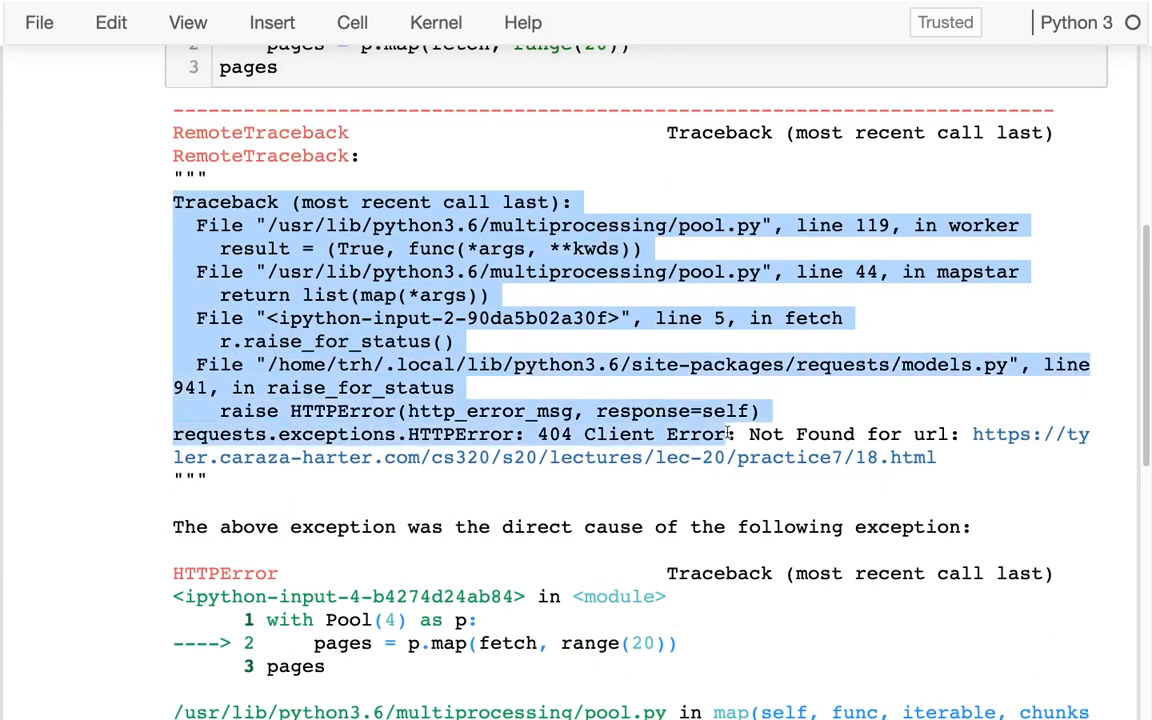
{"action": "double_click", "coordinate": [412, 387]}
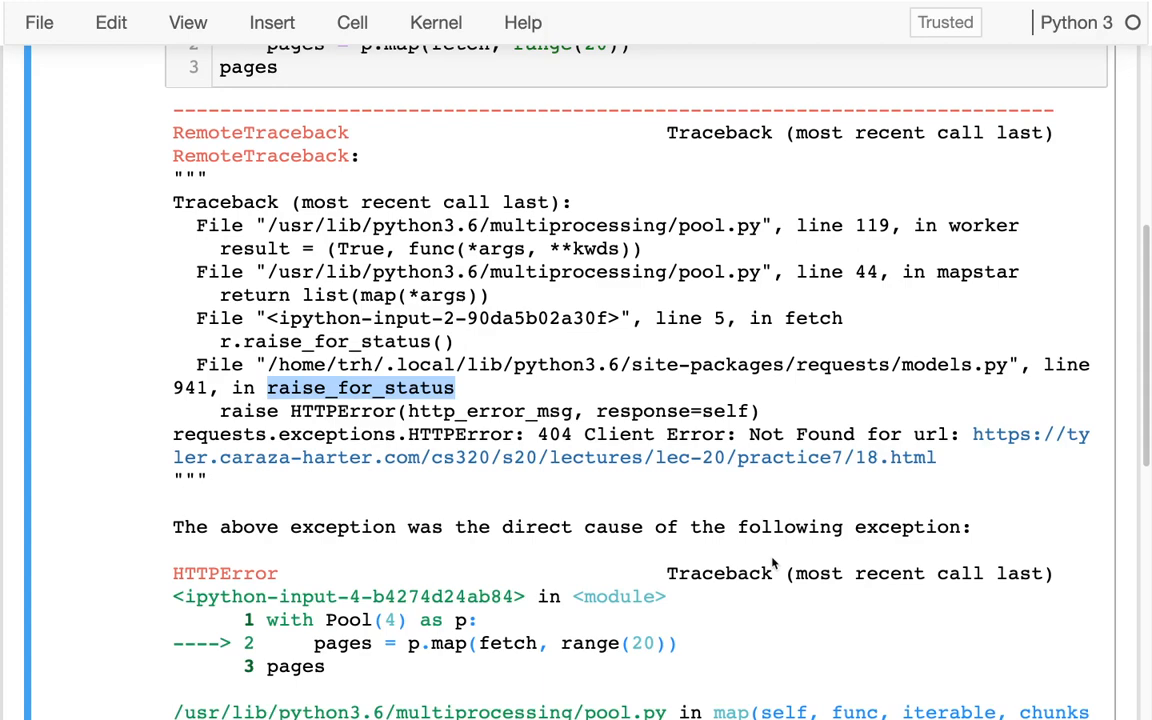
{"action": "left_click_drag", "start_coordinate": [982, 527], "coordinate": [172, 204]}
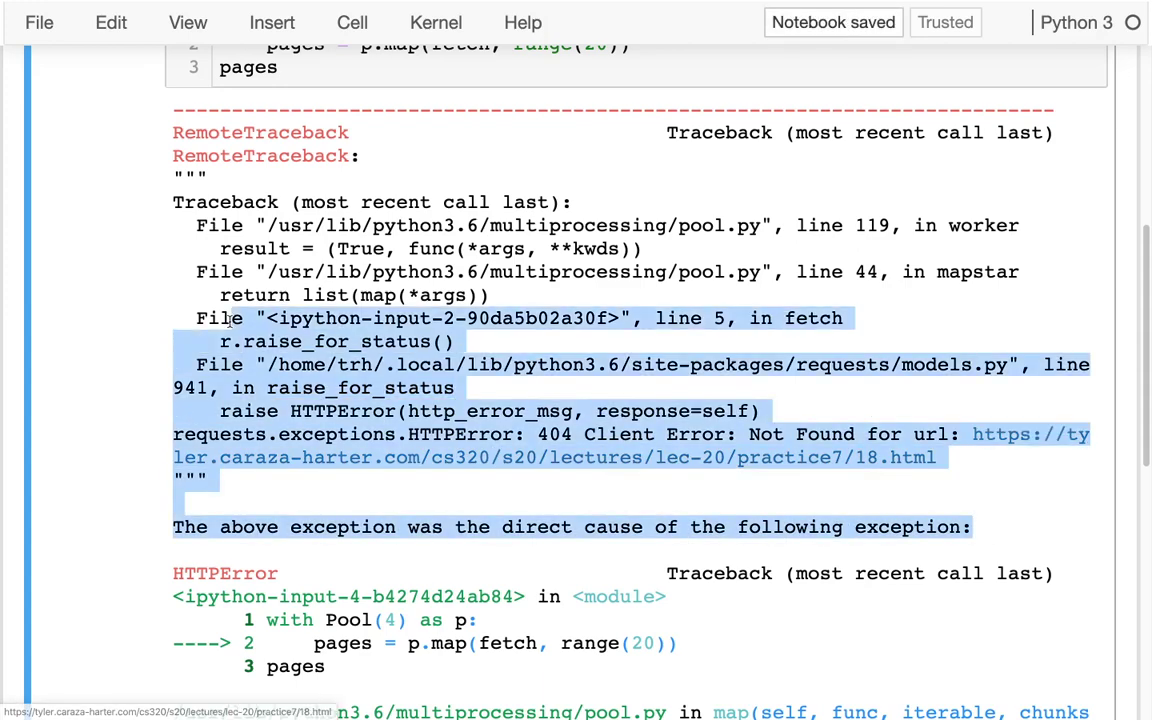
{"action": "scroll", "coordinate": [172, 204], "scroll_direction": "up", "scroll_amount": 2}
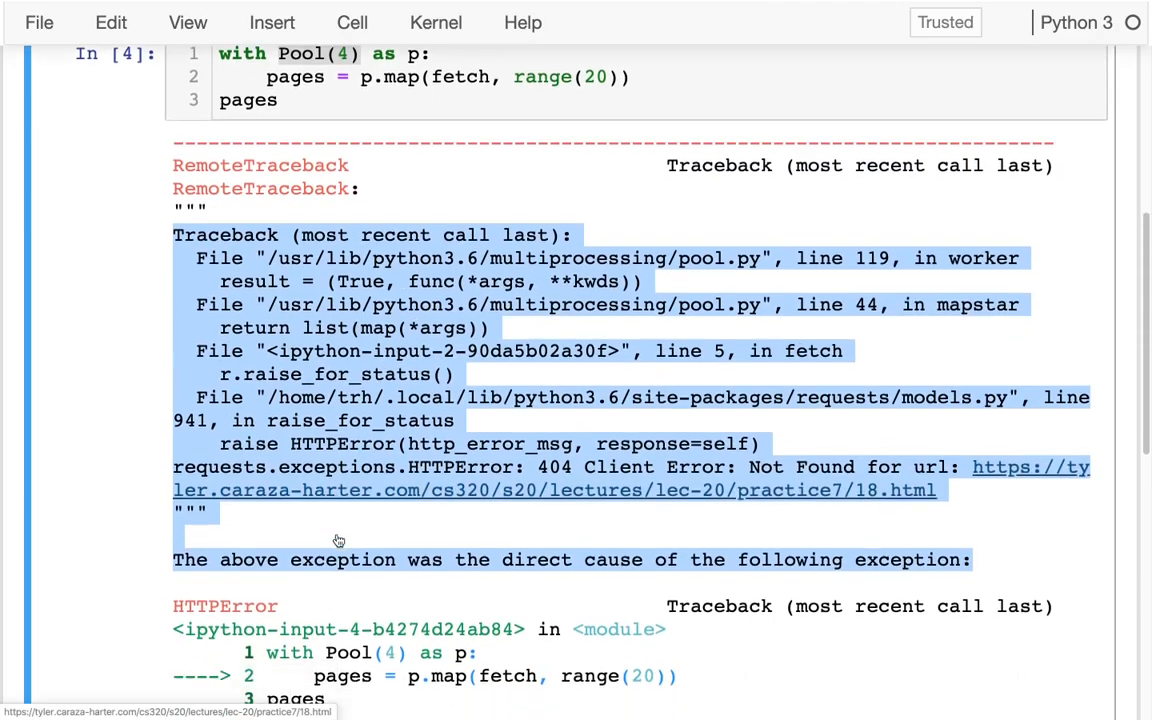
{"action": "scroll", "coordinate": [336, 536], "scroll_direction": "down", "scroll_amount": 3}
{"action": "scroll", "coordinate": [336, 536], "scroll_direction": "down", "scroll_amount": 2}
{"action": "scroll", "coordinate": [336, 536], "scroll_direction": "down", "scroll_amount": 1}
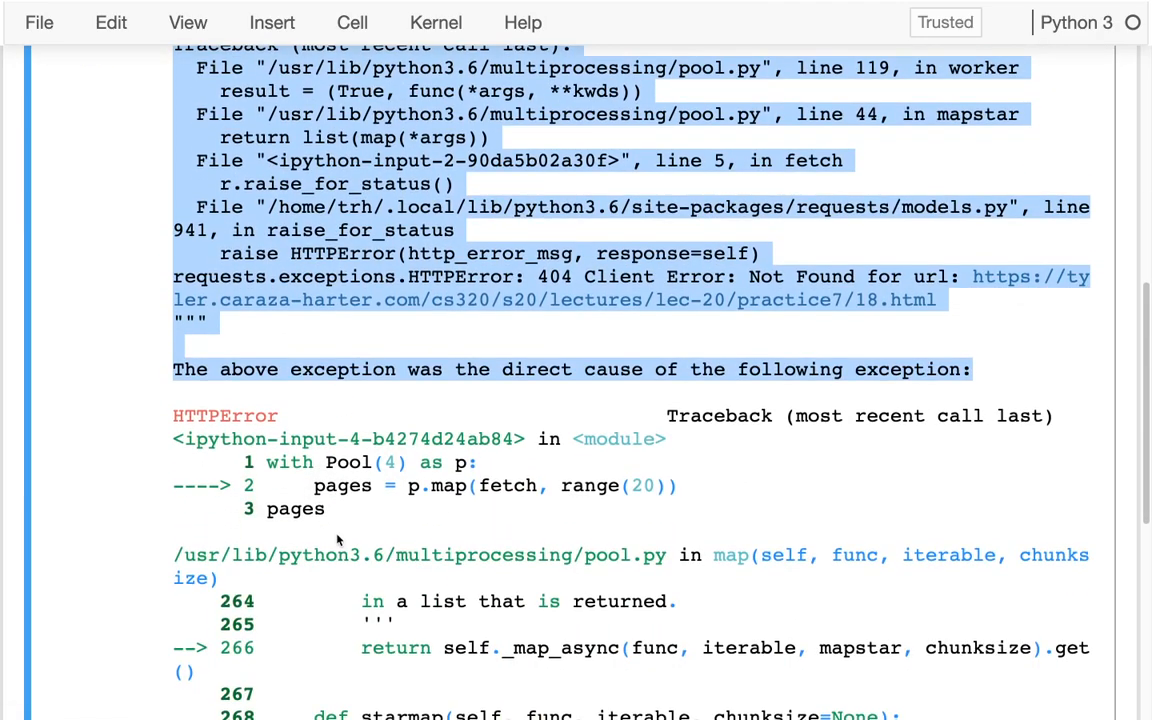
{"action": "scroll", "coordinate": [336, 536], "scroll_direction": "down", "scroll_amount": 2}
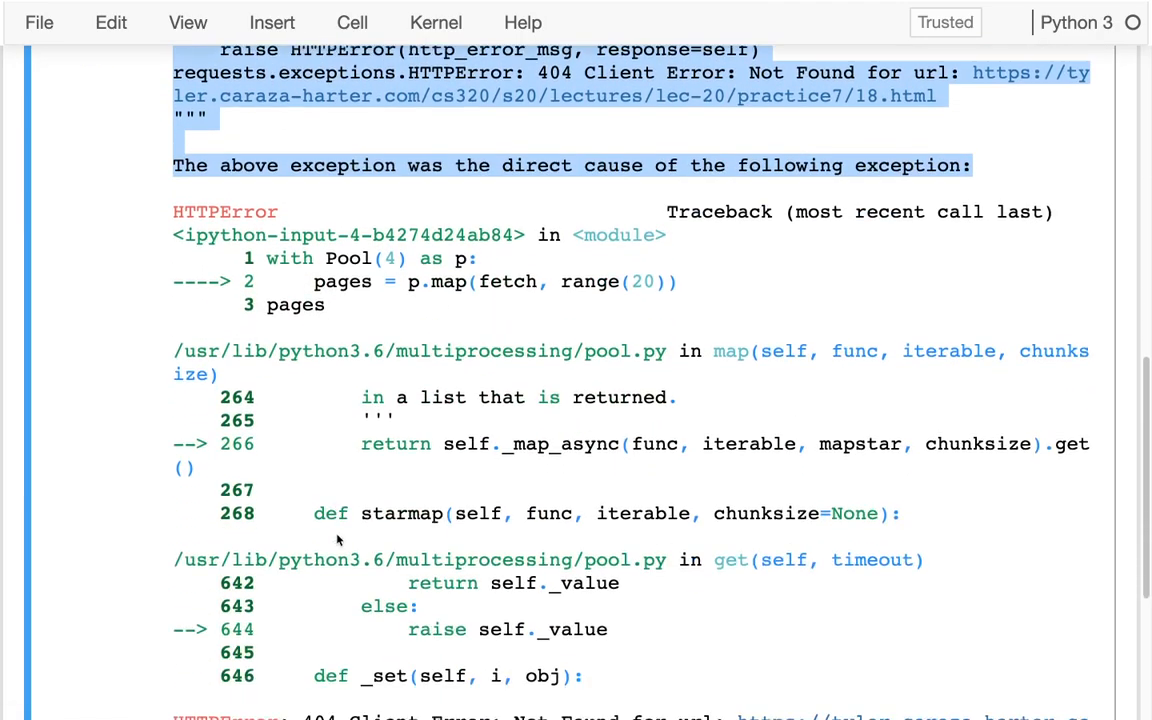
{"action": "scroll", "coordinate": [336, 536], "scroll_direction": "down", "scroll_amount": 2}
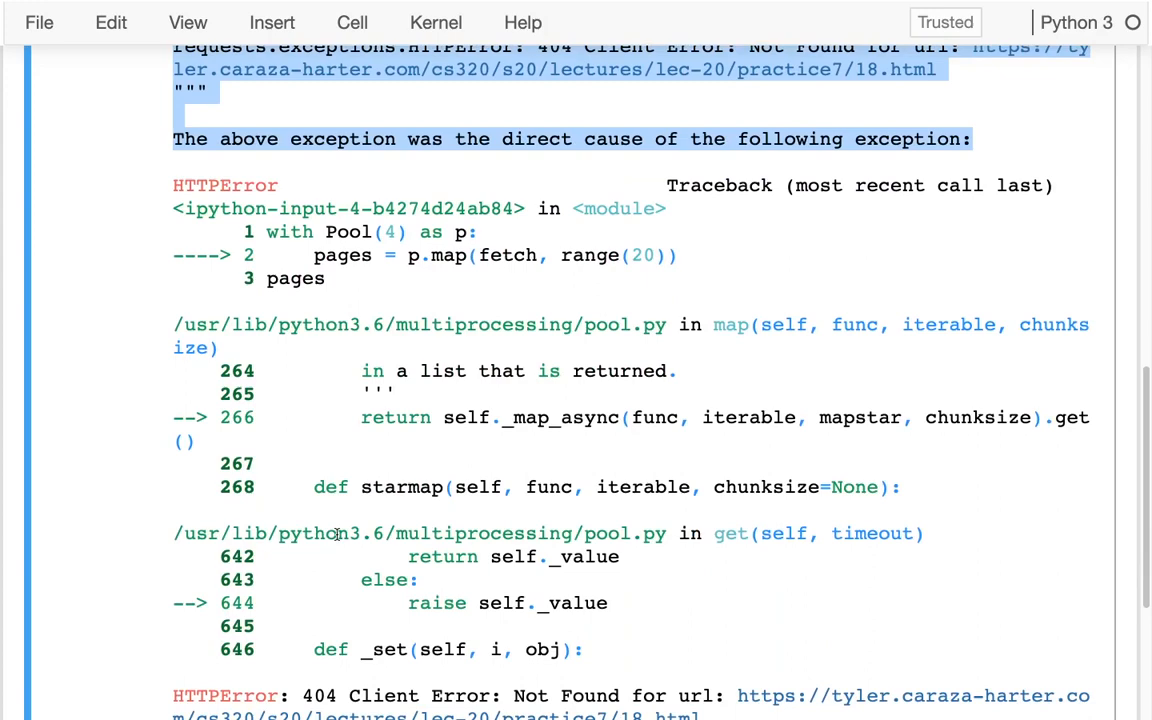
{"action": "scroll", "coordinate": [259, 232], "scroll_direction": "up", "scroll_amount": 2}
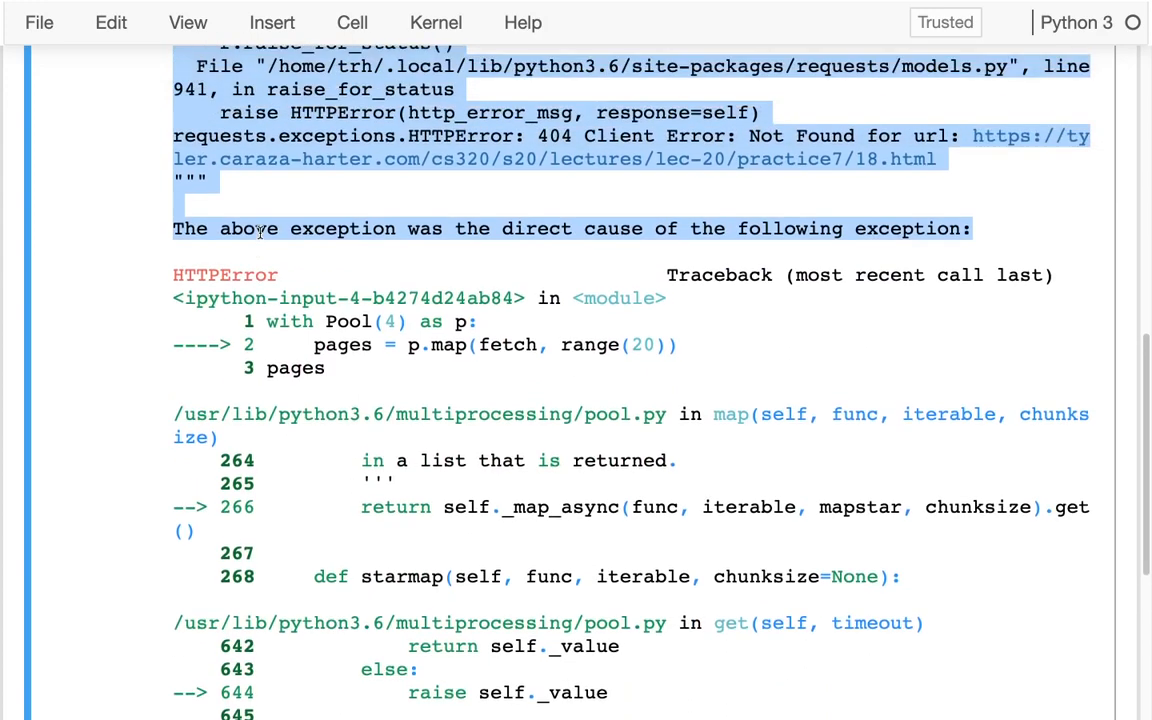
{"action": "left_click_drag", "start_coordinate": [243, 318], "coordinate": [340, 372]}
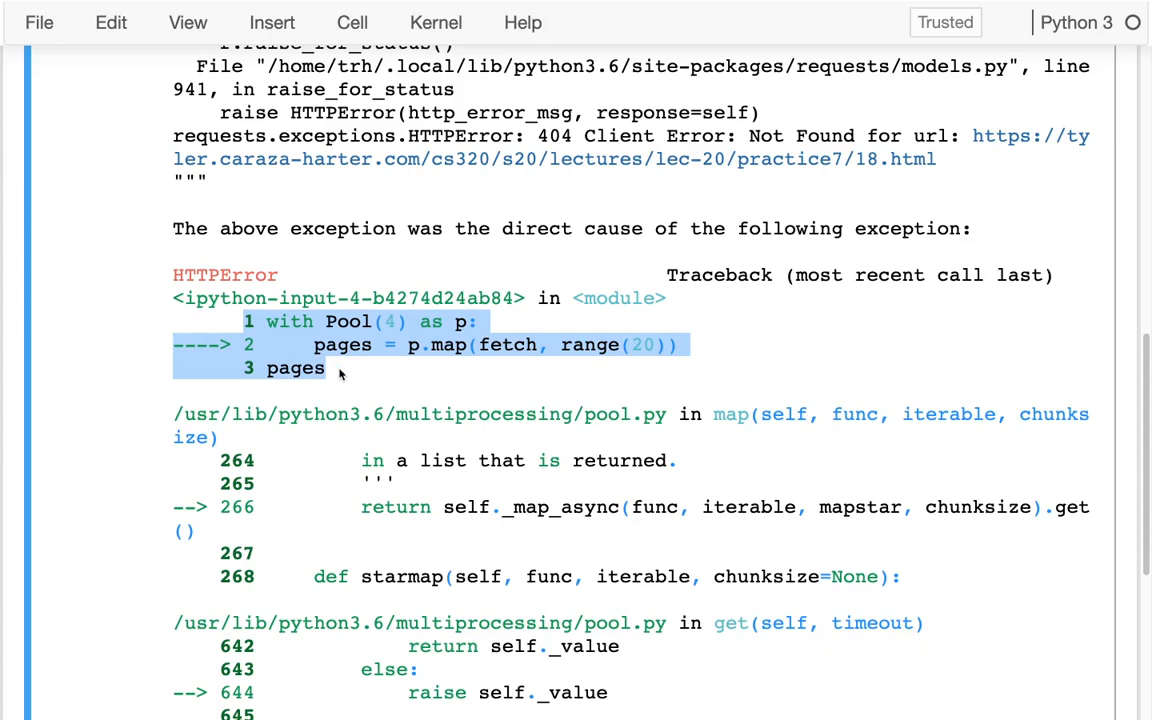
{"action": "left_click_drag", "start_coordinate": [408, 345], "coordinate": [455, 345]}
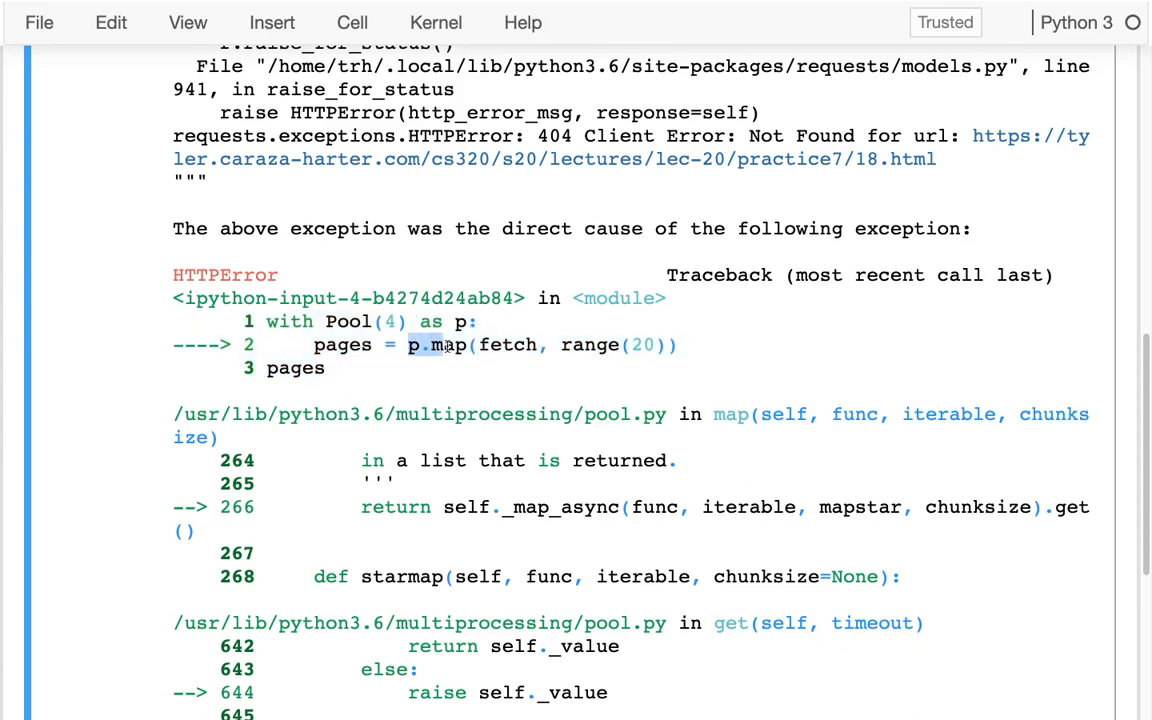
{"action": "scroll", "coordinate": [455, 345], "scroll_direction": "up", "scroll_amount": 5}
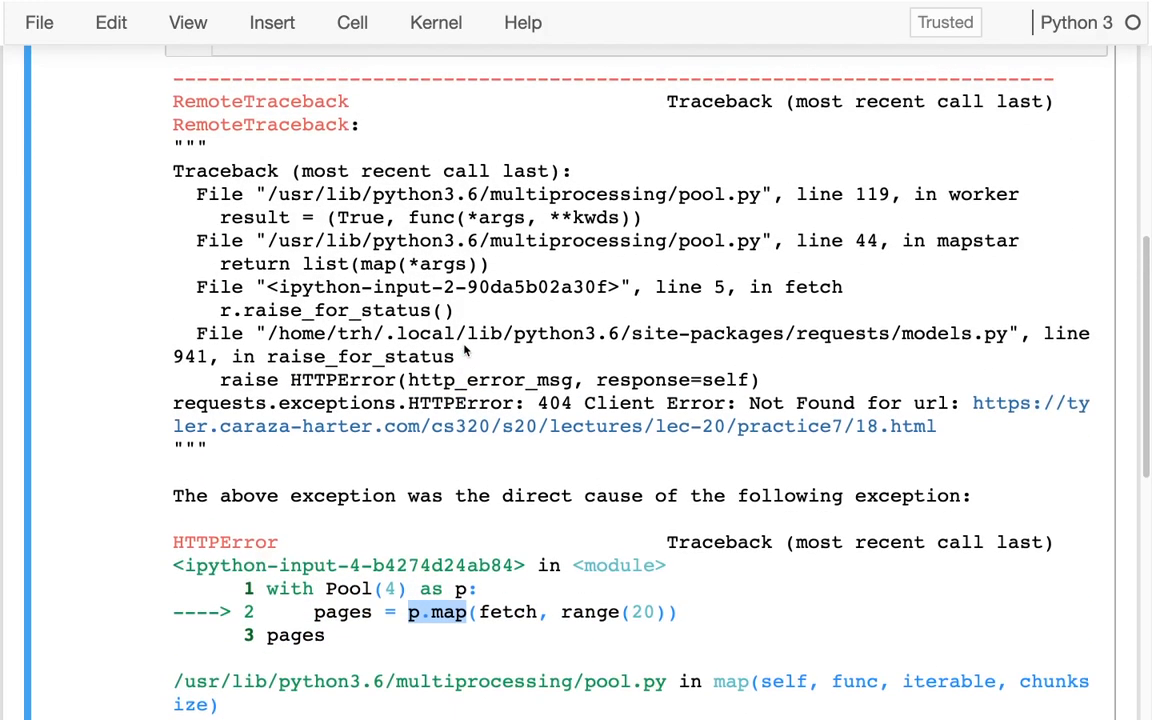
{"action": "double_click", "coordinate": [225, 124]}
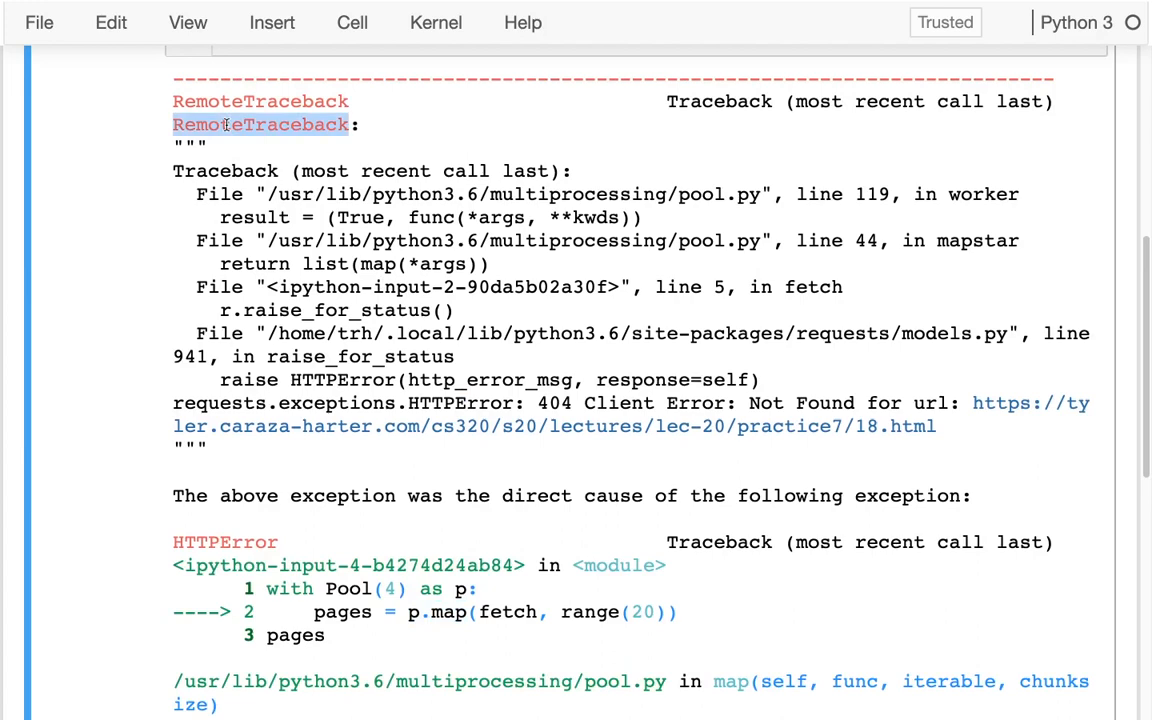
{"action": "left_click_drag", "start_coordinate": [314, 612], "coordinate": [467, 612]}
{"action": "scroll", "coordinate": [462, 615], "scroll_direction": "down", "scroll_amount": 6}
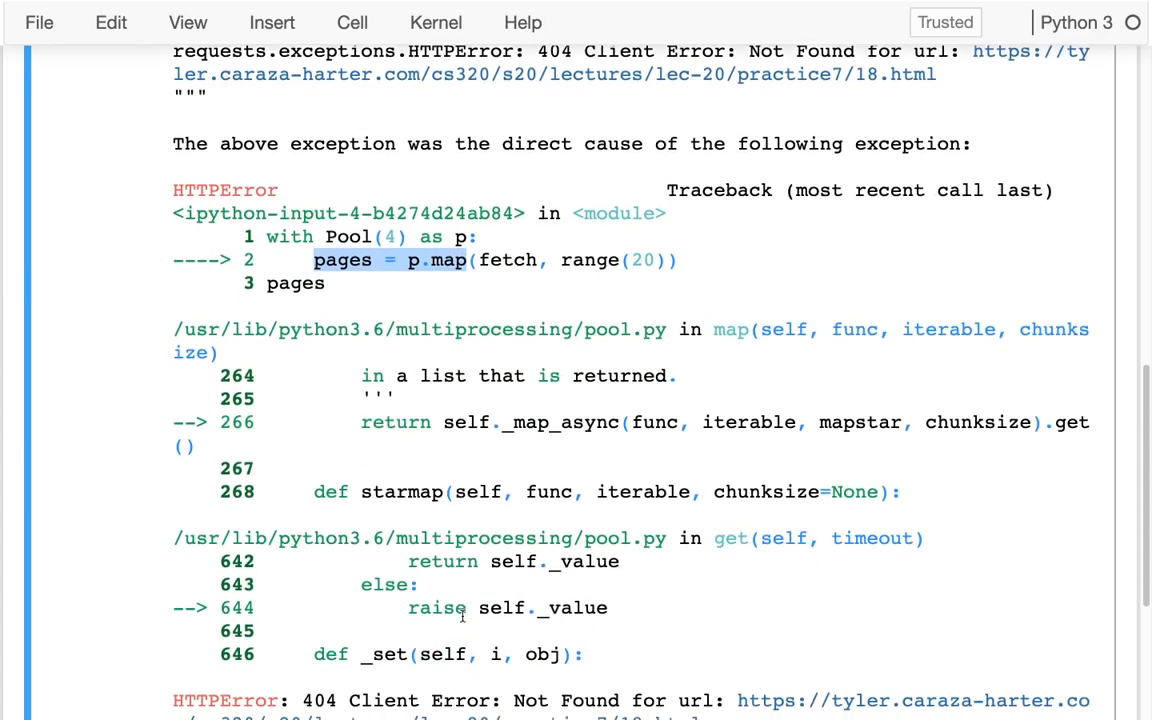
{"action": "scroll", "coordinate": [462, 615], "scroll_direction": "down", "scroll_amount": 1}
{"action": "mouse_move", "coordinate": [583, 653]}
{"action": "left_mouse_down"}
{"action": "mouse_move", "coordinate": [171, 231]}
{"action": "mouse_move", "coordinate": [160, 160]}
{"action": "left_mouse_up"}
{"action": "scroll", "coordinate": [224, 388], "scroll_direction": "down", "scroll_amount": 2}
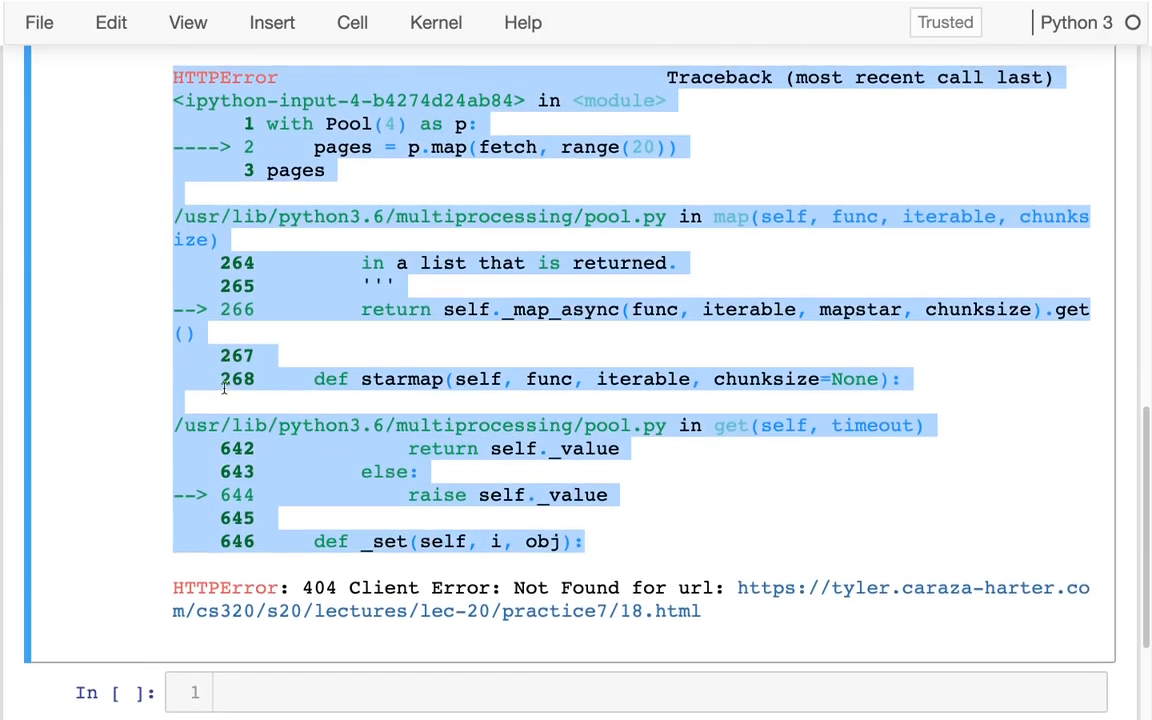
{"action": "scroll", "coordinate": [224, 388], "scroll_direction": "up", "scroll_amount": 10}
{"action": "scroll", "coordinate": [224, 388], "scroll_direction": "up", "scroll_amount": 2}
{"action": "left_click", "coordinate": [173, 207]}
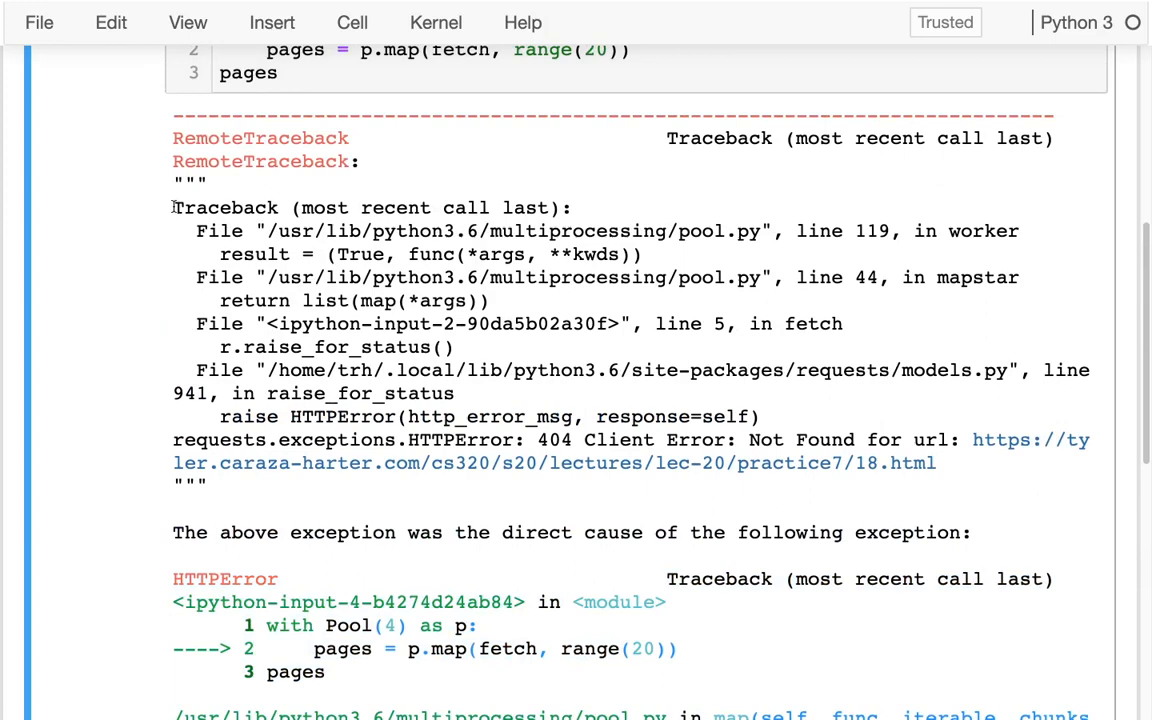
{"action": "left_click_drag", "start_coordinate": [173, 207], "coordinate": [346, 480]}
{"action": "scroll", "coordinate": [346, 435], "scroll_direction": "up", "scroll_amount": 5}
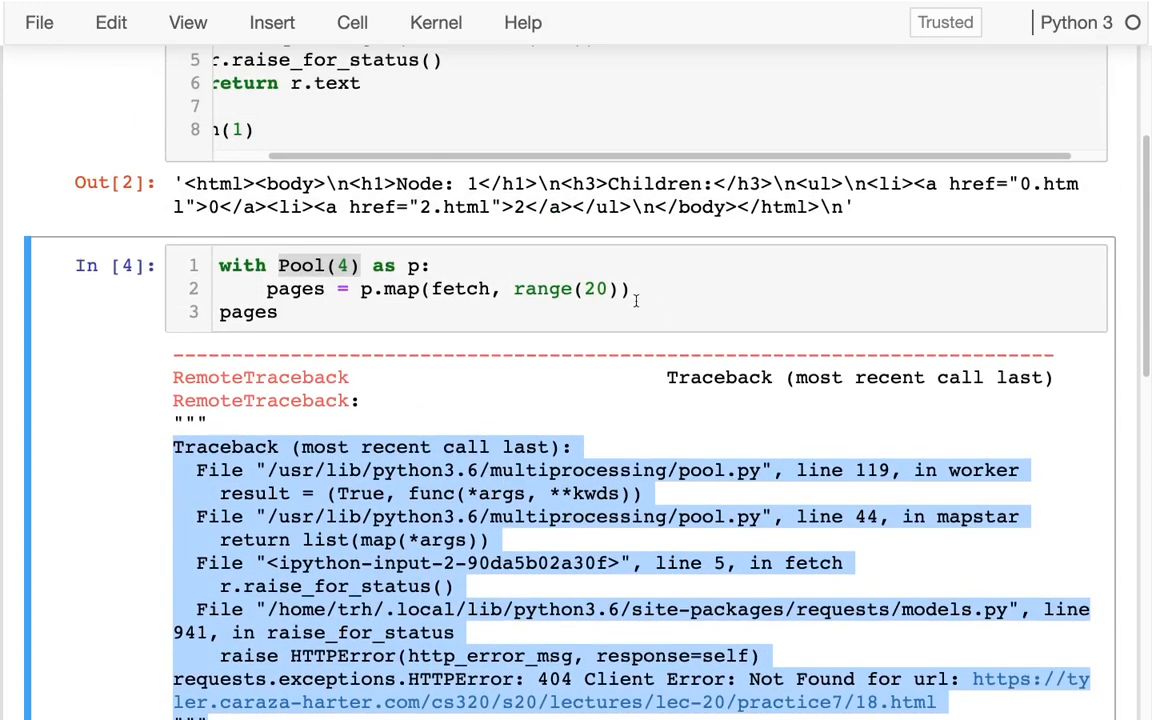
- Restore range(18), rerun the Pool cell, and replace the final pages line with len(pages)
{"action": "double_click", "coordinate": [595, 289]}
{"action": "type", "text": "18"}
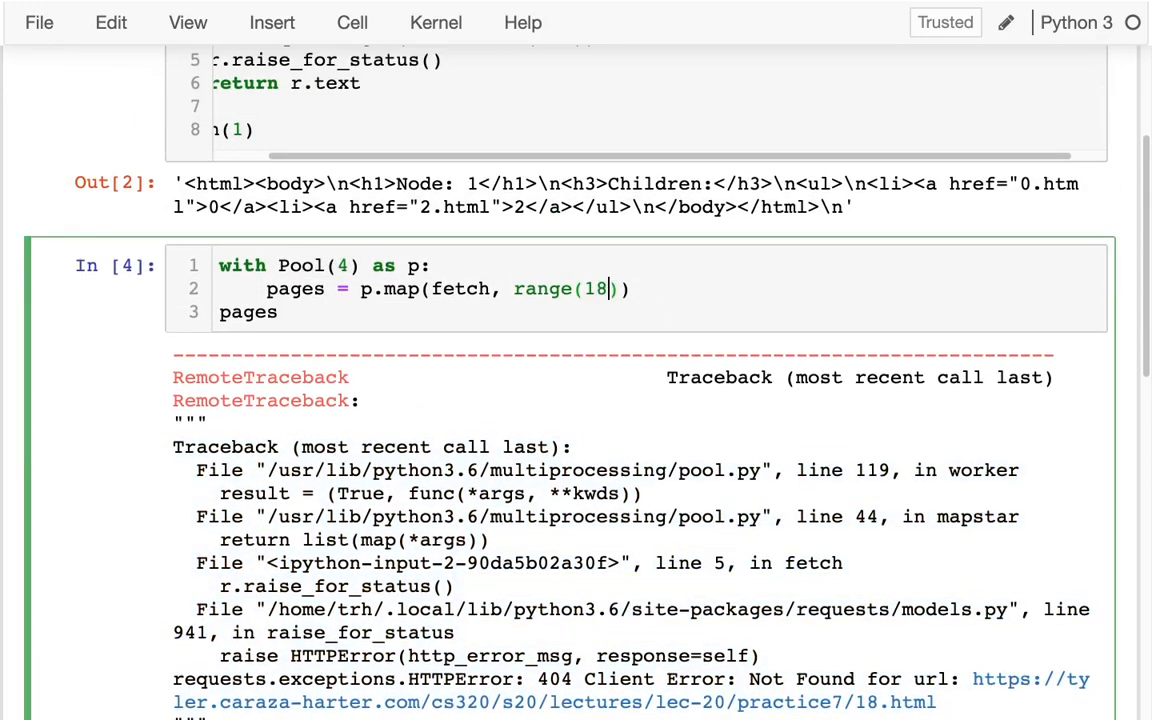
{"action": "key", "text": "shift+Return"}
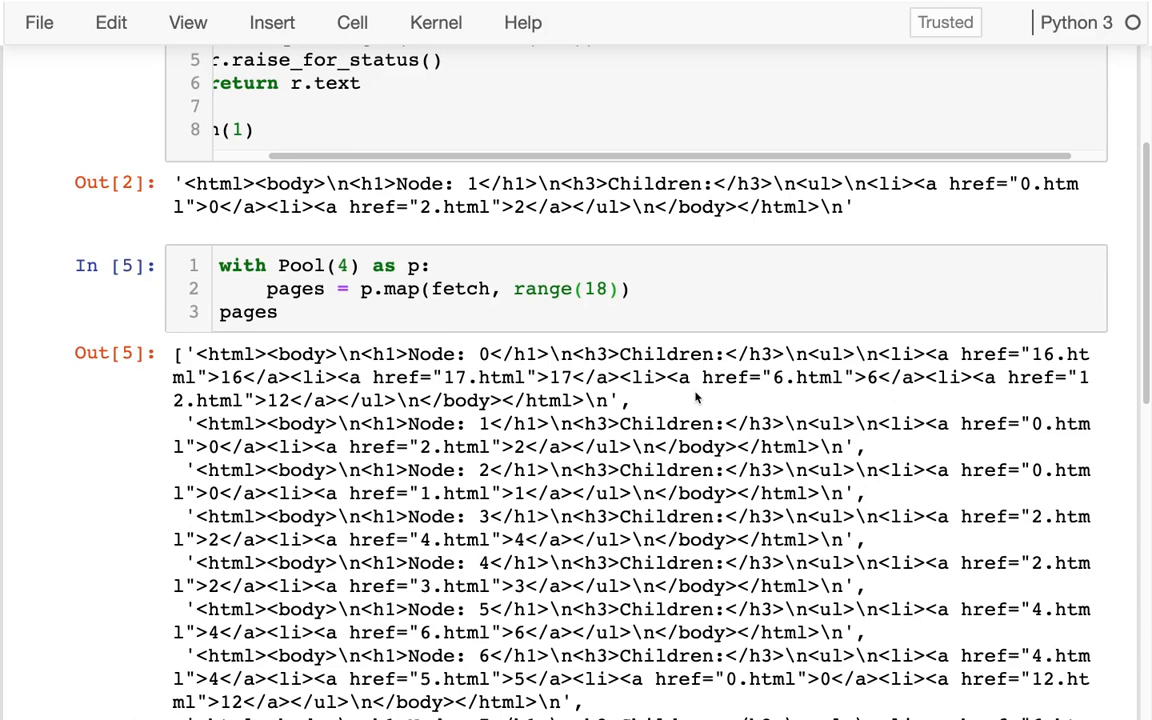
{"action": "double_click", "coordinate": [248, 311]}
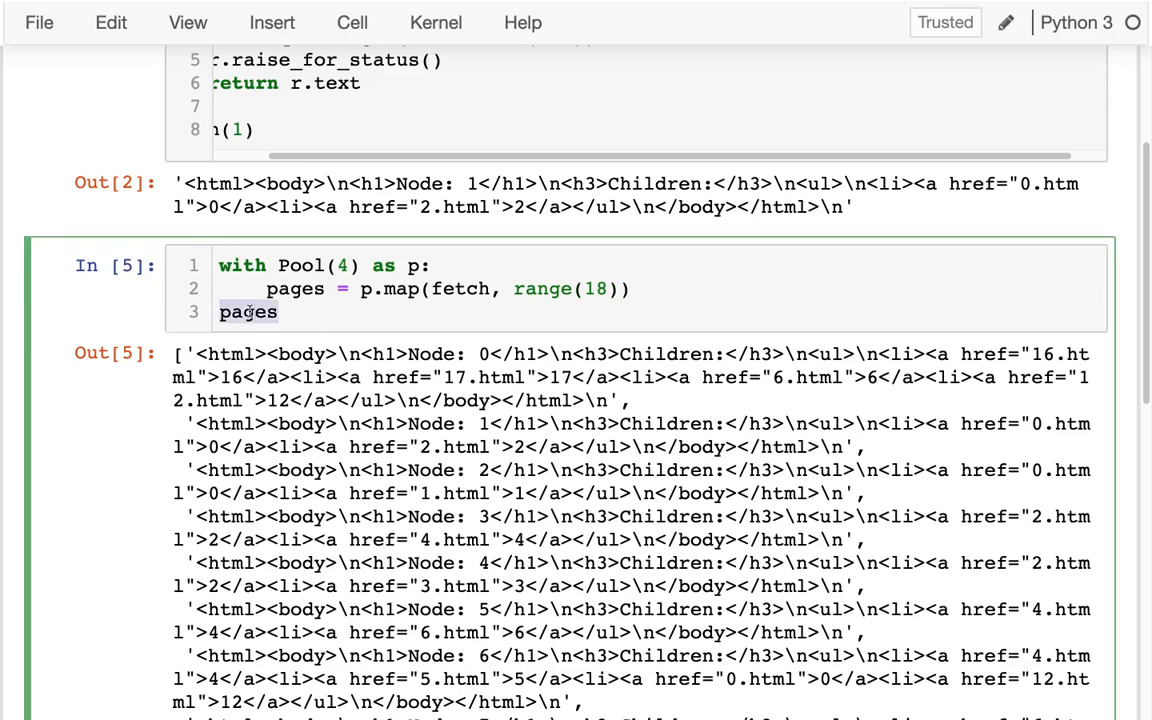
{"action": "type", "text": "len(pages)"}
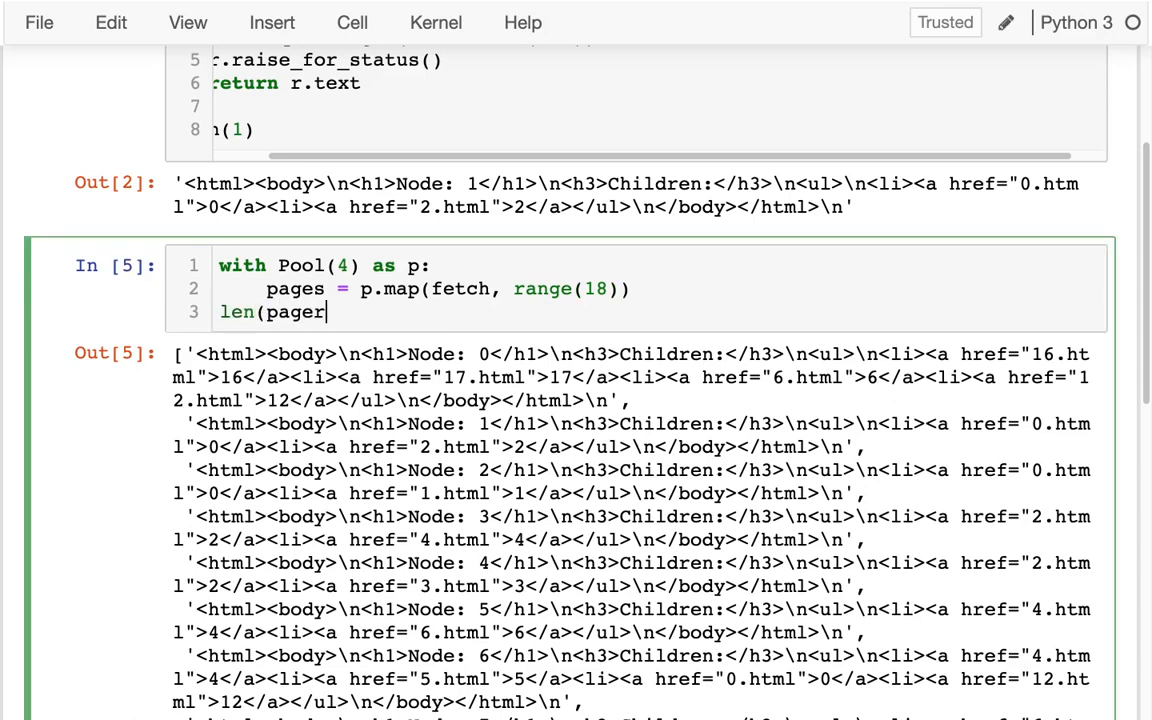
- Run the cell to show 18 pages, then point out fetch and its returned r.text
{"action": "key", "text": "shift+Return"}
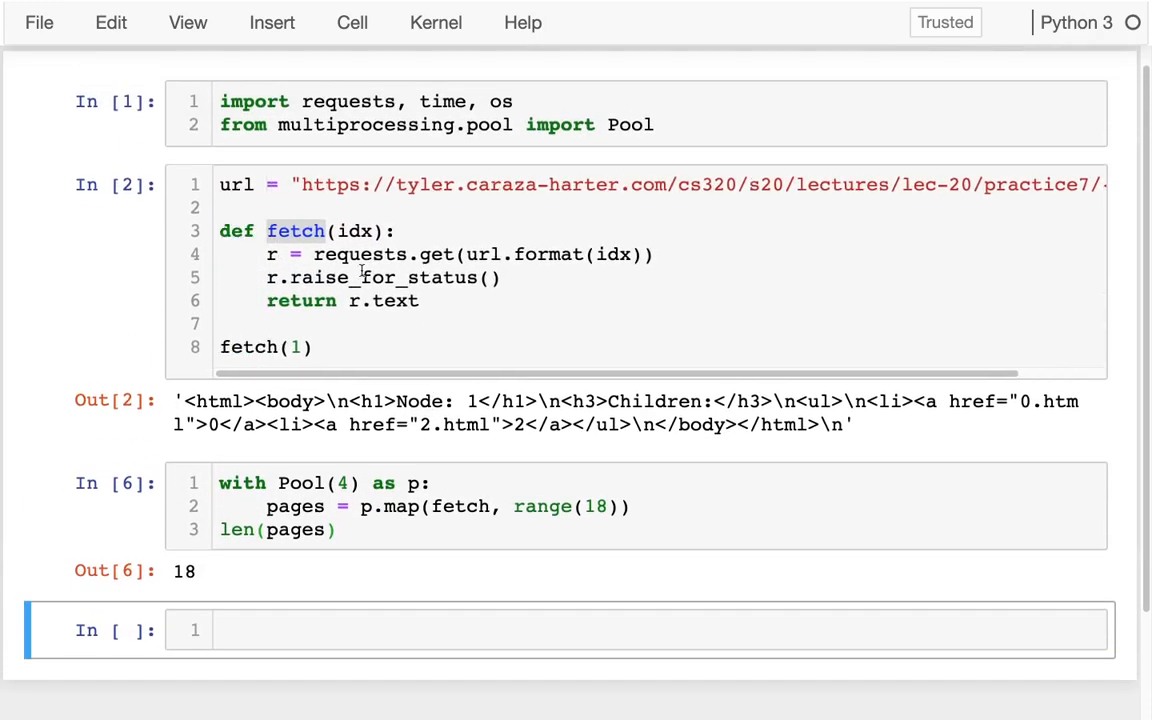
{"action": "left_click", "coordinate": [309, 325]}
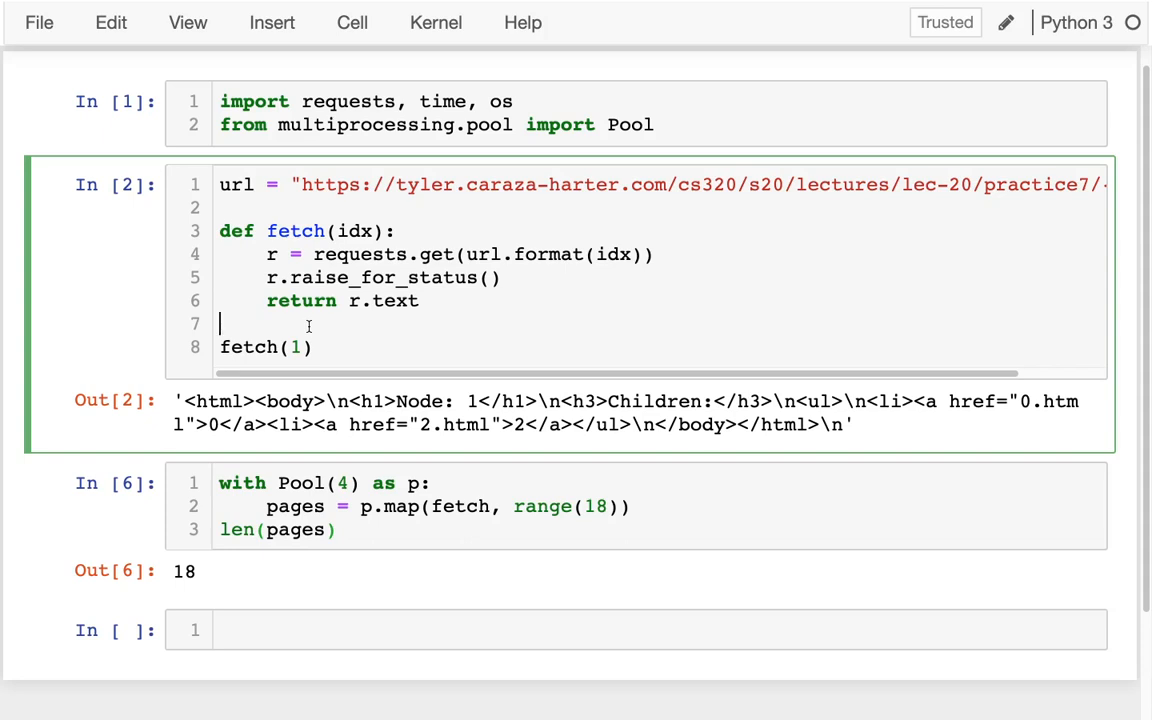
{"action": "double_click", "coordinate": [296, 231]}
{"action": "left_click_drag", "start_coordinate": [418, 301], "coordinate": [352, 304]}
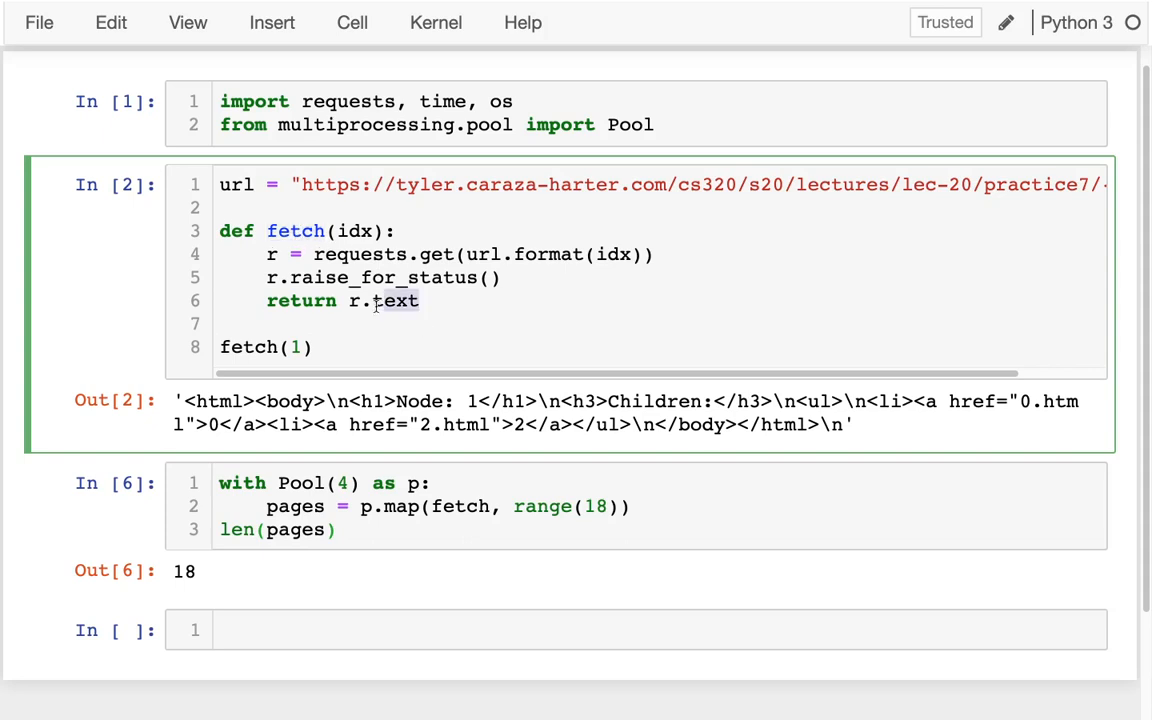
- Add a global pages dictionary and make fetch store r.text under pages[idx] instead of returning it
{"action": "left_click", "coordinate": [230, 208]}
{"action": "key", "text": "Return"}
{"action": "key", "text": "Return"}
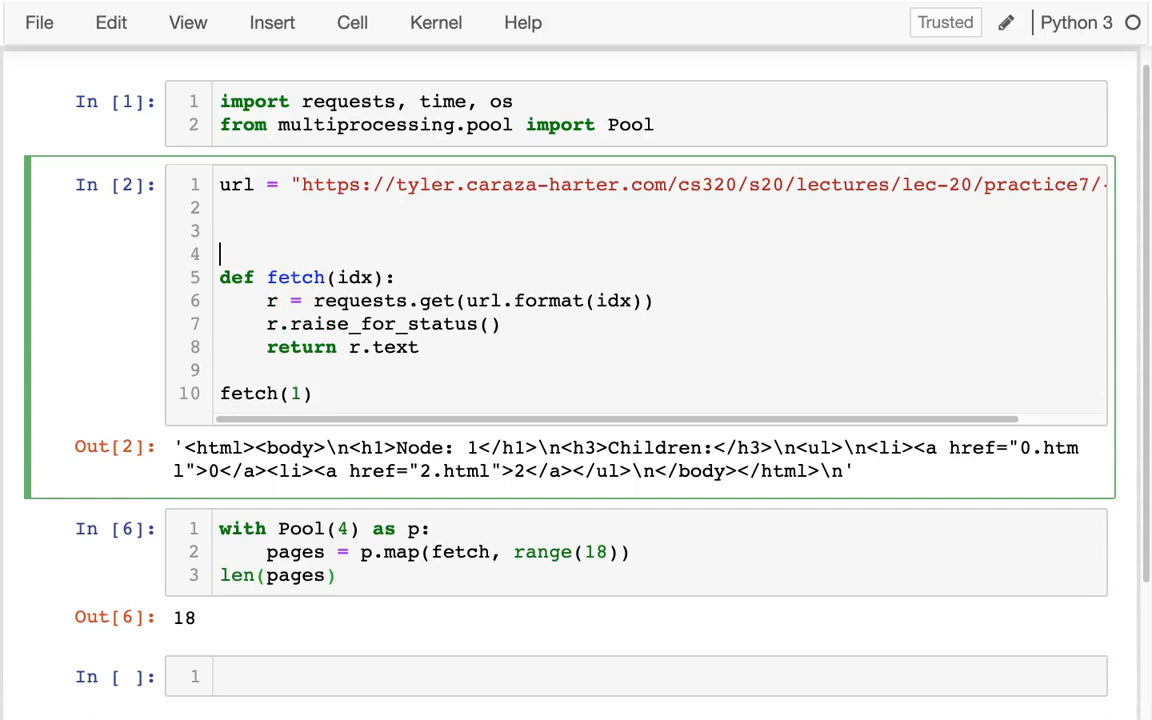
{"action": "key", "text": "Up"}
{"action": "type", "text": "pages = {}"}
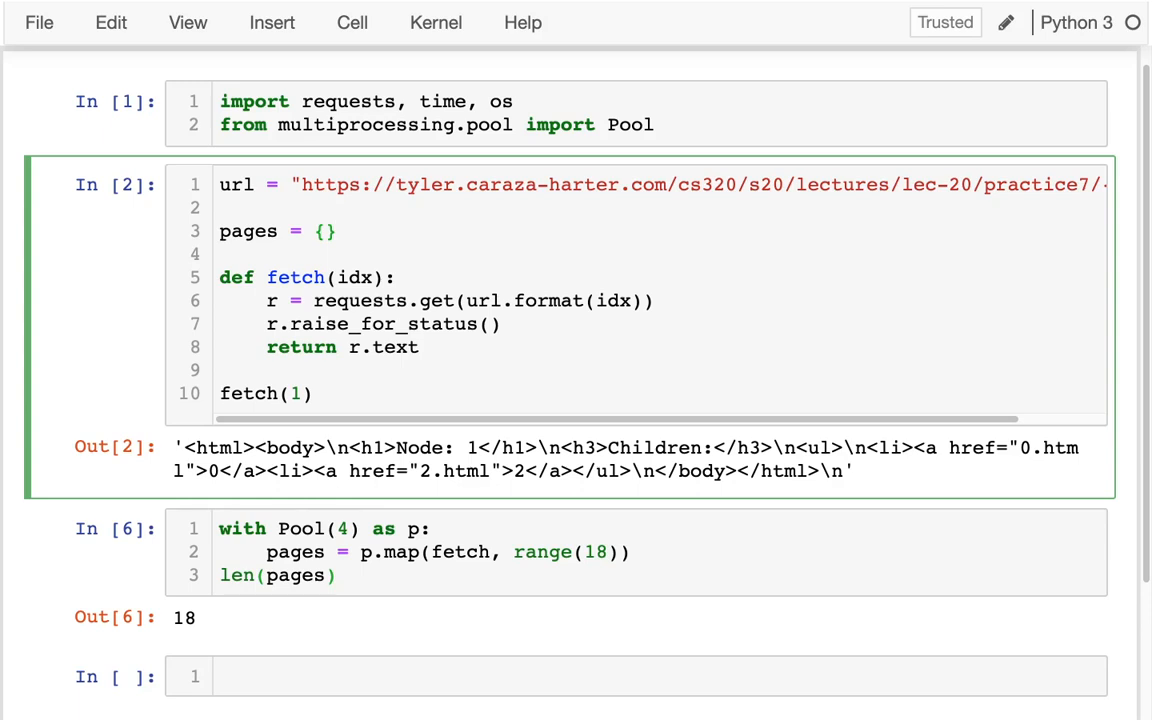
{"action": "type", "text": " #"}
{"action": "type", "text": " key="}
{"action": "type", "text": "idx, val="}
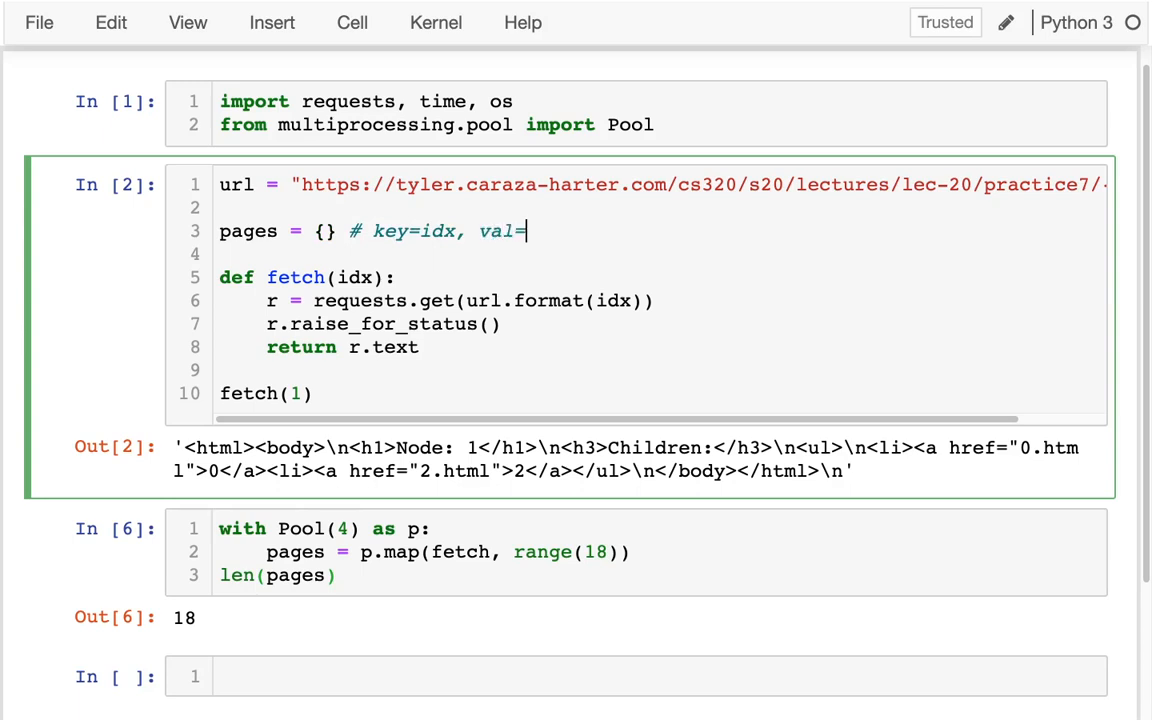
{"action": "type", "text": "HTML"}
{"action": "left_click_drag", "start_coordinate": [350, 347], "coordinate": [419, 347]}
{"action": "left_click", "coordinate": [300, 347]}
{"action": "double_click", "coordinate": [300, 347]}
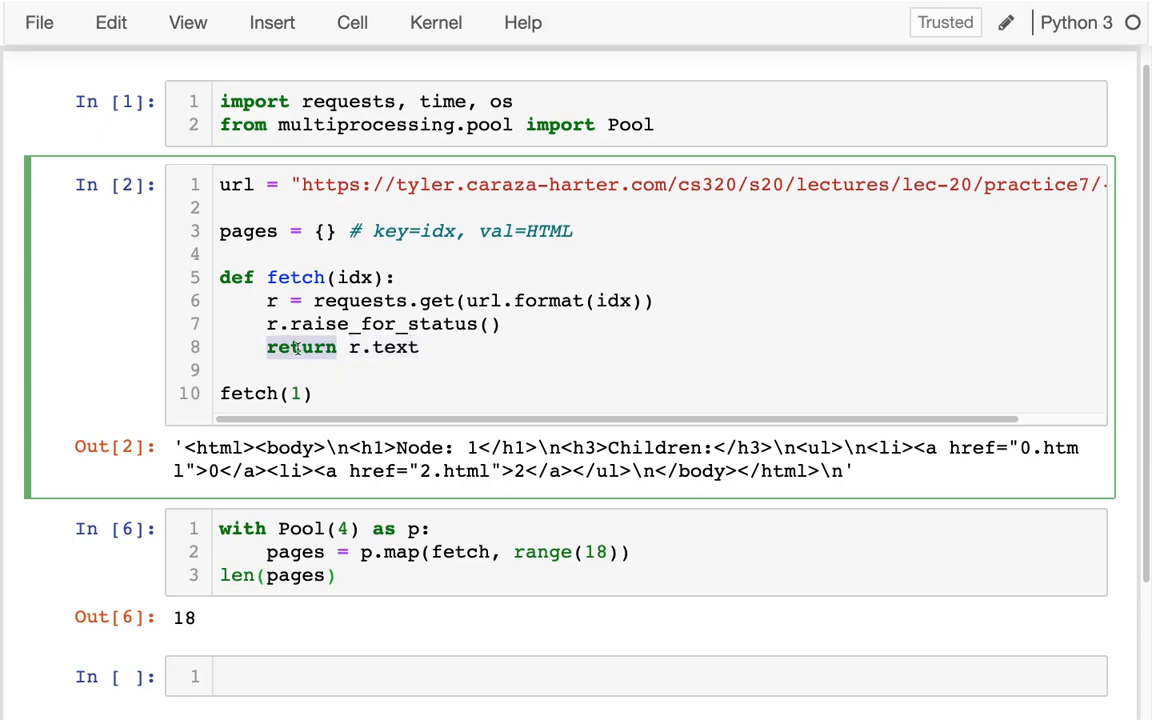
{"action": "type", "text": "pages[idx"}
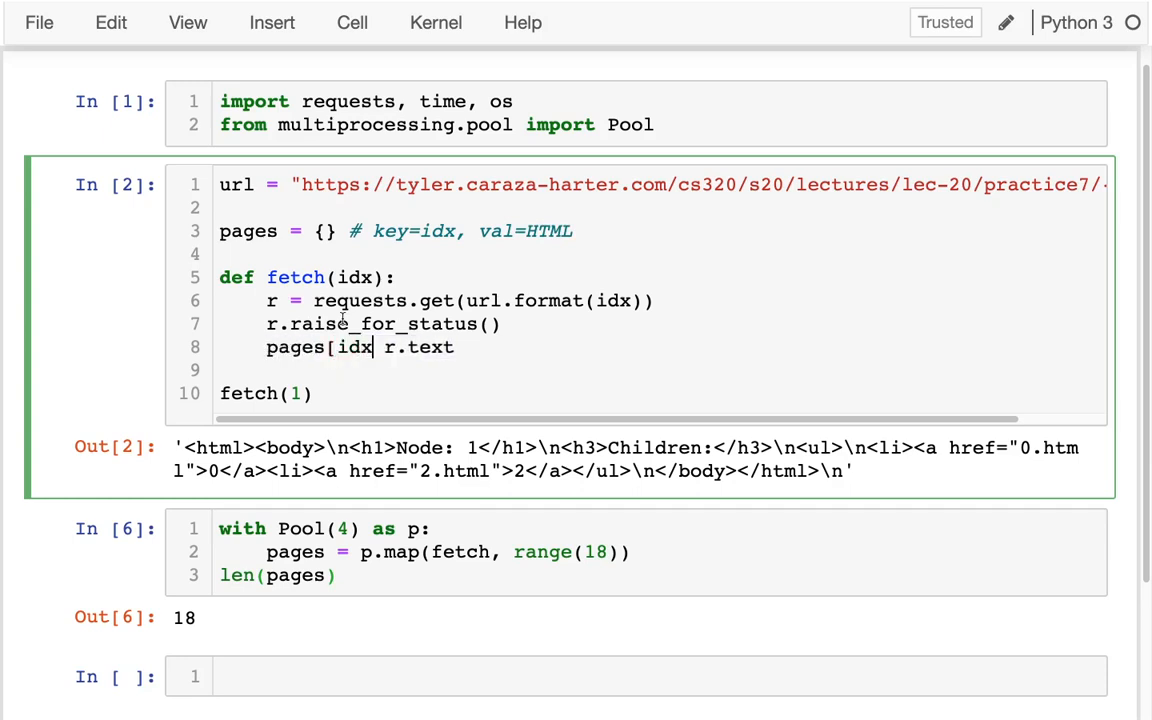
{"action": "type", "text": "] ="}
{"action": "double_click", "coordinate": [355, 277]}
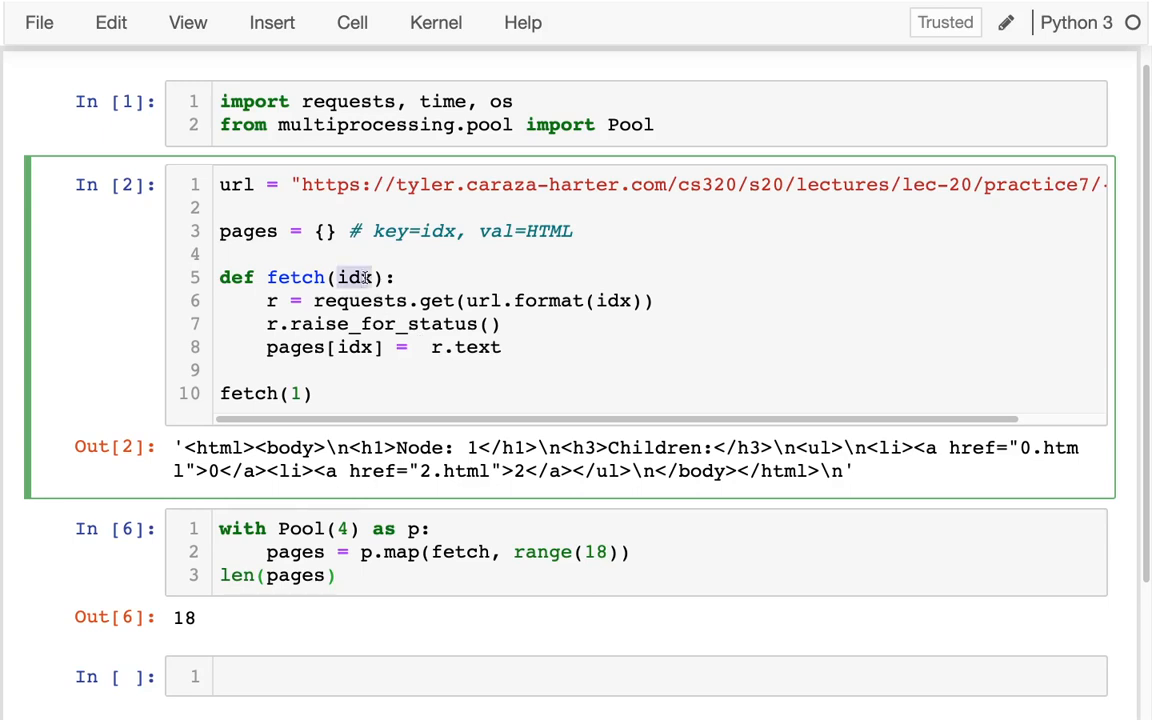
{"action": "double_click", "coordinate": [354, 347]}
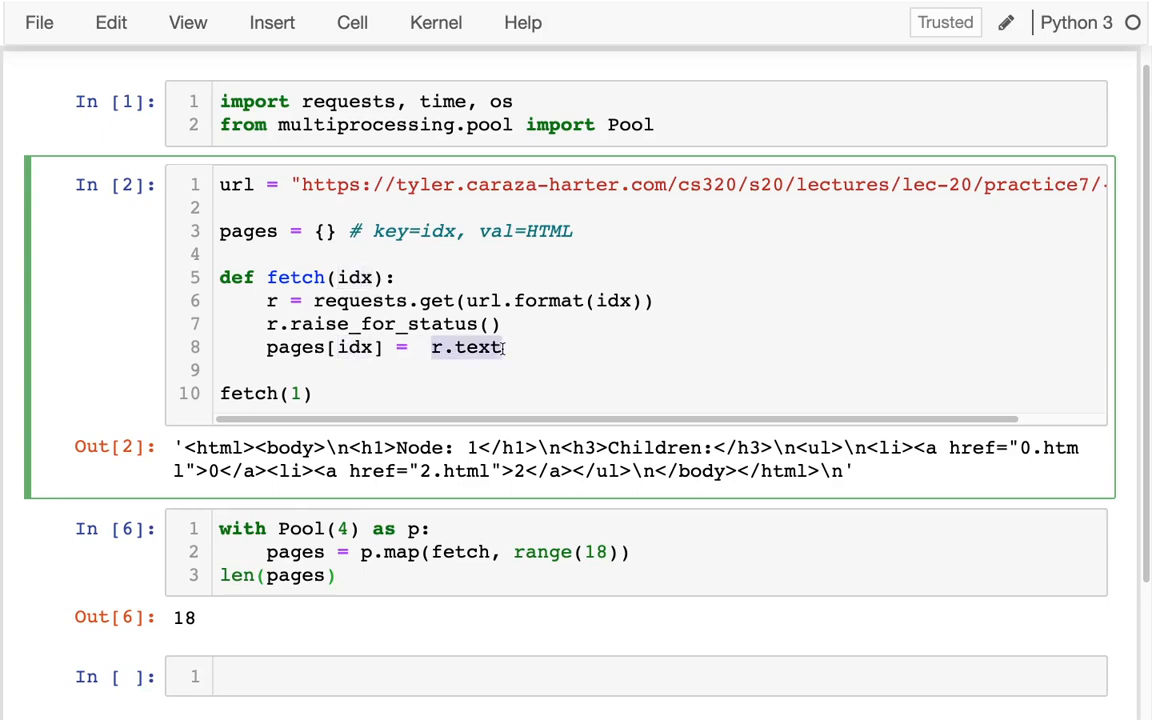
{"action": "left_click", "coordinate": [270, 324]}
{"action": "left_click", "coordinate": [430, 347]}
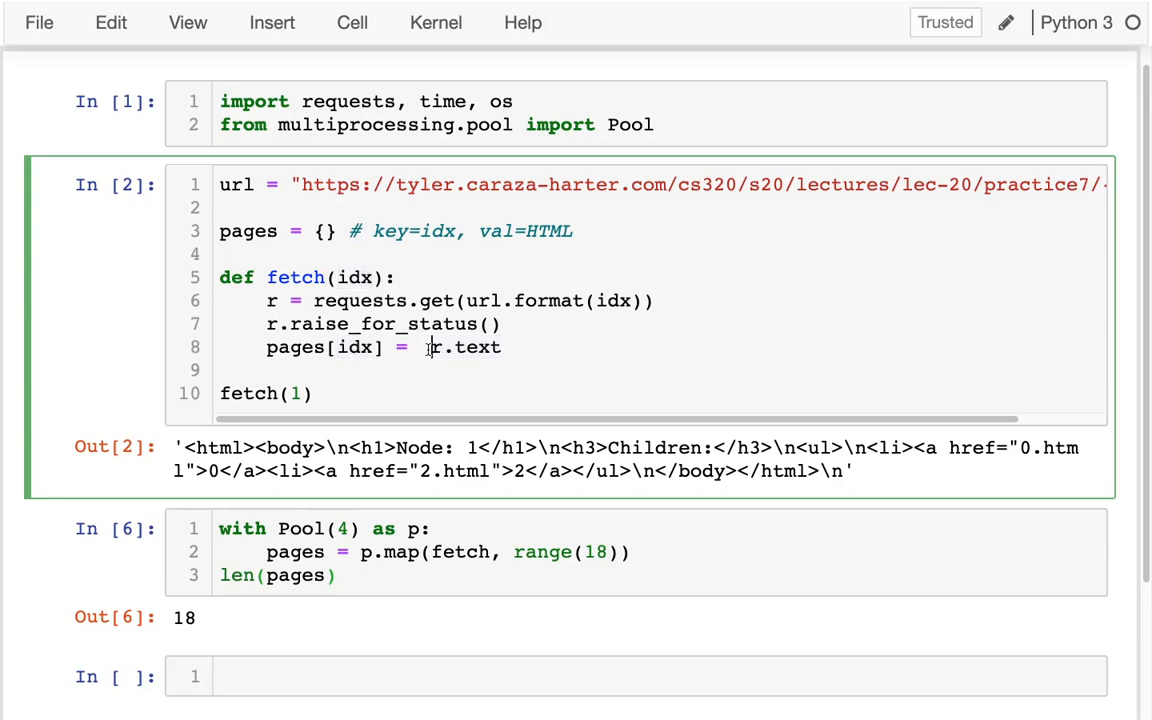
{"action": "key", "text": "BackSpace"}
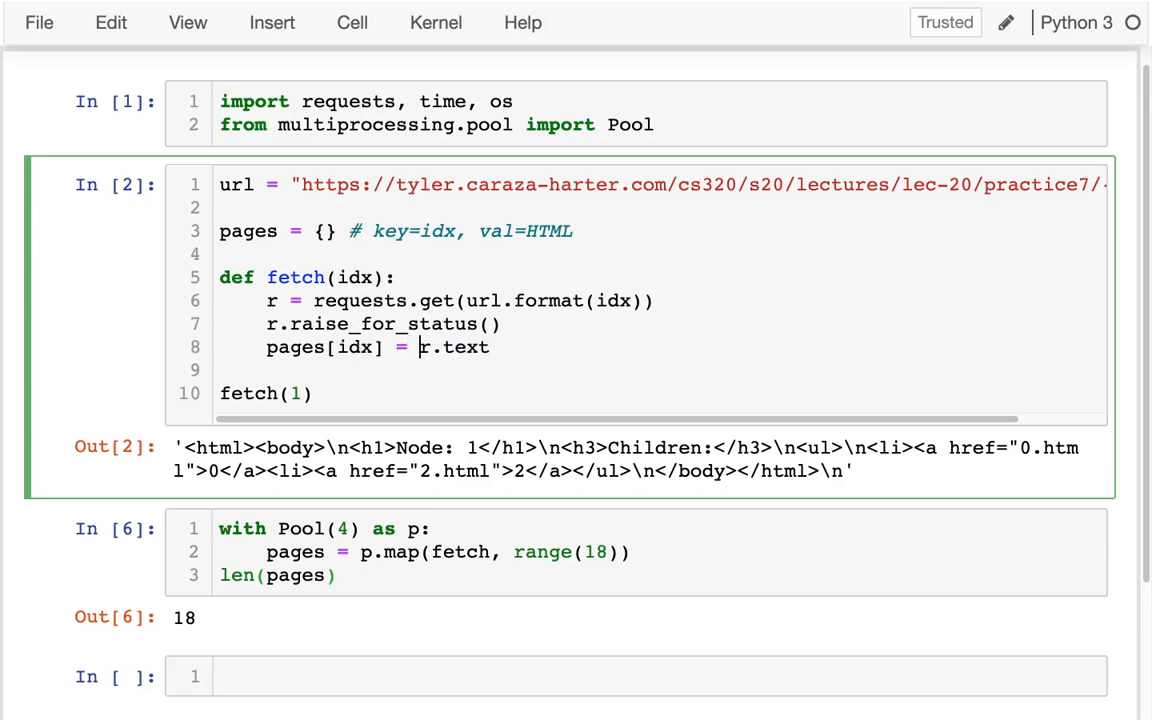
- Rerun the fetch cell so fetch(1) fills pages without printing HTML
{"action": "left_click", "coordinate": [315, 393]}
{"action": "key", "text": "Return"}
{"action": "type", "text": "page"}
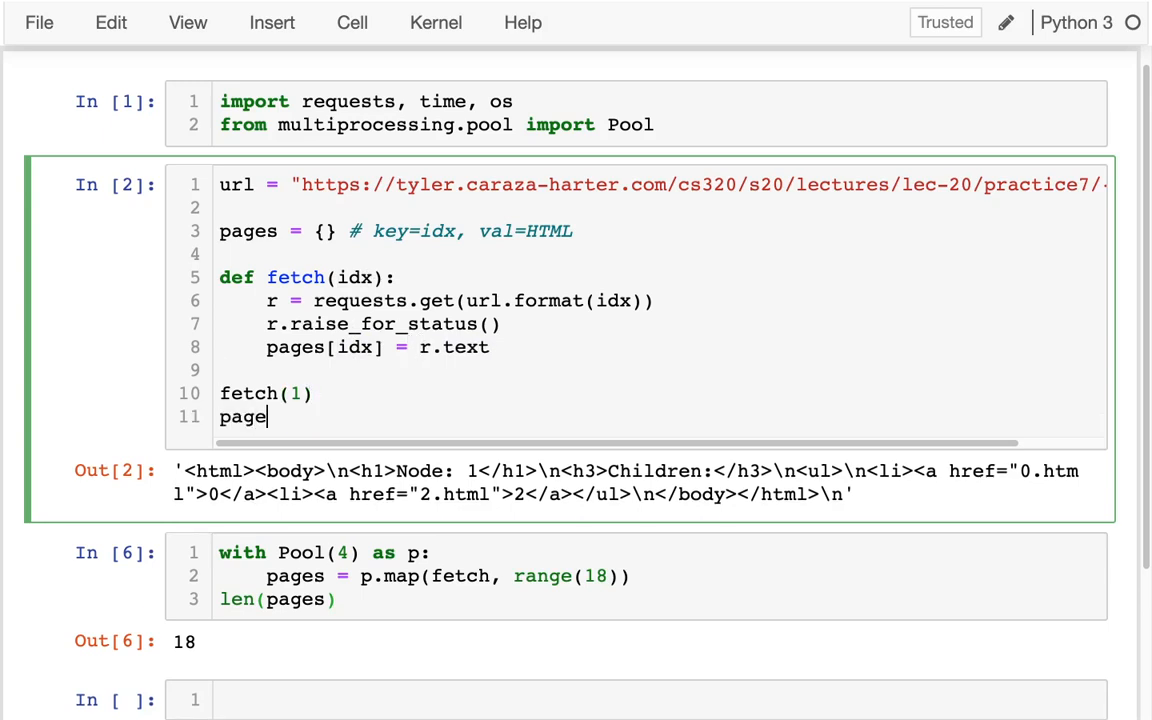
{"action": "type", "text": "s"}
{"action": "key", "text": "BackSpace"}
{"action": "key", "text": "BackSpace"}
{"action": "key", "text": "BackSpace"}
{"action": "key", "text": "BackSpace"}
{"action": "key", "text": "BackSpace"}
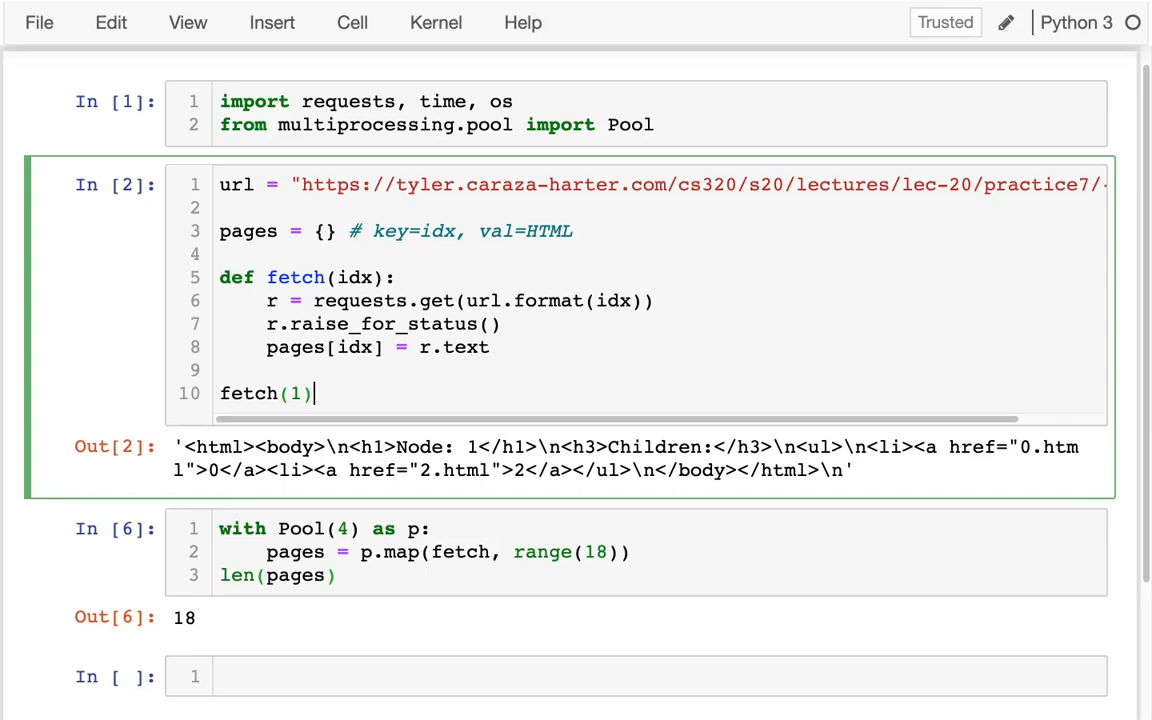
{"action": "key", "text": "shift+Return"}
- Display pages after fetch(1), showing page 1's HTML stored under key 1
{"action": "double_click", "coordinate": [262, 393]}
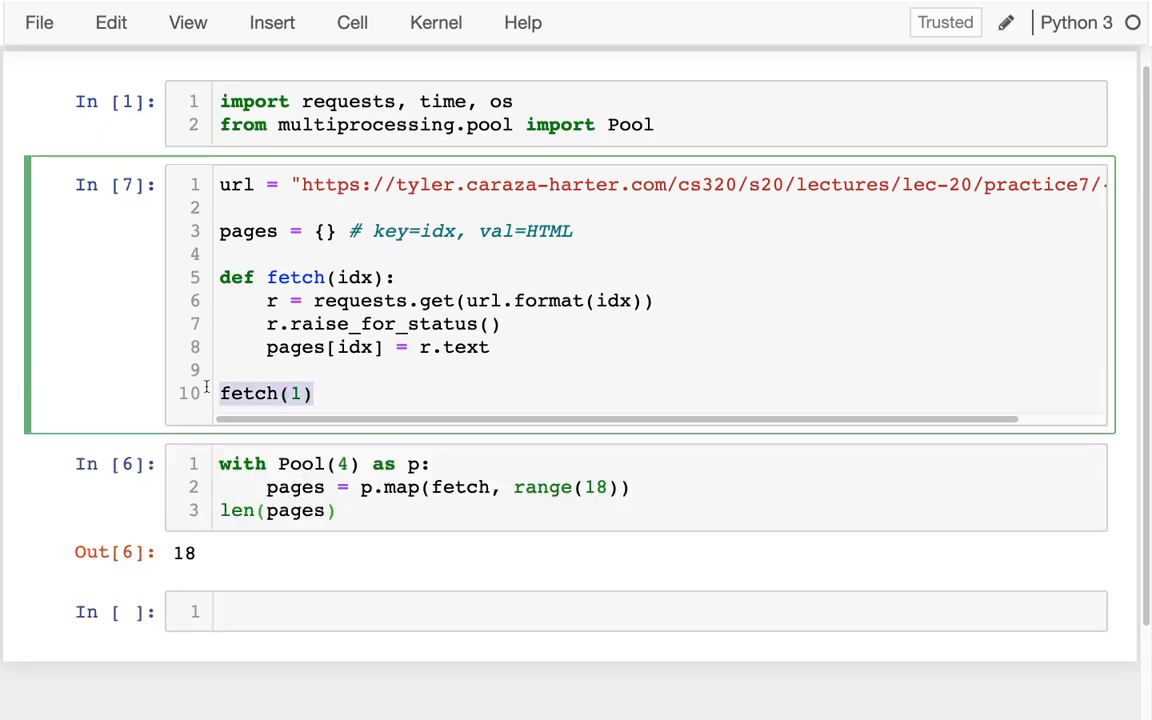
{"action": "key", "text": "End"}
{"action": "key", "text": "Return"}
{"action": "type", "text": "pages"}
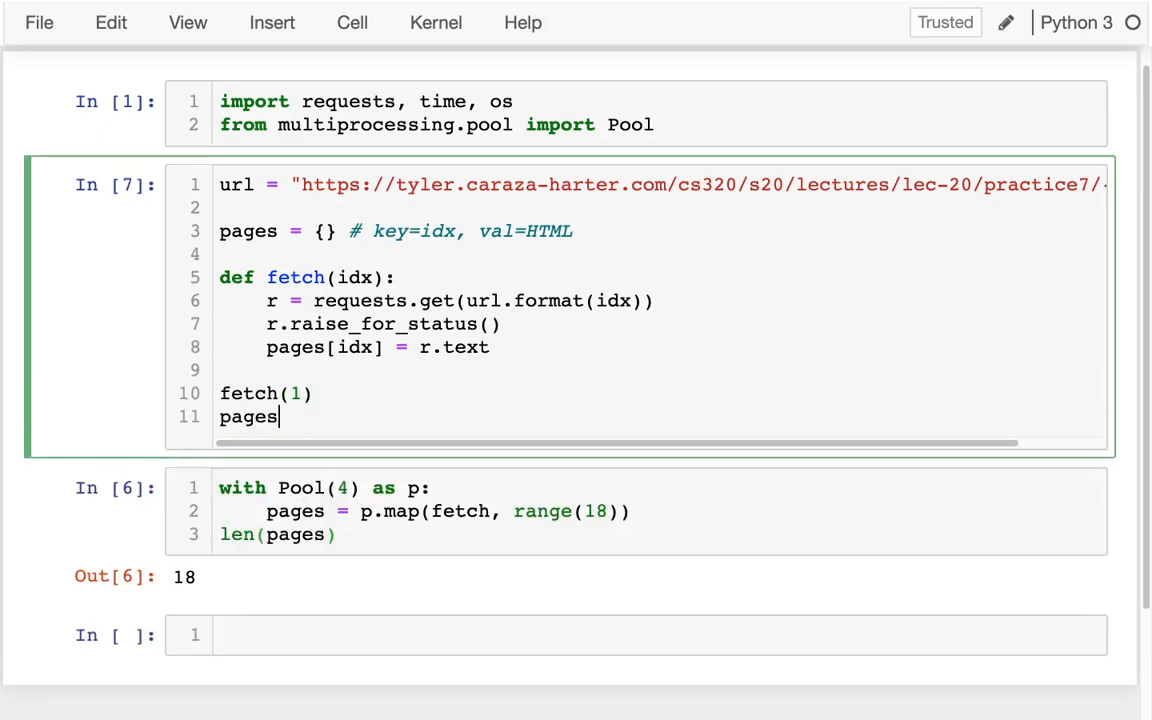
{"action": "key", "text": "shift+Return"}
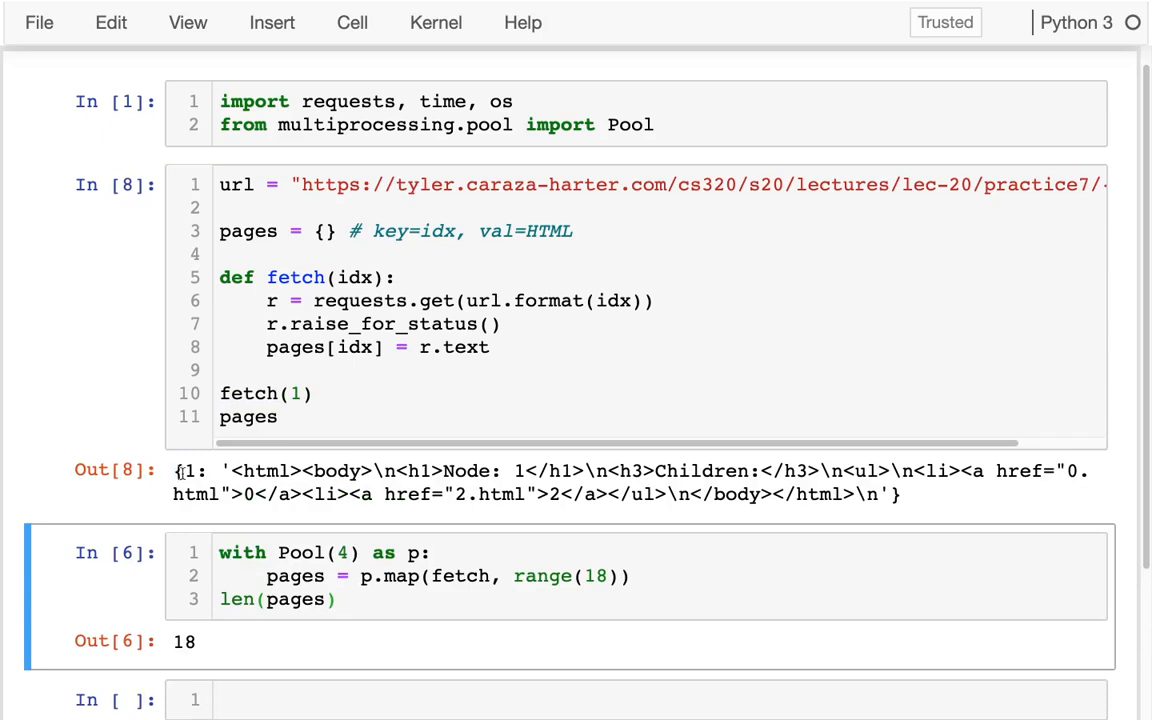
{"action": "left_click_drag", "start_coordinate": [165, 430], "coordinate": [456, 494]}
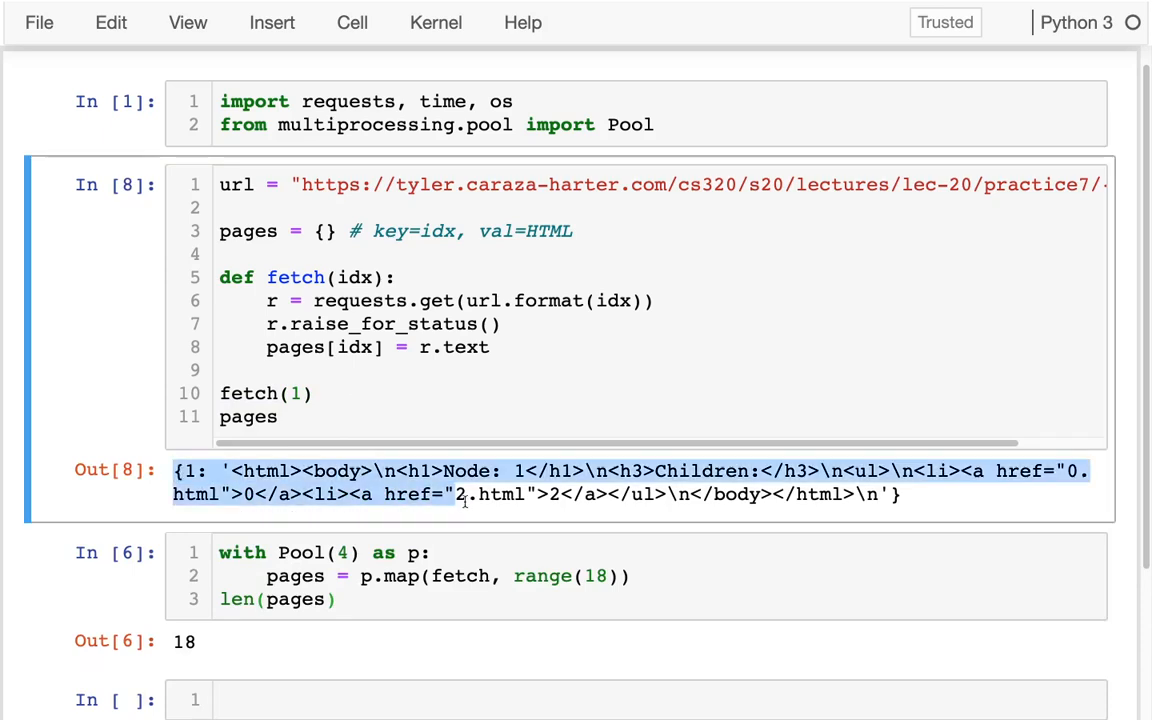
- Remove the pages display line and point out the global pages dictionary
{"action": "double_click", "coordinate": [248, 417]}
{"action": "key", "text": "BackSpace"}
{"action": "key", "text": "BackSpace"}
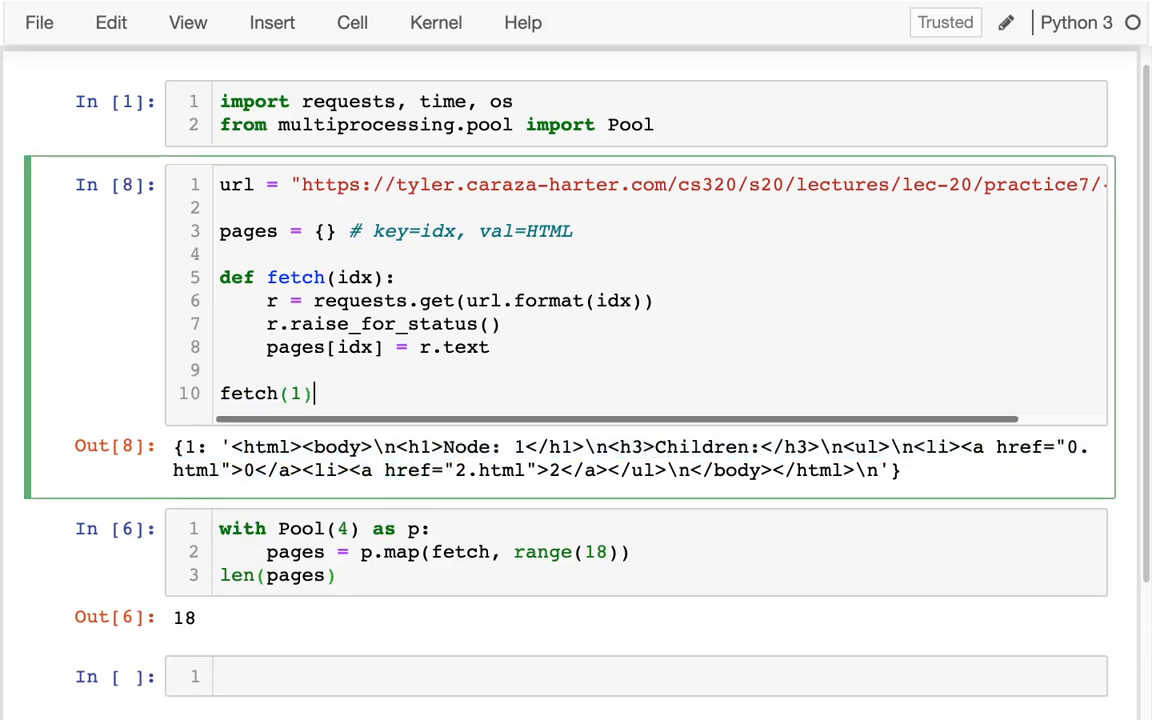
{"action": "double_click", "coordinate": [247, 231]}
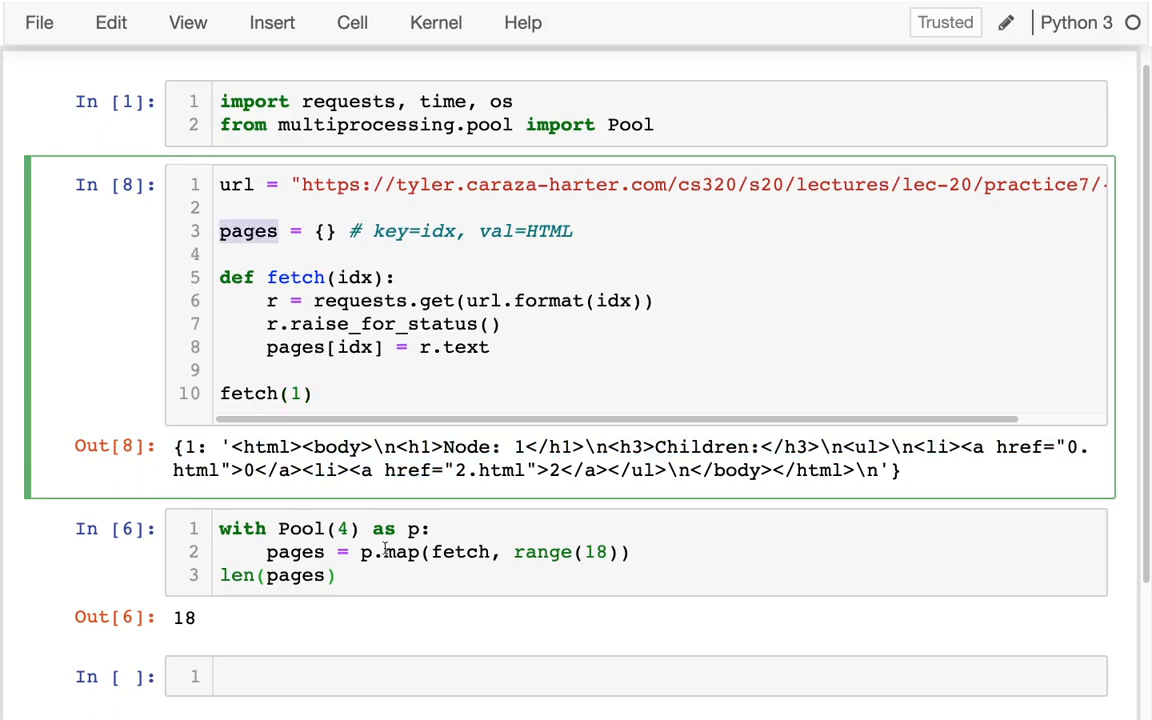
{"action": "scroll", "coordinate": [326, 530], "scroll_direction": "down", "scroll_amount": 2}
- Reset pages = {} atop the Pool cell and display pages, showing the map's list of None values
{"action": "left_click", "coordinate": [219, 441]}
{"action": "key", "text": "Return"}
{"action": "key", "text": "Up"}
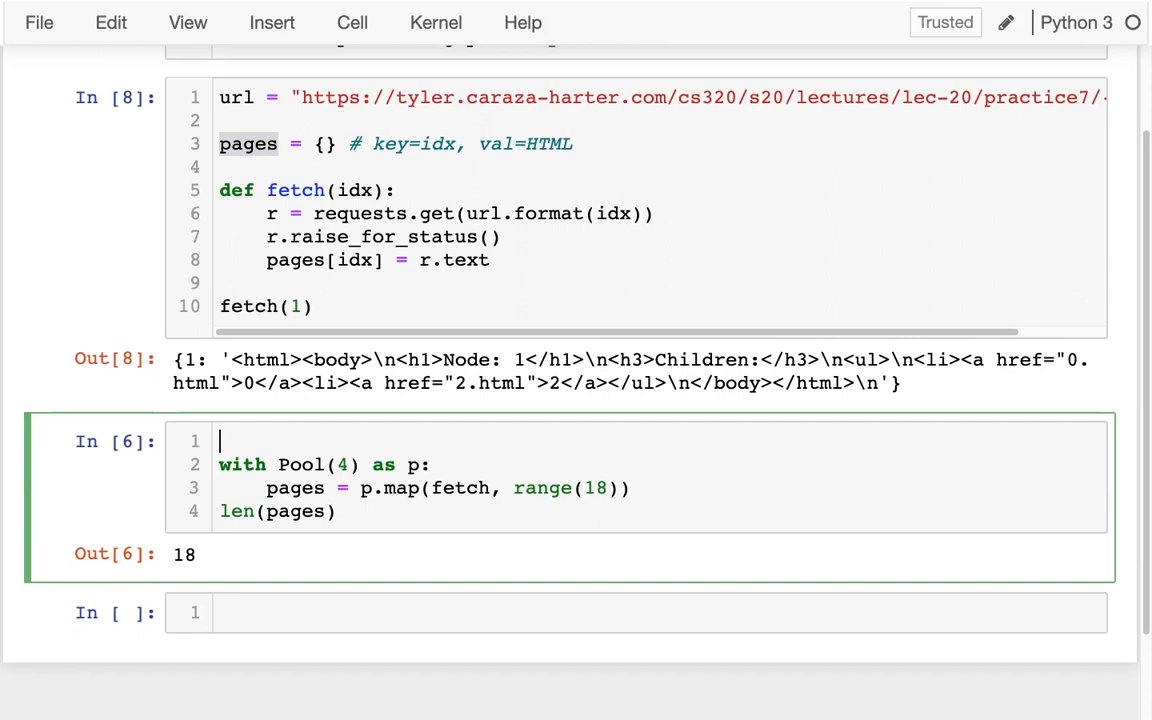
{"action": "type", "text": "pages = {}"}
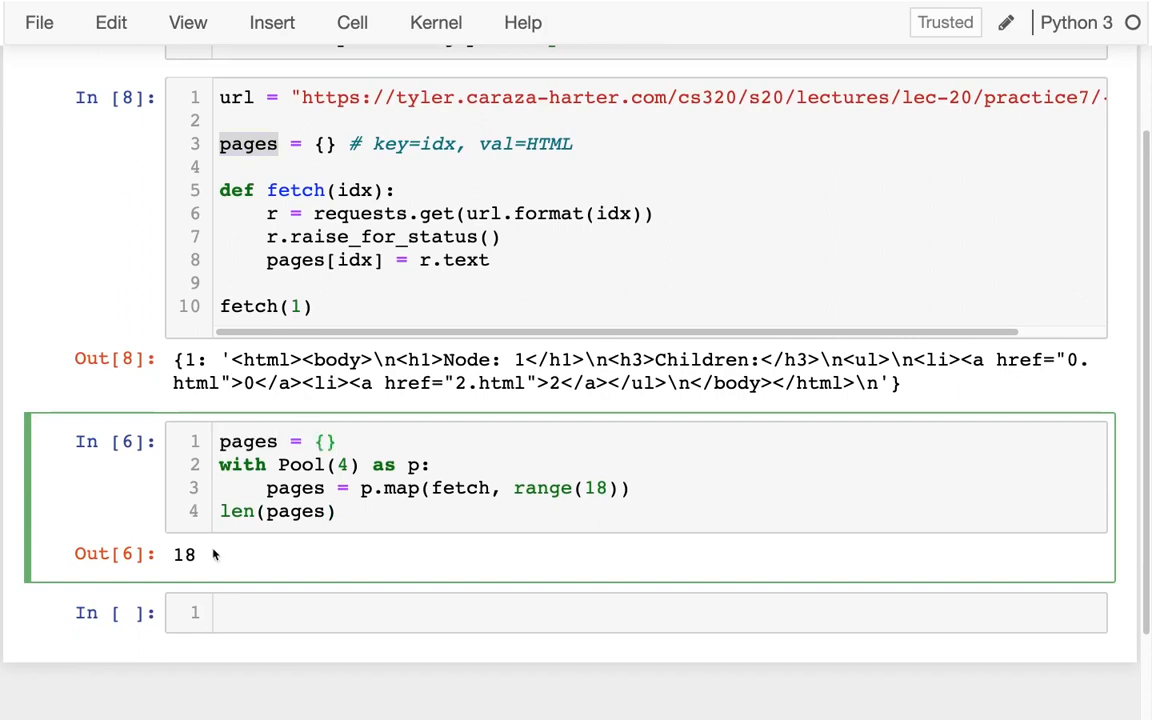
{"action": "left_click_drag", "start_coordinate": [340, 511], "coordinate": [201, 526]}
{"action": "type", "text": "page"}
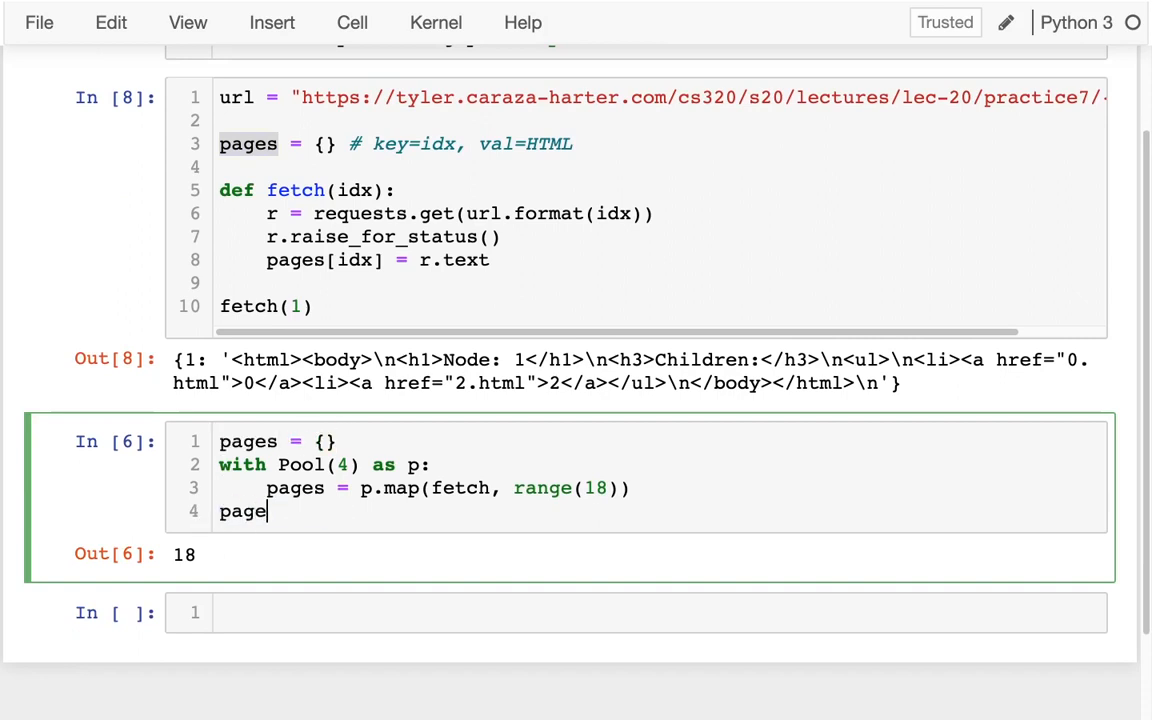
{"action": "type", "text": "s"}
{"action": "key", "text": "shift+Return"}
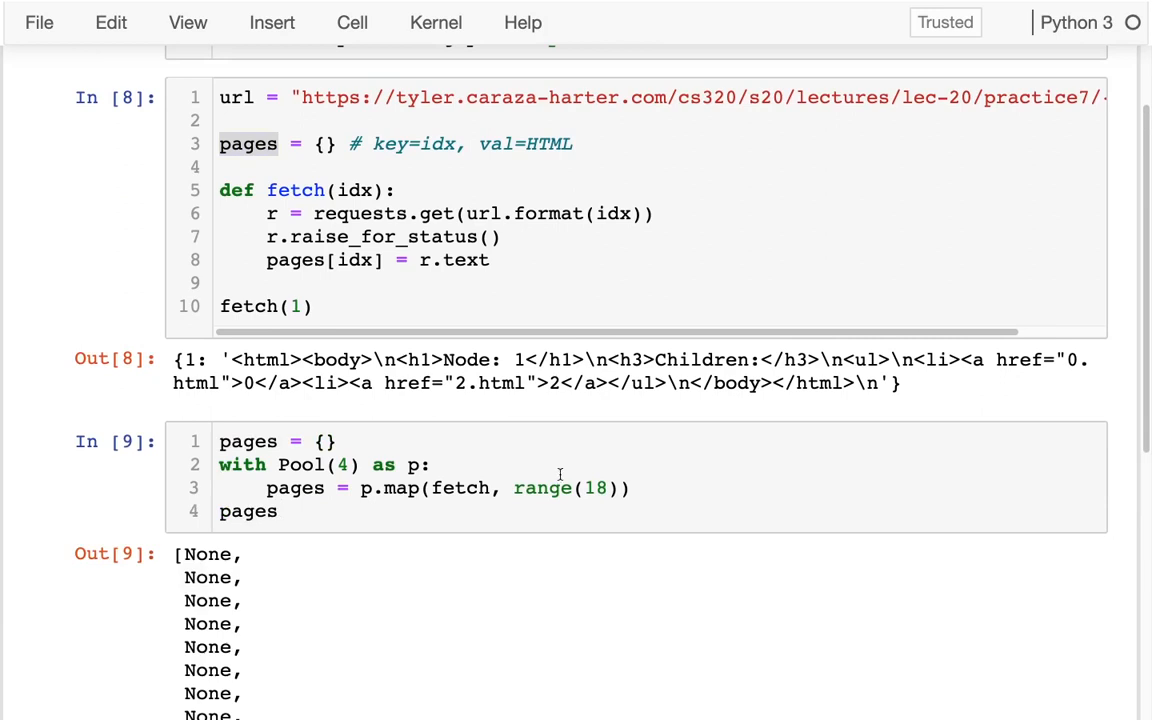
{"action": "scroll", "coordinate": [561, 480], "scroll_direction": "down", "scroll_amount": 2}
{"action": "scroll", "coordinate": [561, 480], "scroll_direction": "down", "scroll_amount": 1}
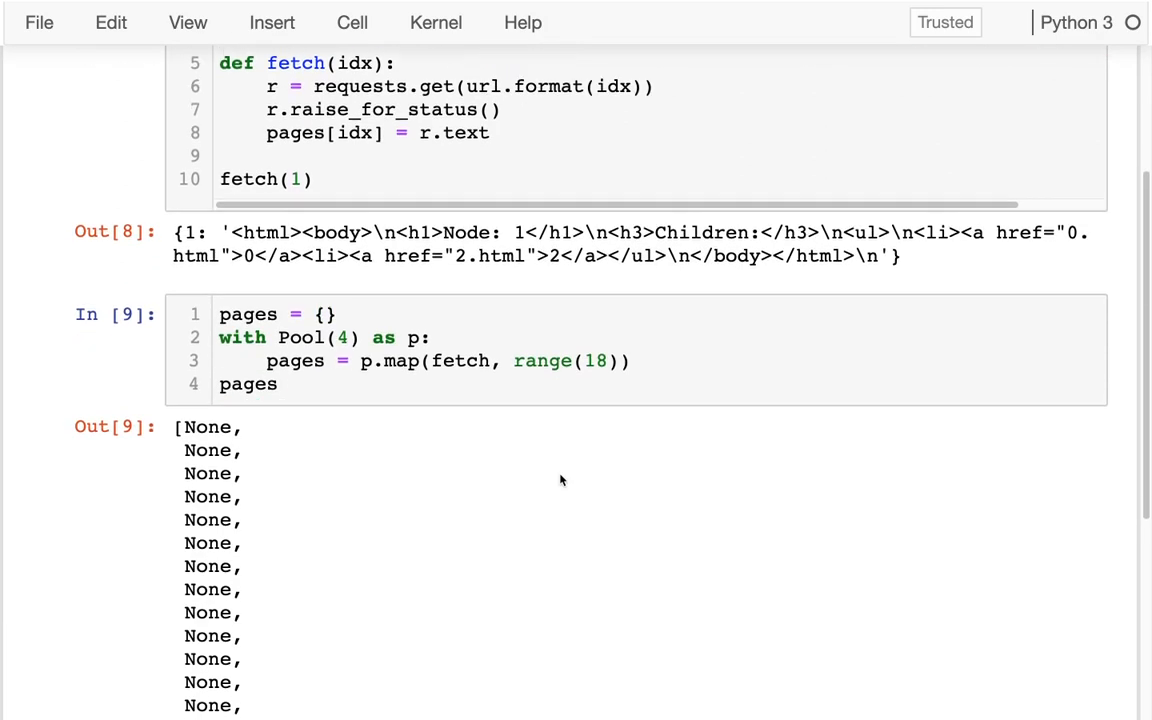
{"action": "scroll", "coordinate": [561, 480], "scroll_direction": "down", "scroll_amount": 4}
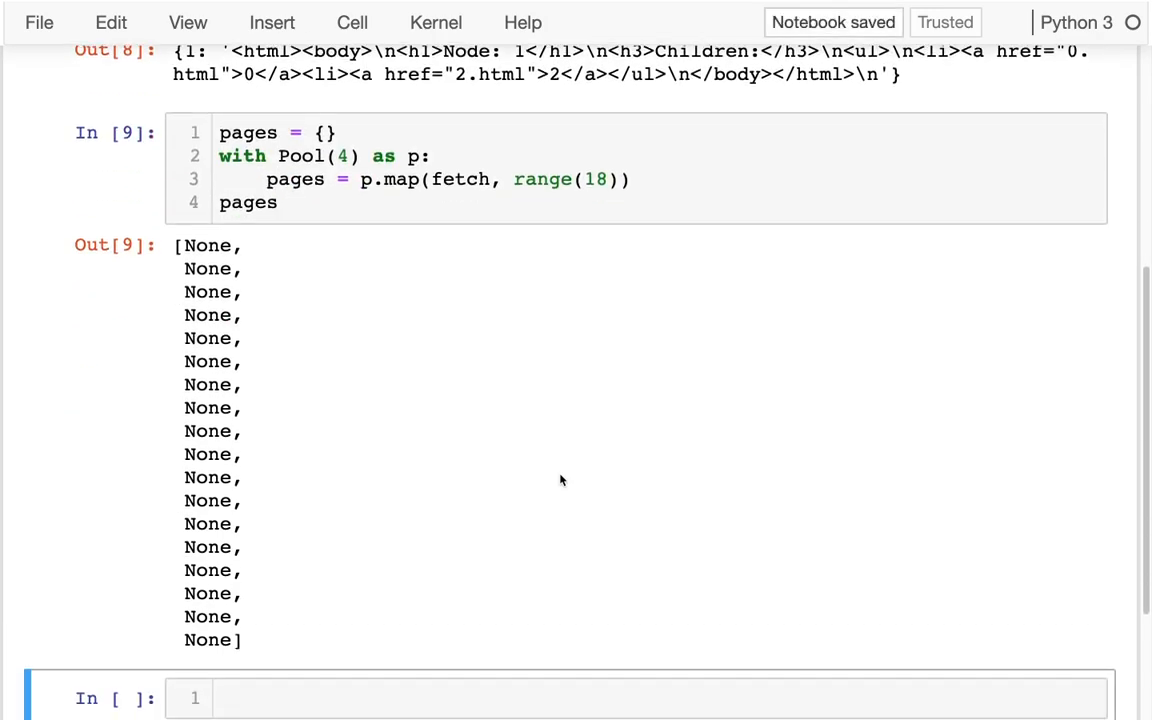
- Drop the pages = assignment before p.map and rerun, showing pages stays an empty dictionary
{"action": "left_click_drag", "start_coordinate": [361, 179], "coordinate": [267, 179]}
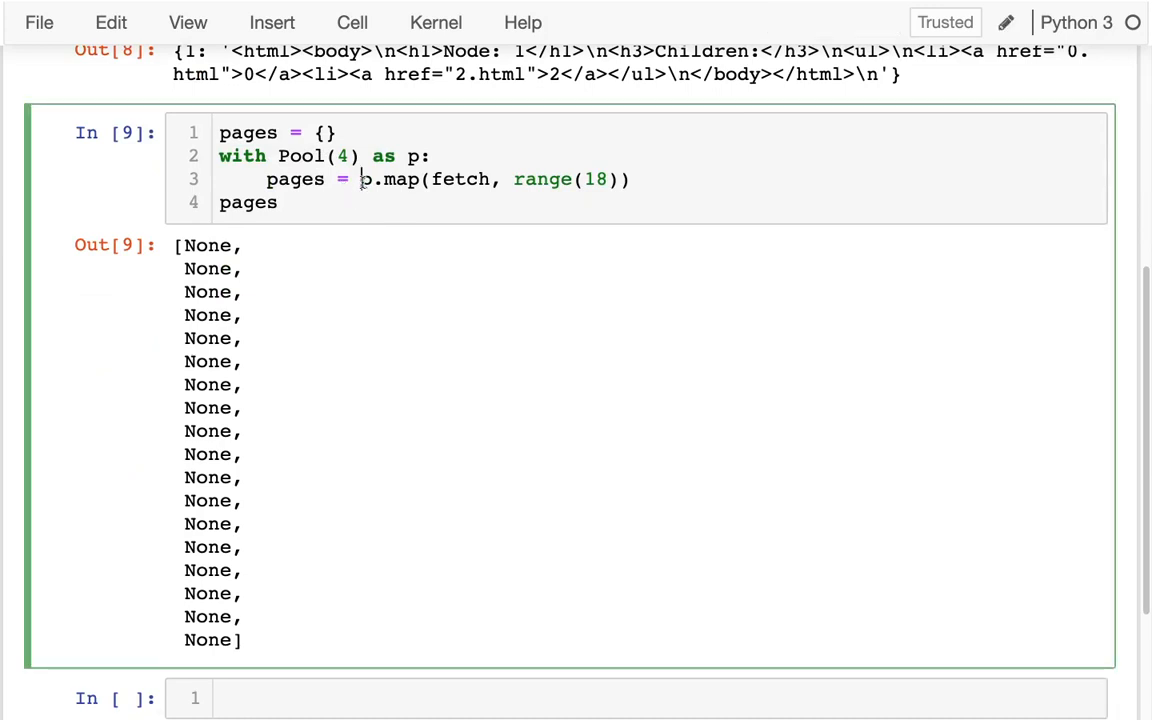
{"action": "key", "text": "BackSpace"}
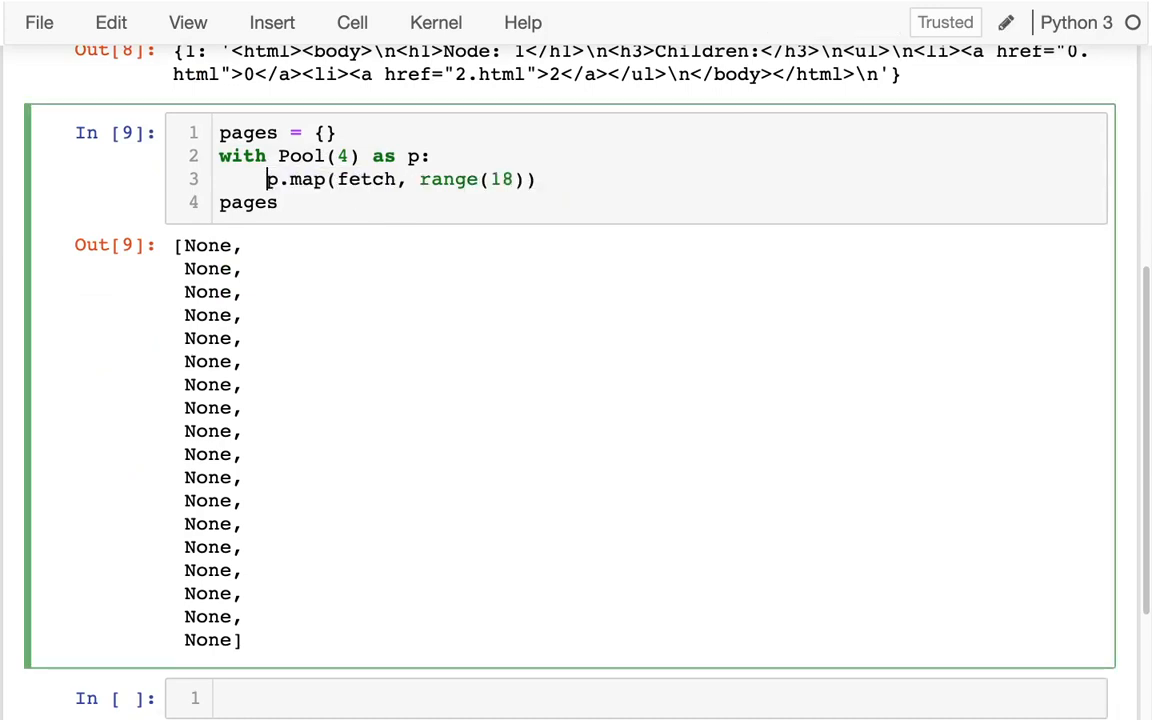
{"action": "scroll", "coordinate": [561, 400], "scroll_direction": "up", "scroll_amount": 1}
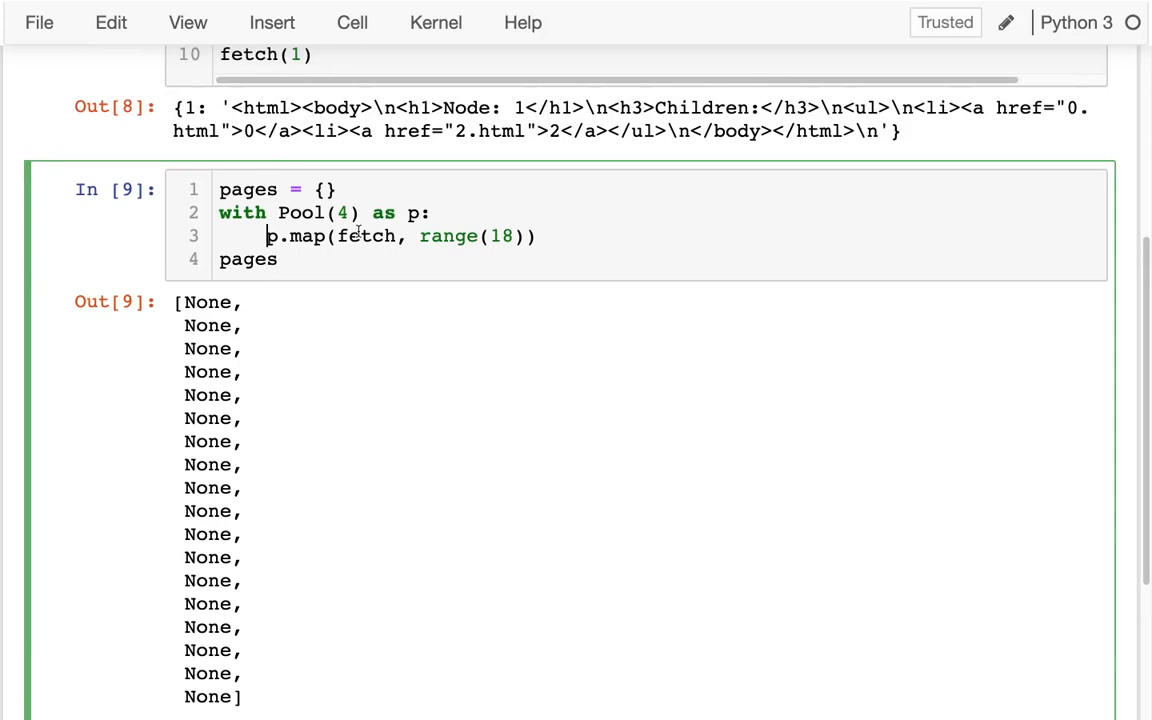
{"action": "key", "text": "shift+Return"}
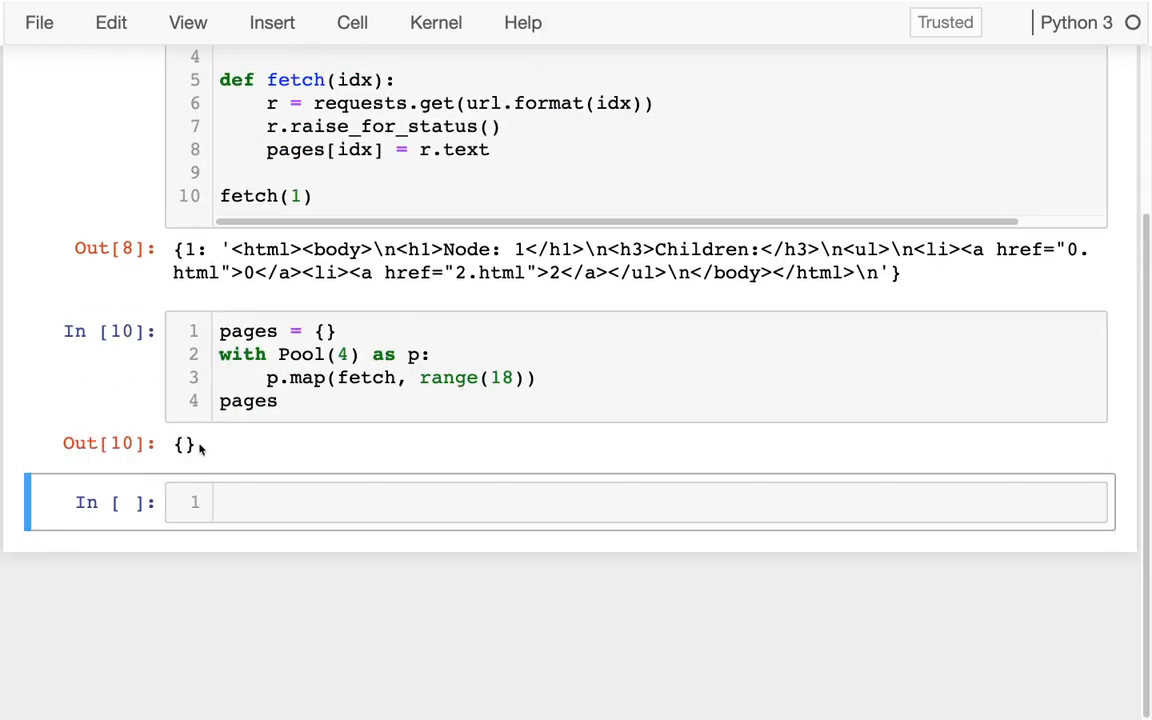
- Point out the empty {} result, then return to pages on line 8 inside fetch
{"action": "double_click", "coordinate": [184, 443]}
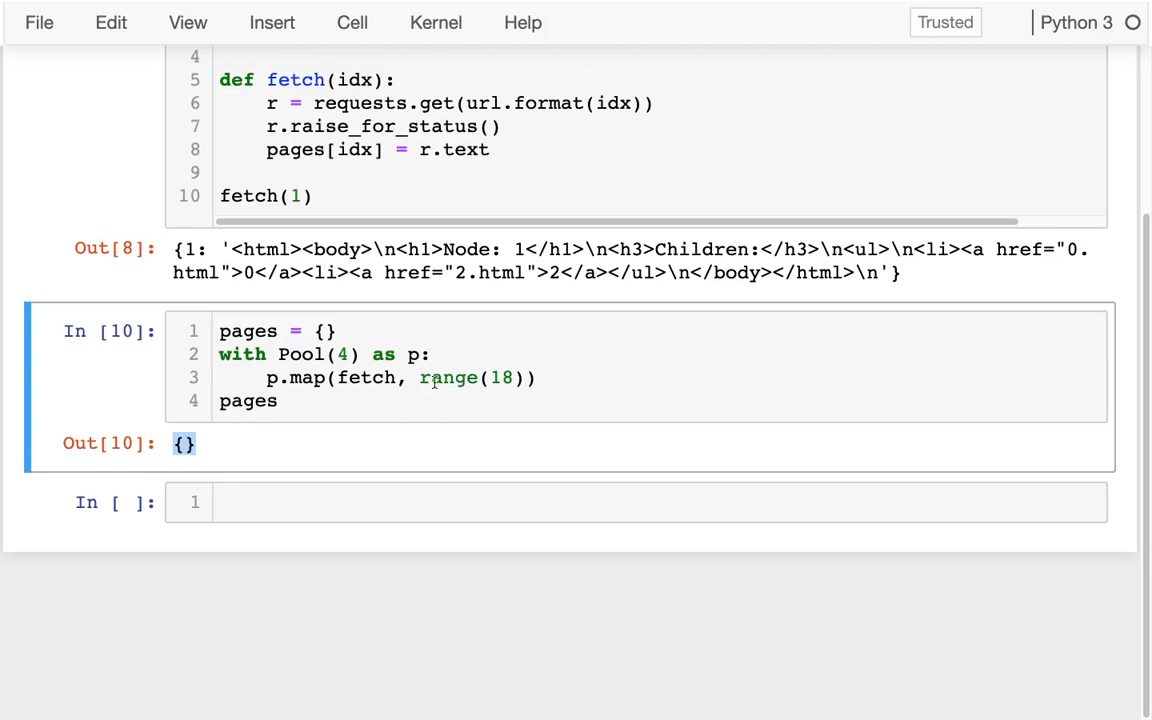
{"action": "scroll", "coordinate": [432, 381], "scroll_direction": "up", "scroll_amount": 1}
{"action": "scroll", "coordinate": [434, 381], "scroll_direction": "up", "scroll_amount": 1}
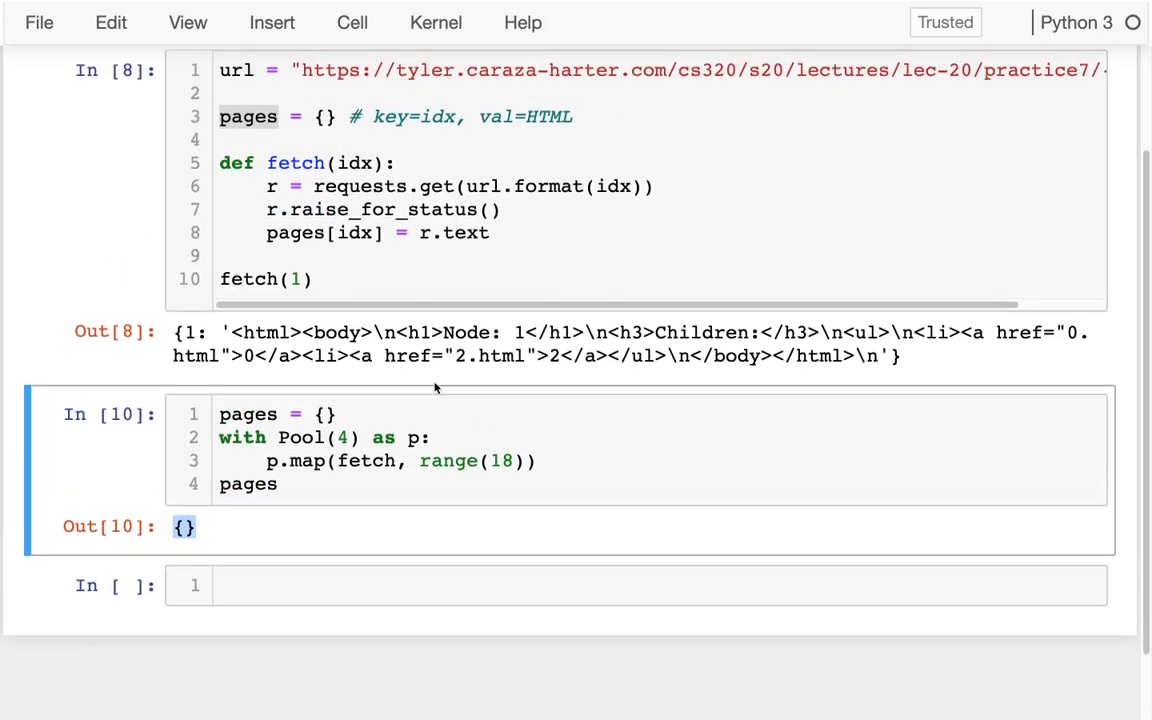
{"action": "left_click", "coordinate": [296, 163]}
{"action": "left_click", "coordinate": [293, 236]}
{"action": "double_click", "coordinate": [293, 236]}
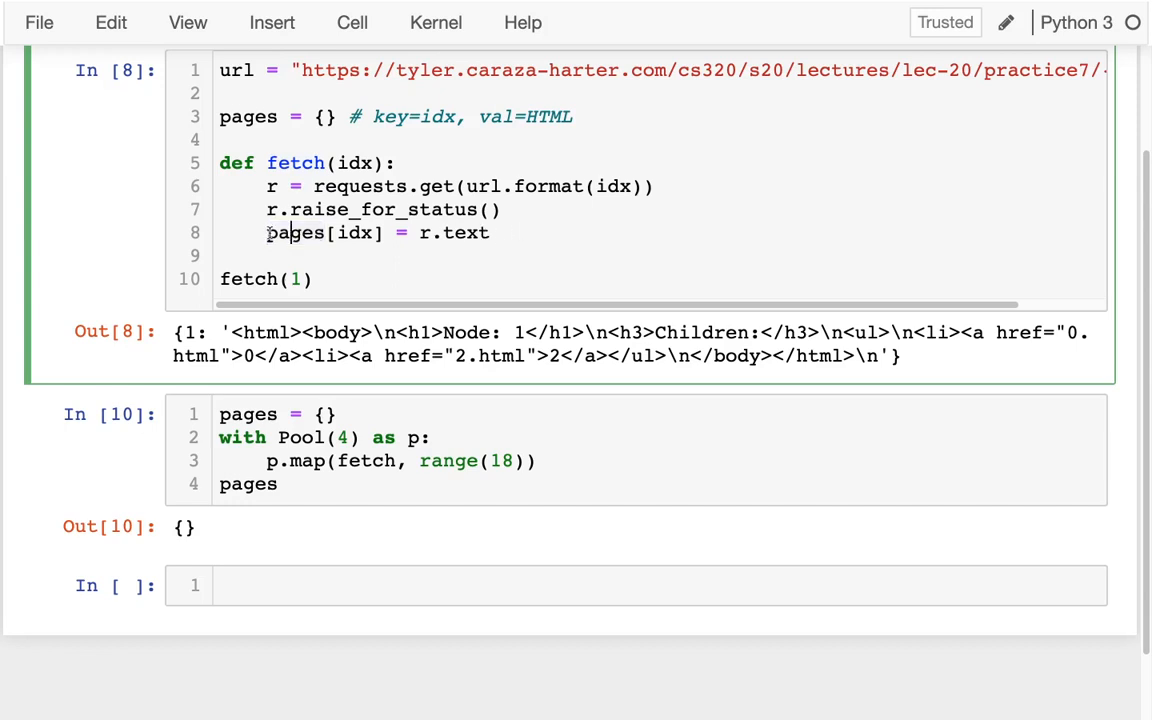
- Add print(pages.keys()) inside fetch after the pages[idx] assignment
{"action": "left_click_drag", "start_coordinate": [267, 232], "coordinate": [386, 232]}
{"action": "left_click", "coordinate": [490, 232]}
{"action": "key", "text": "Return"}
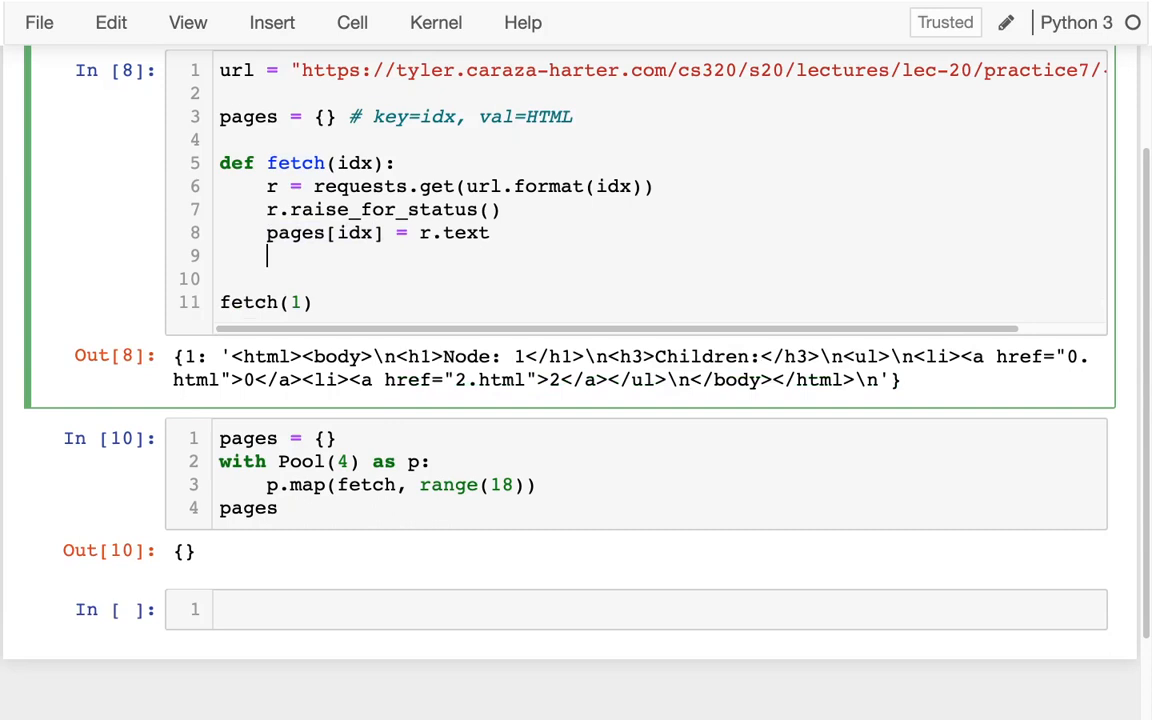
{"action": "type", "text": "print(pa"}
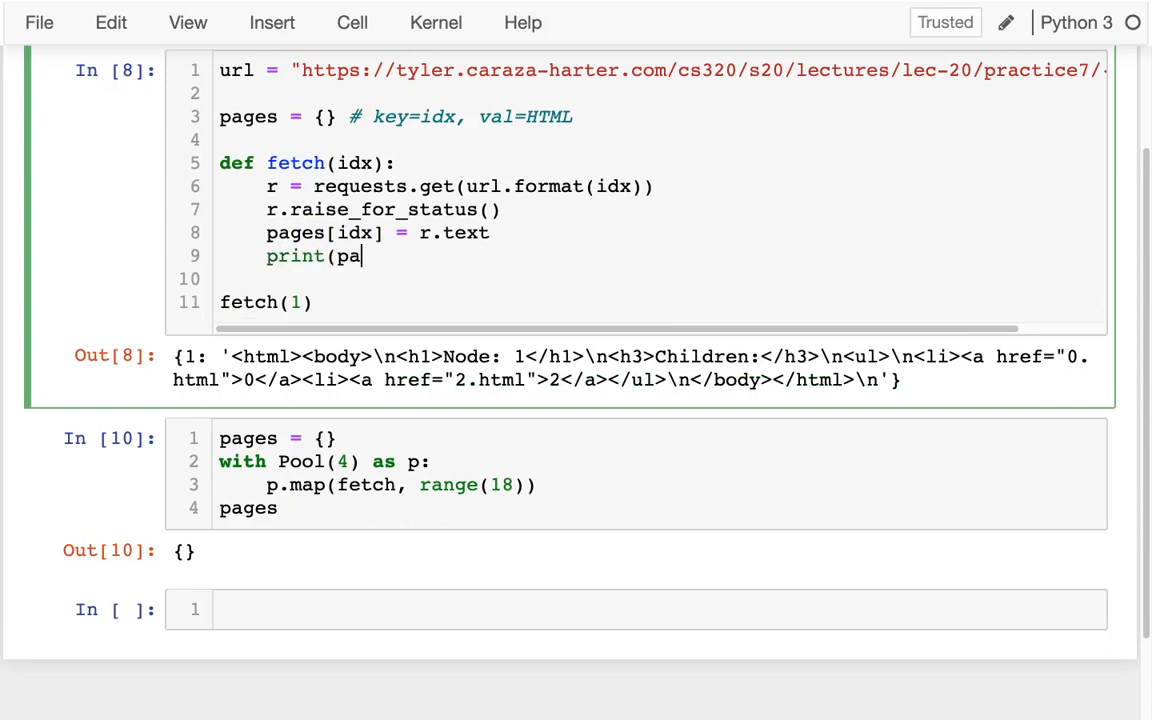
{"action": "type", "text": "ges)"}
{"action": "key", "text": "Left"}
{"action": "type", "text": ".keys()"}
{"action": "double_click", "coordinate": [449, 232]}
{"action": "double_click", "coordinate": [352, 232]}
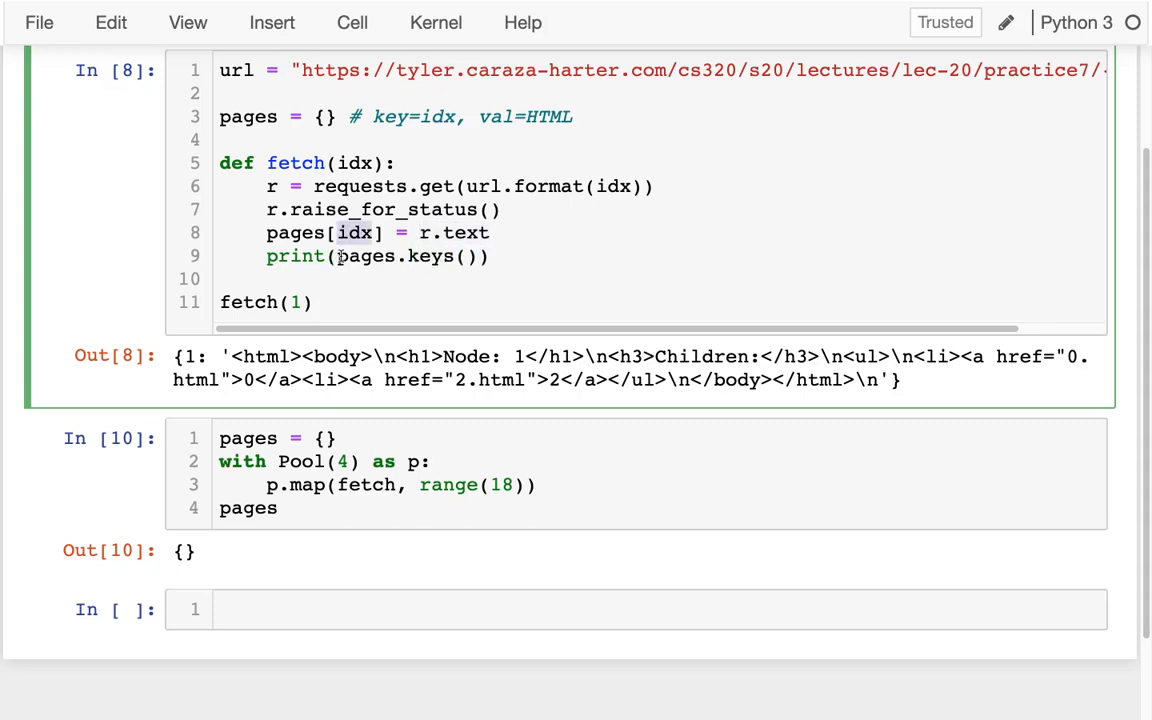
{"action": "left_click_drag", "start_coordinate": [337, 256], "coordinate": [473, 256]}
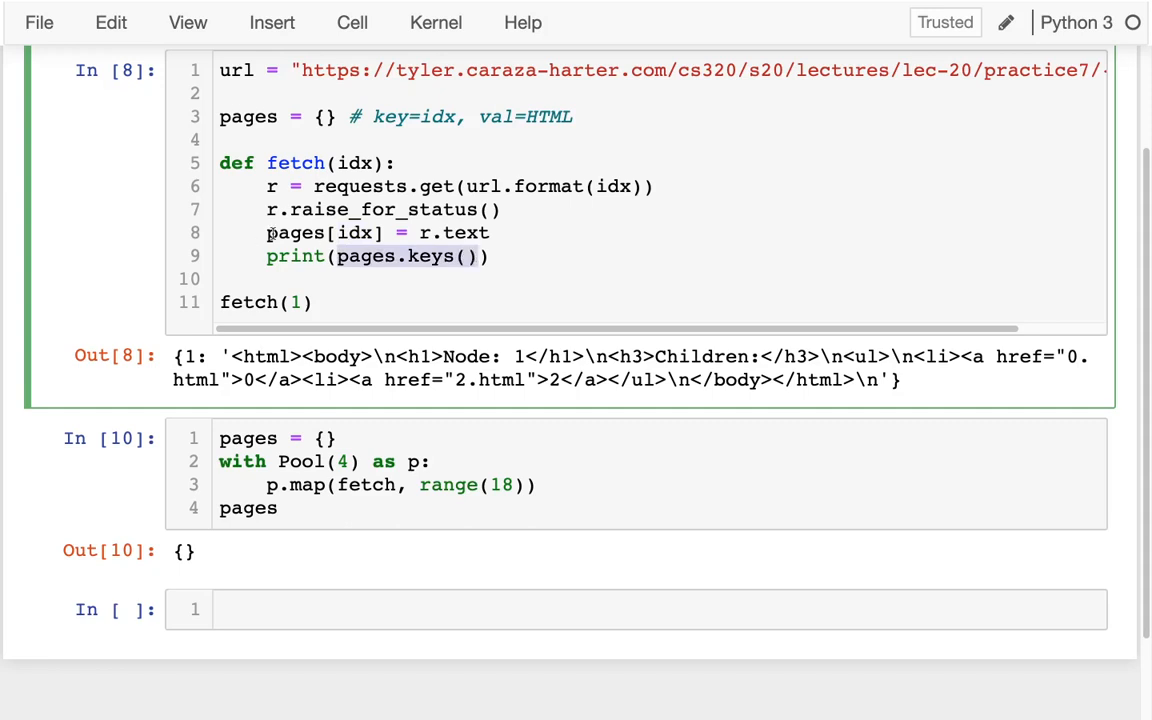
{"action": "left_click_drag", "start_coordinate": [267, 232], "coordinate": [385, 233]}
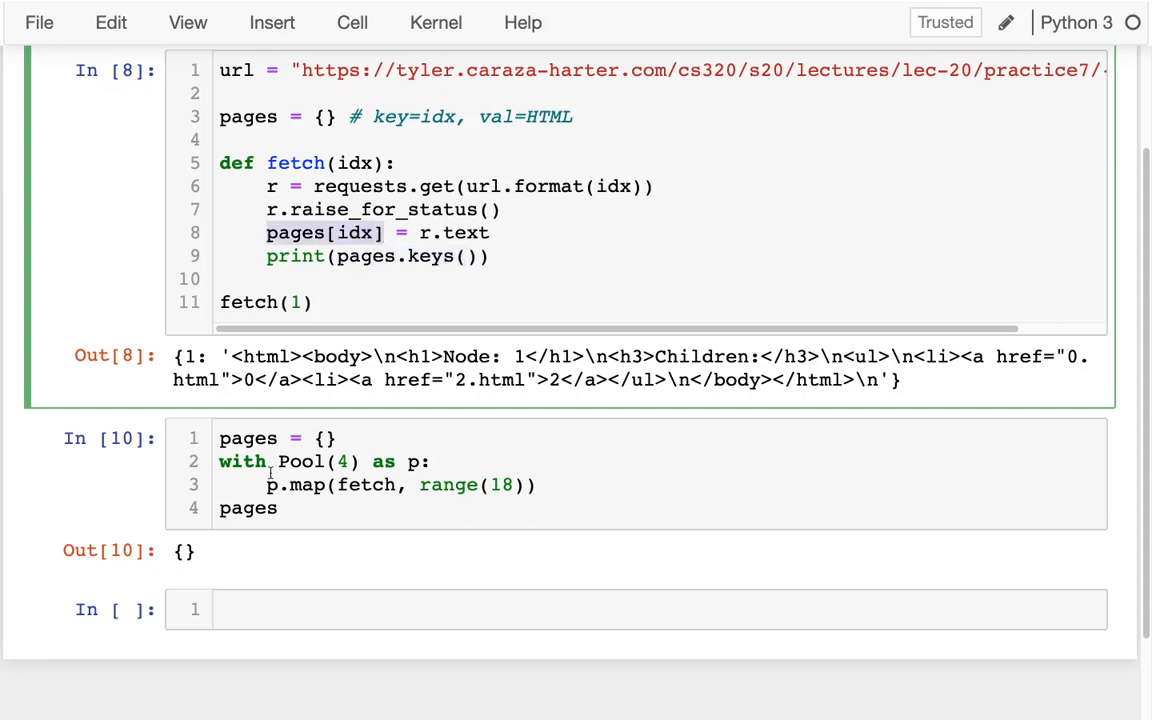
- Rerun the fetch cell and the Pool cell so each worker prints its own pages keys
{"action": "double_click", "coordinate": [248, 508]}
{"action": "left_click", "coordinate": [302, 508]}
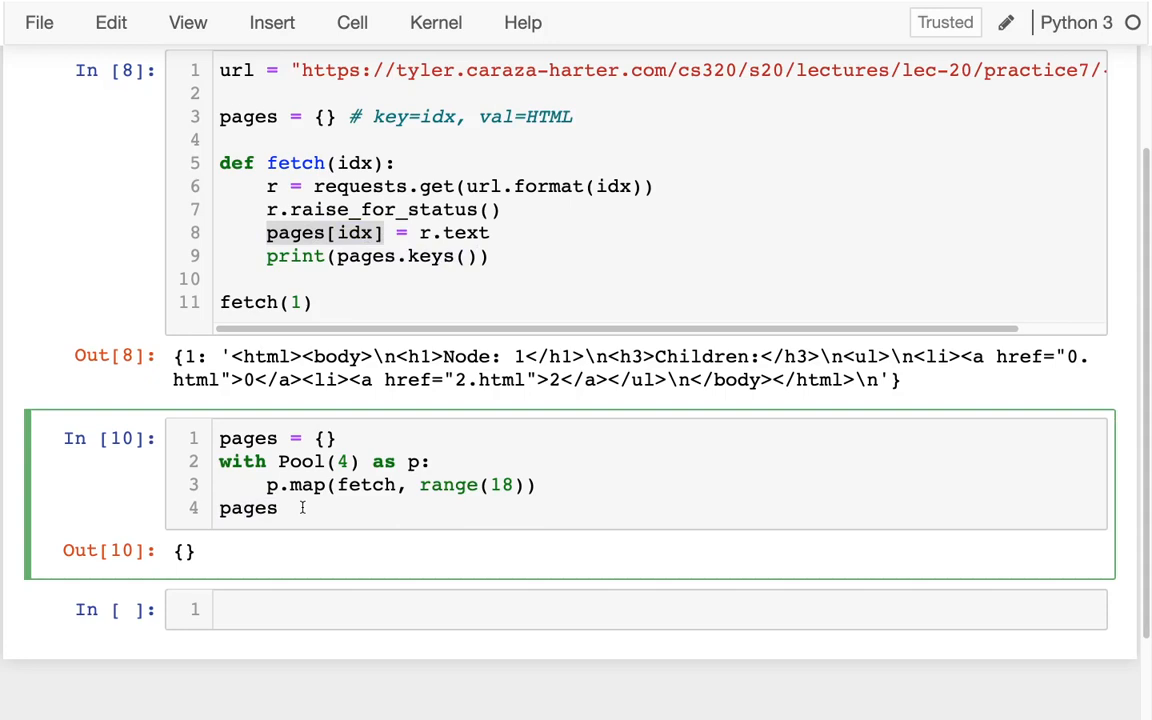
{"action": "key", "text": "ctrl+Return"}
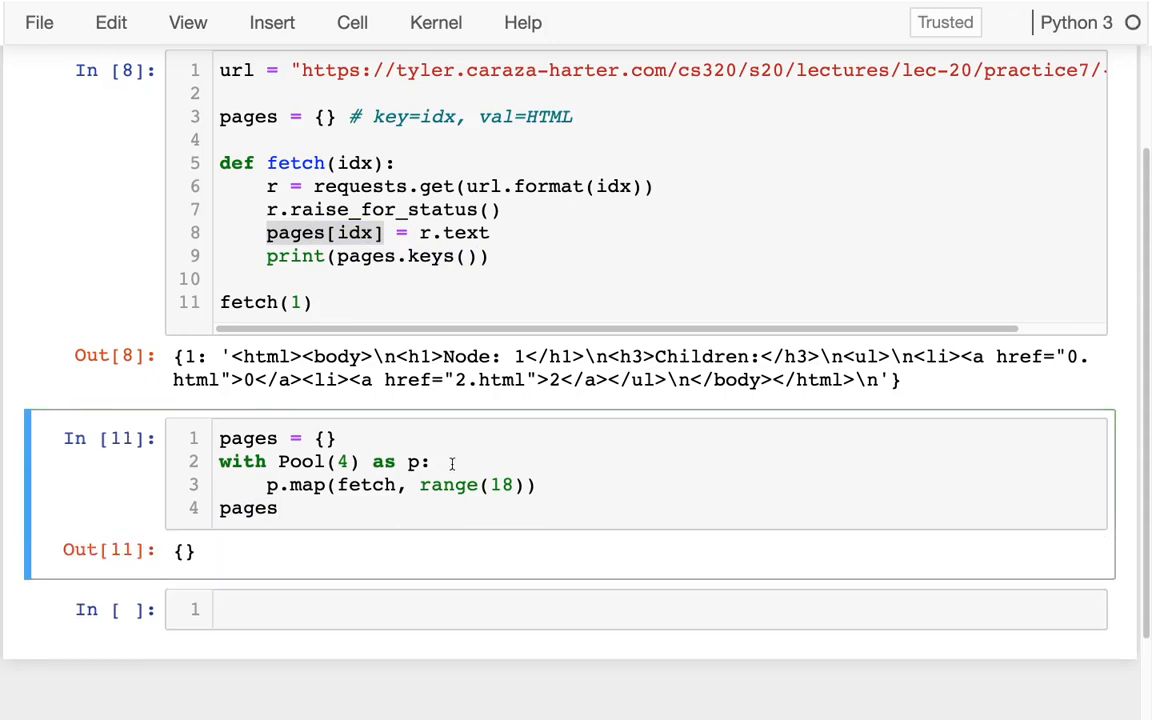
{"action": "left_click", "coordinate": [420, 256]}
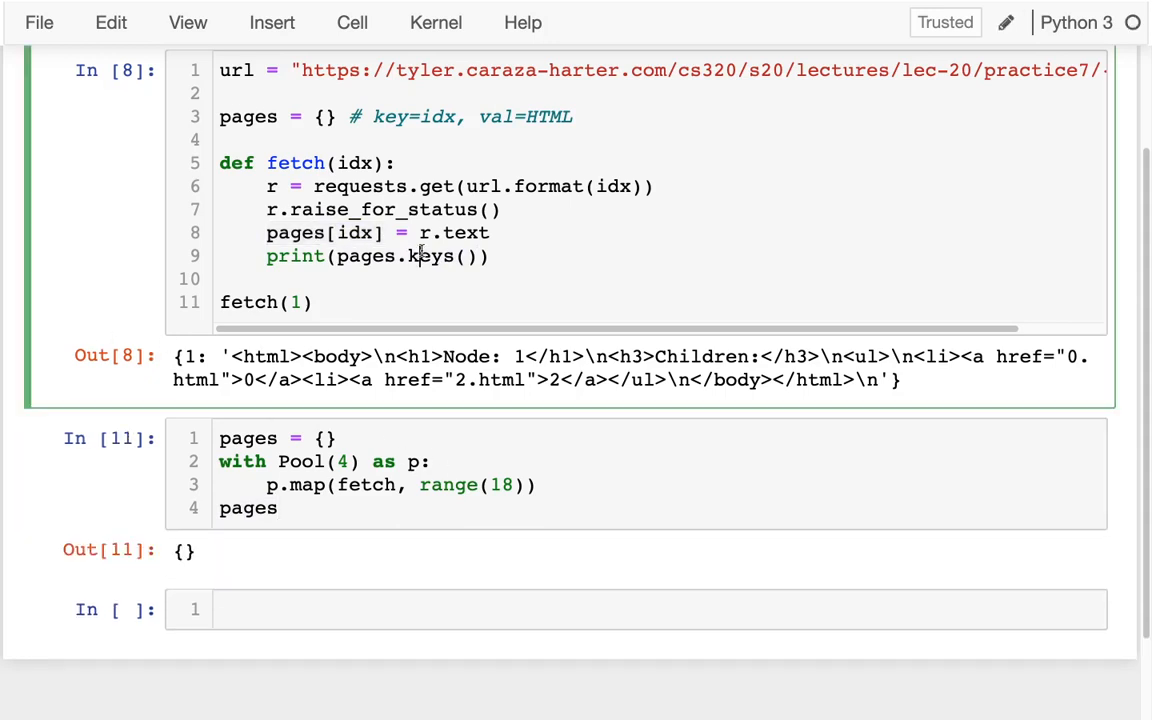
{"action": "key", "text": "shift+Return"}
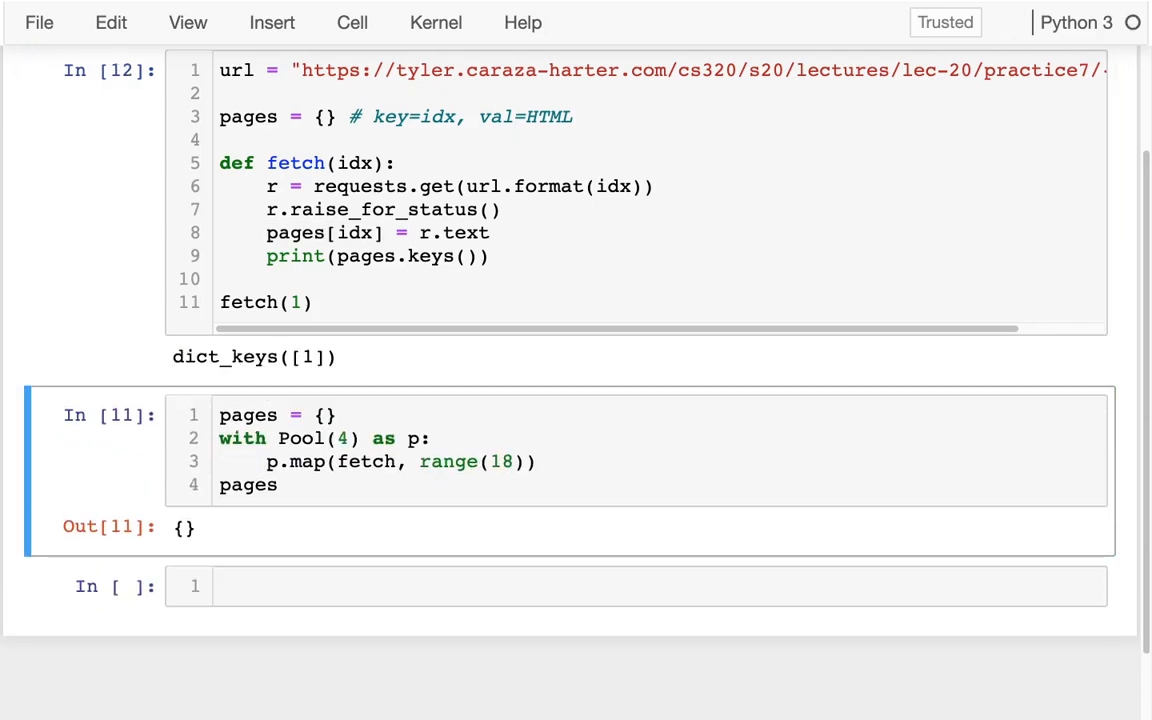
{"action": "key", "text": "ctrl+Return"}
{"action": "scroll", "coordinate": [492, 310], "scroll_direction": "down", "scroll_amount": 5}
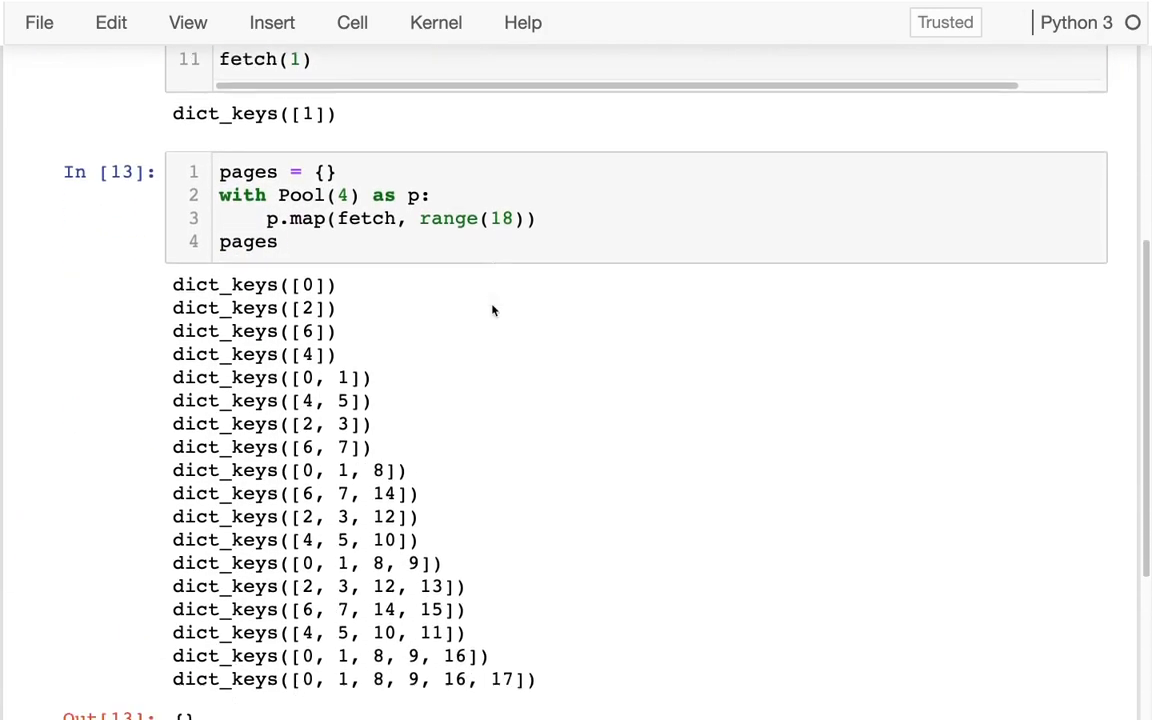
{"action": "scroll", "coordinate": [492, 310], "scroll_direction": "down", "scroll_amount": 3}
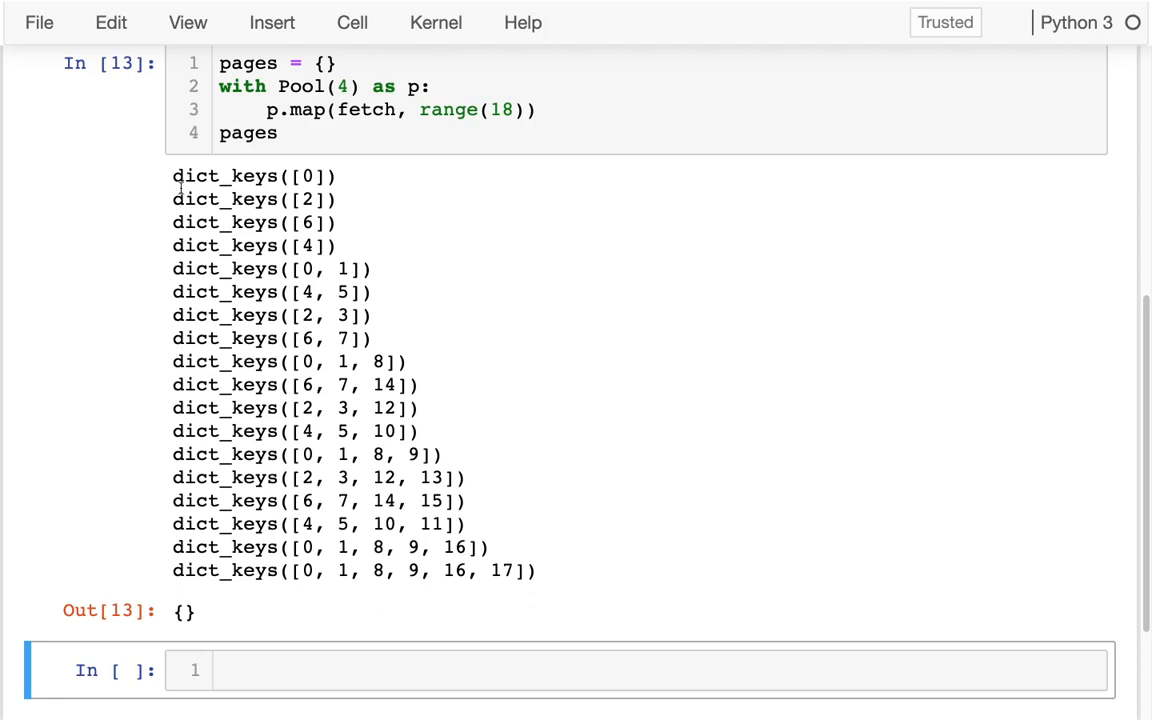
- Highlight the per-worker dict_keys output and the empty {} result against the print line
{"action": "mouse_move", "coordinate": [172, 168]}
{"action": "left_mouse_down"}
{"action": "mouse_move", "coordinate": [300, 238]}
{"action": "mouse_move", "coordinate": [535, 566]}
{"action": "left_mouse_up"}
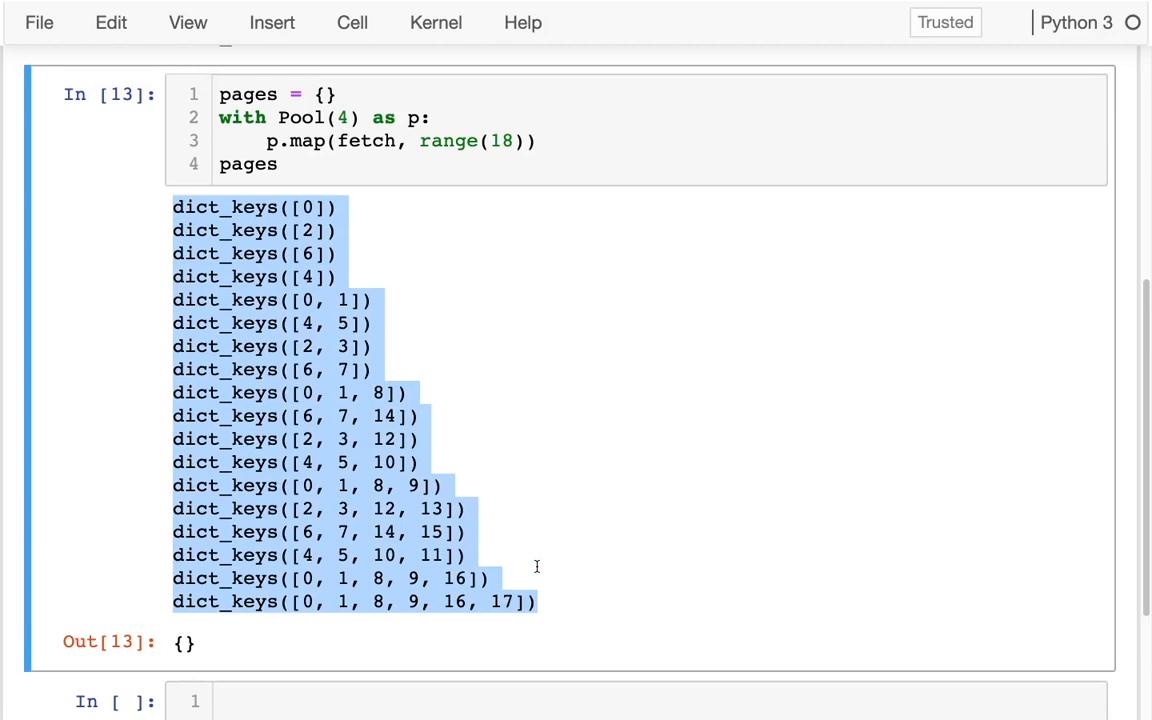
{"action": "left_click", "coordinate": [210, 655]}
{"action": "double_click", "coordinate": [186, 642]}
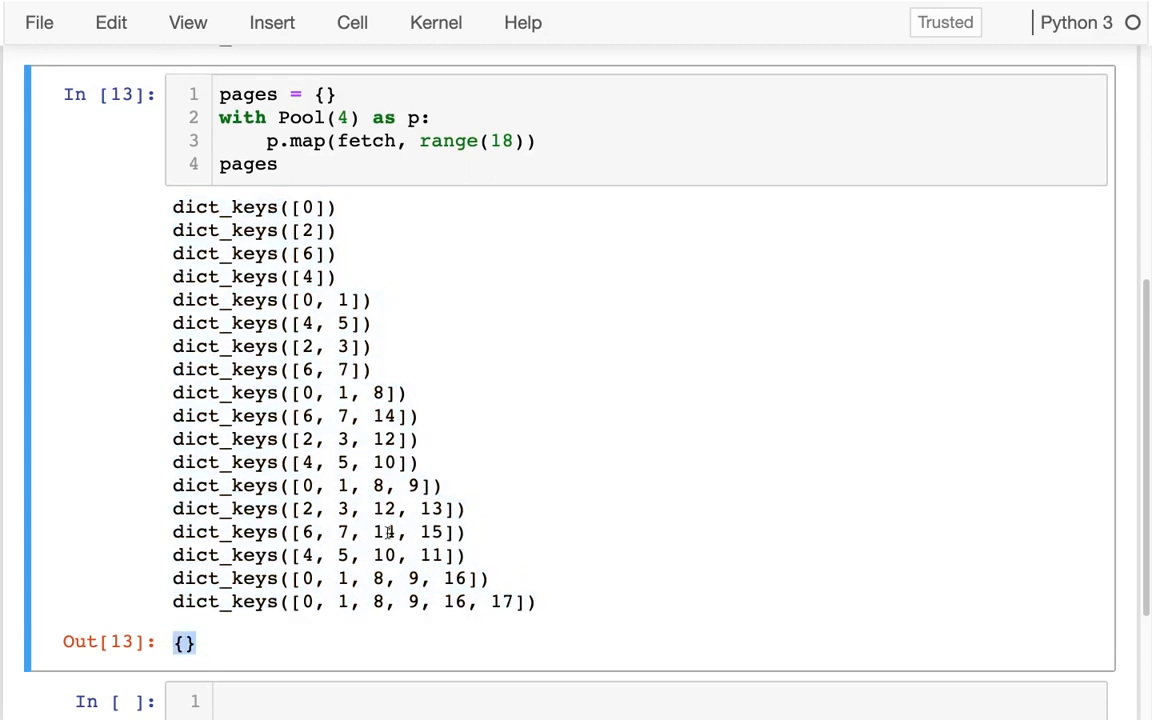
{"action": "scroll", "coordinate": [549, 528], "scroll_direction": "up", "scroll_amount": 3}
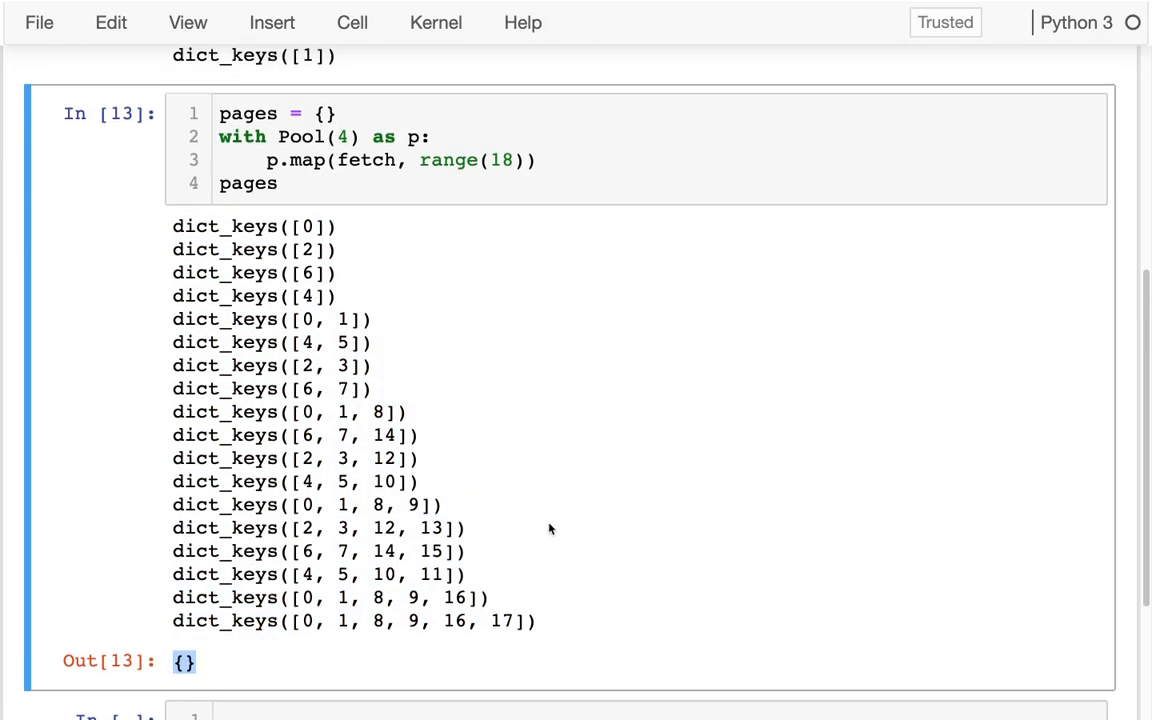
{"action": "scroll", "coordinate": [549, 528], "scroll_direction": "up", "scroll_amount": 3}
{"action": "scroll", "coordinate": [549, 528], "scroll_direction": "up", "scroll_amount": 2}
{"action": "scroll", "coordinate": [549, 528], "scroll_direction": "up", "scroll_amount": 1}
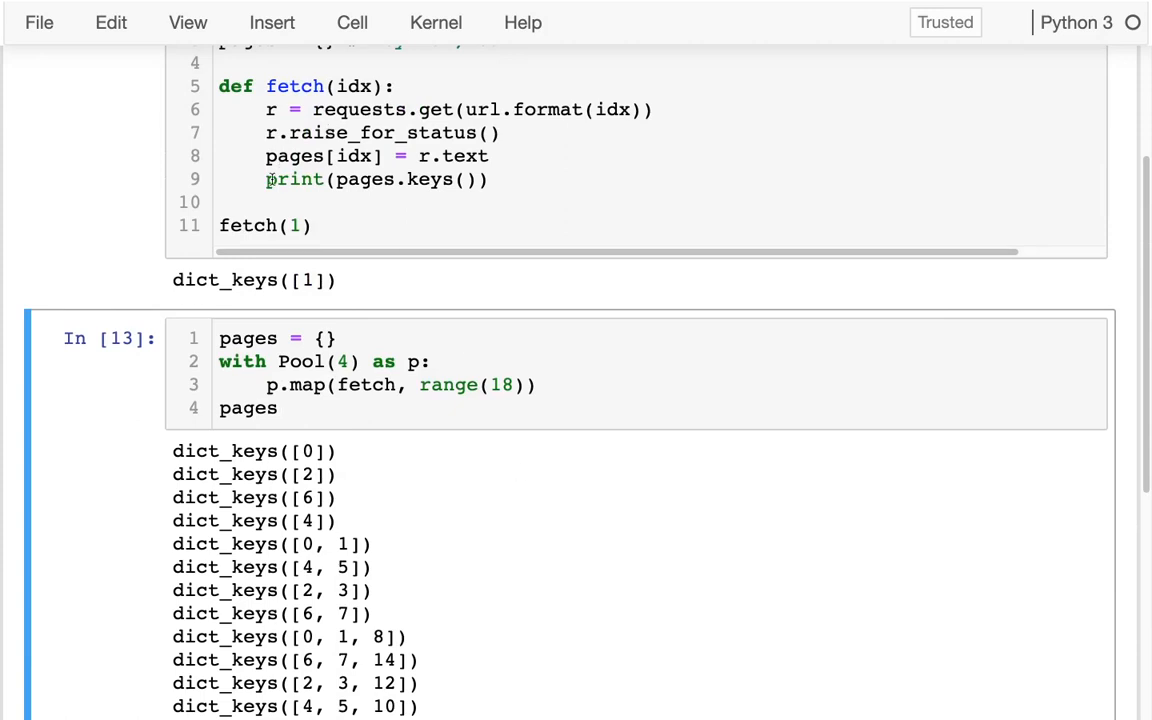
{"action": "left_click_drag", "start_coordinate": [264, 179], "coordinate": [506, 175]}
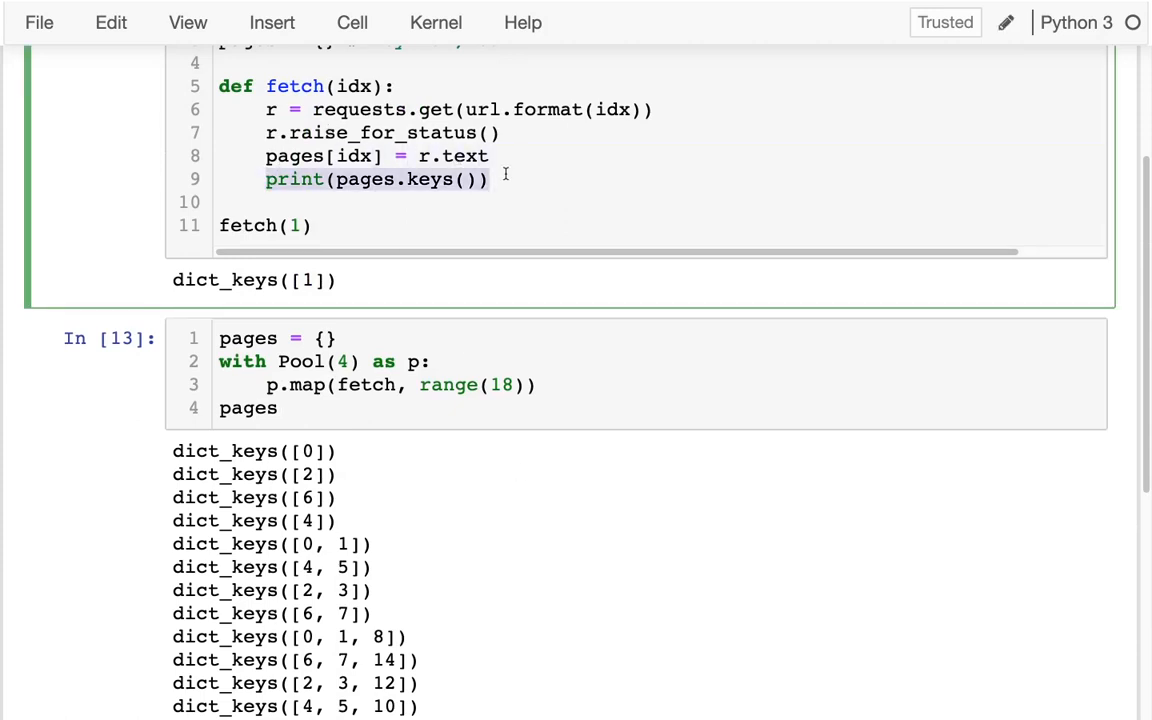
{"action": "scroll", "coordinate": [506, 175], "scroll_direction": "up", "scroll_amount": 2}
{"action": "scroll", "coordinate": [506, 175], "scroll_direction": "up", "scroll_amount": 2}
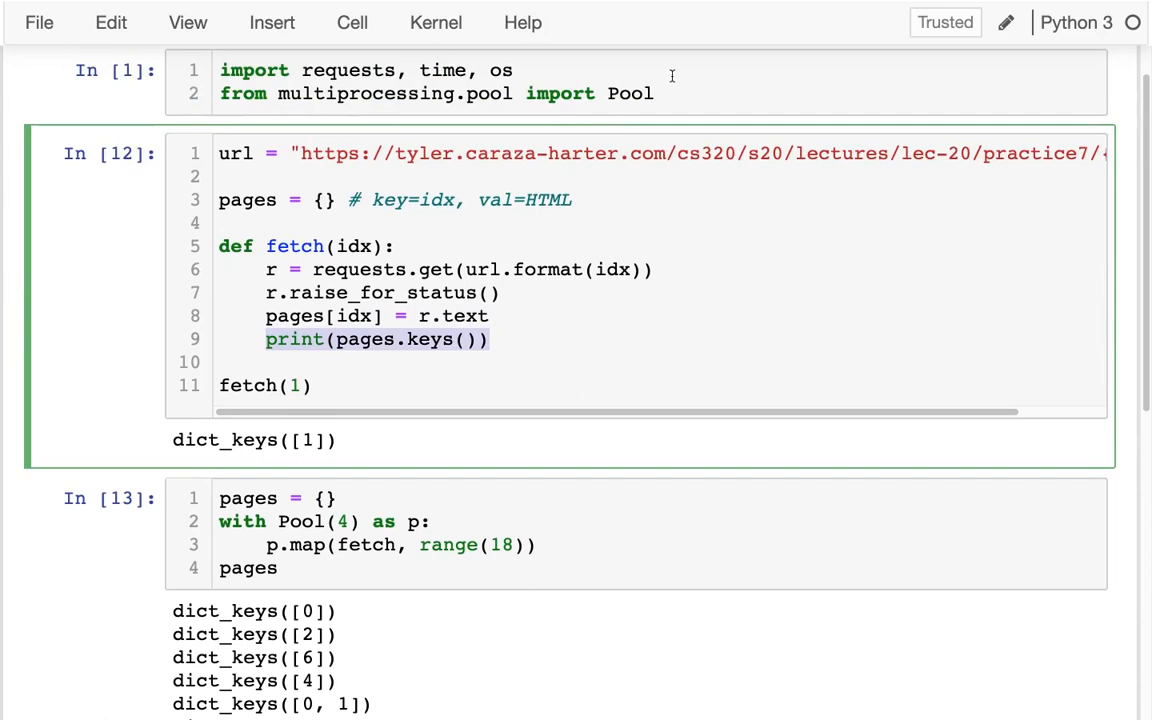
- Add a cell below the imports running os.getpid() with a 'get process ID' comment; it outputs 17304
{"action": "left_click", "coordinate": [618, 80]}
{"action": "double_click", "coordinate": [452, 64]}
{"action": "left_click", "coordinate": [700, 91]}
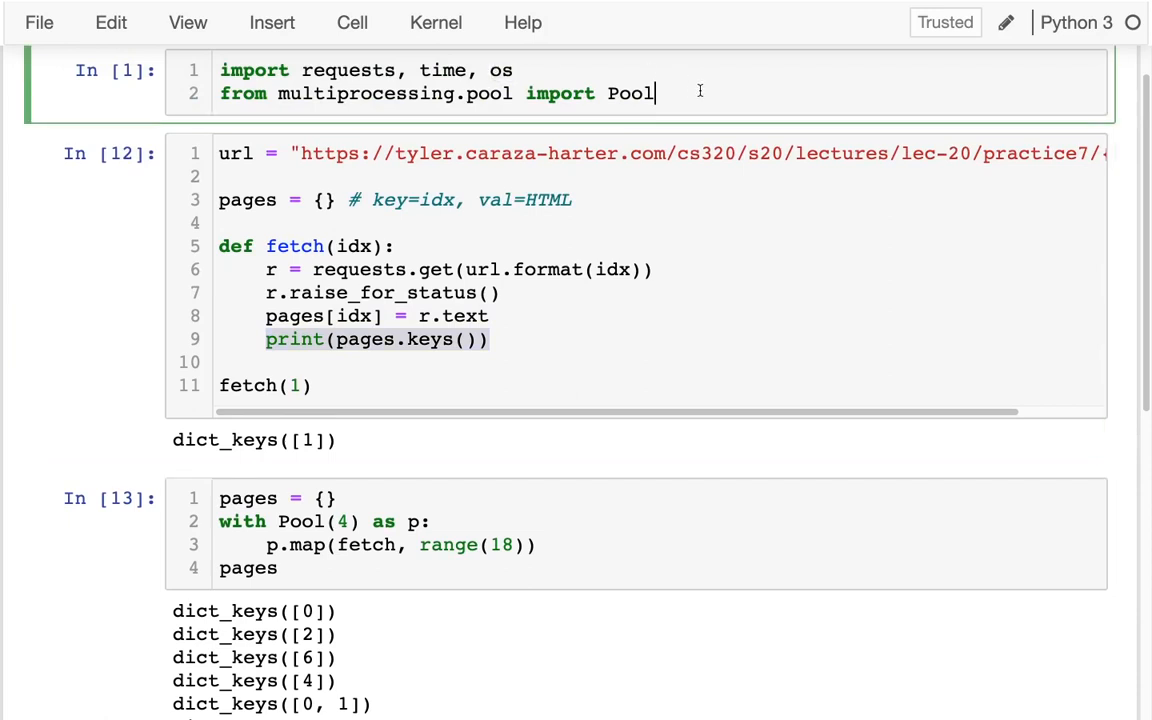
{"action": "key", "text": "alt+Return"}
{"action": "type", "text": "os."}
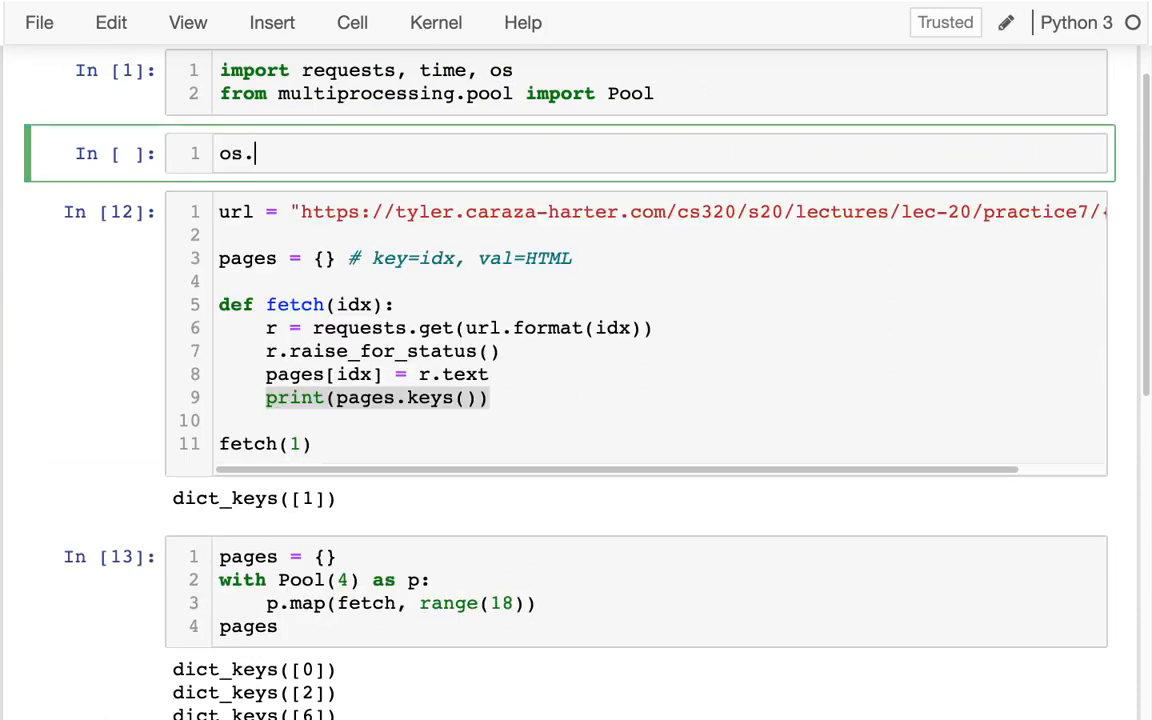
{"action": "type", "text": "getpid()"}
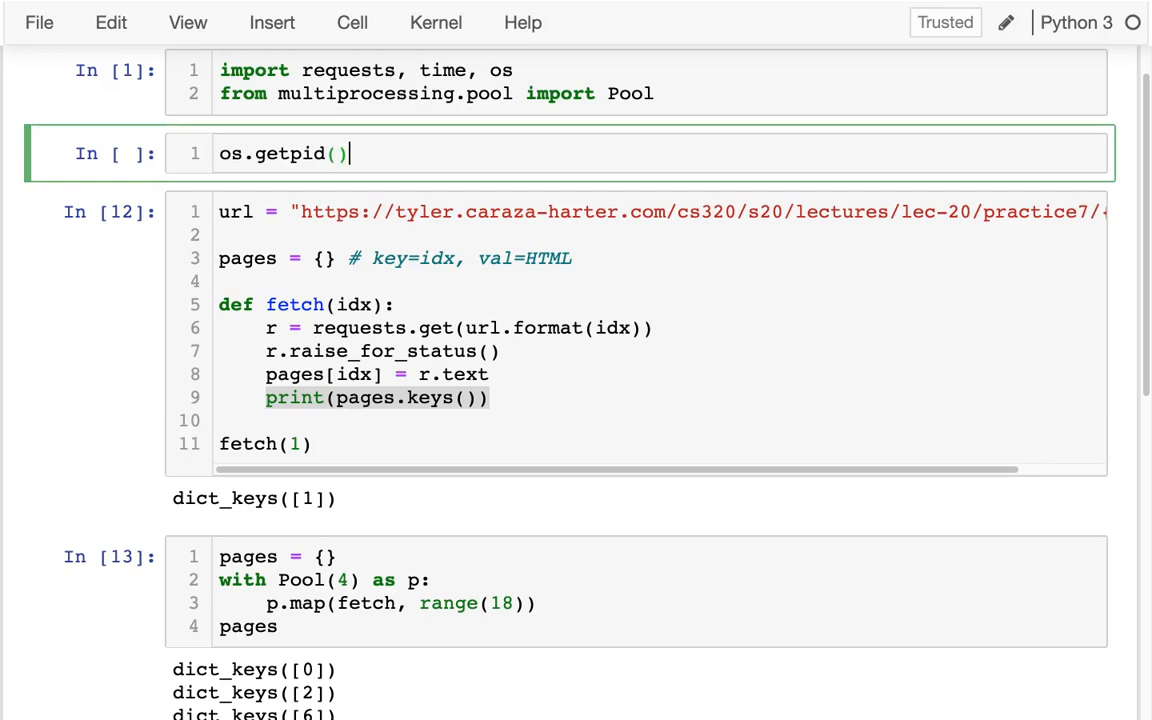
{"action": "type", "text": " # get proc"}
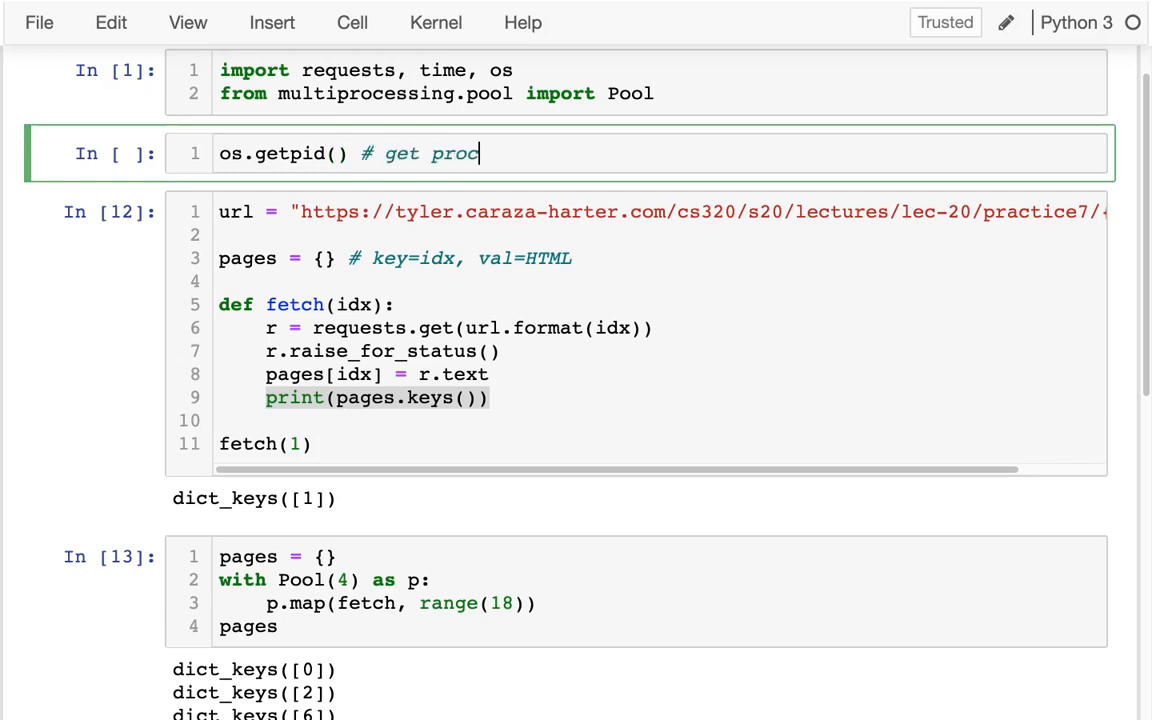
{"action": "type", "text": "ess ID"}
{"action": "key", "text": "shift+Return"}
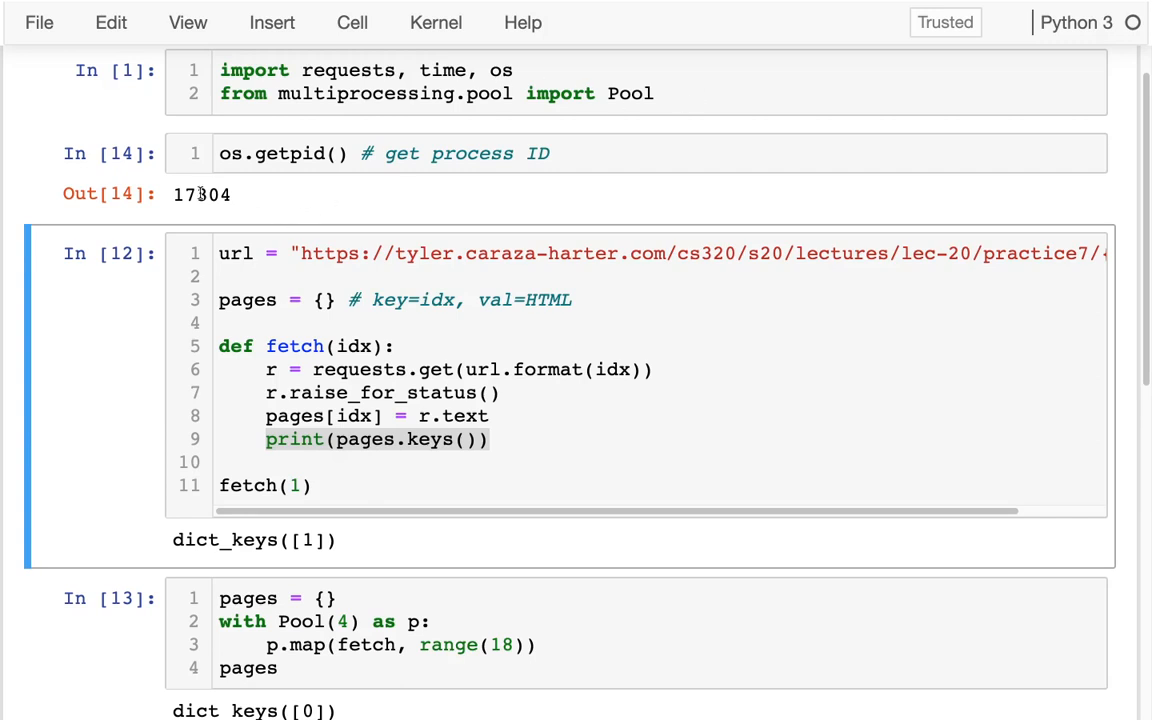
{"action": "double_click", "coordinate": [200, 194]}
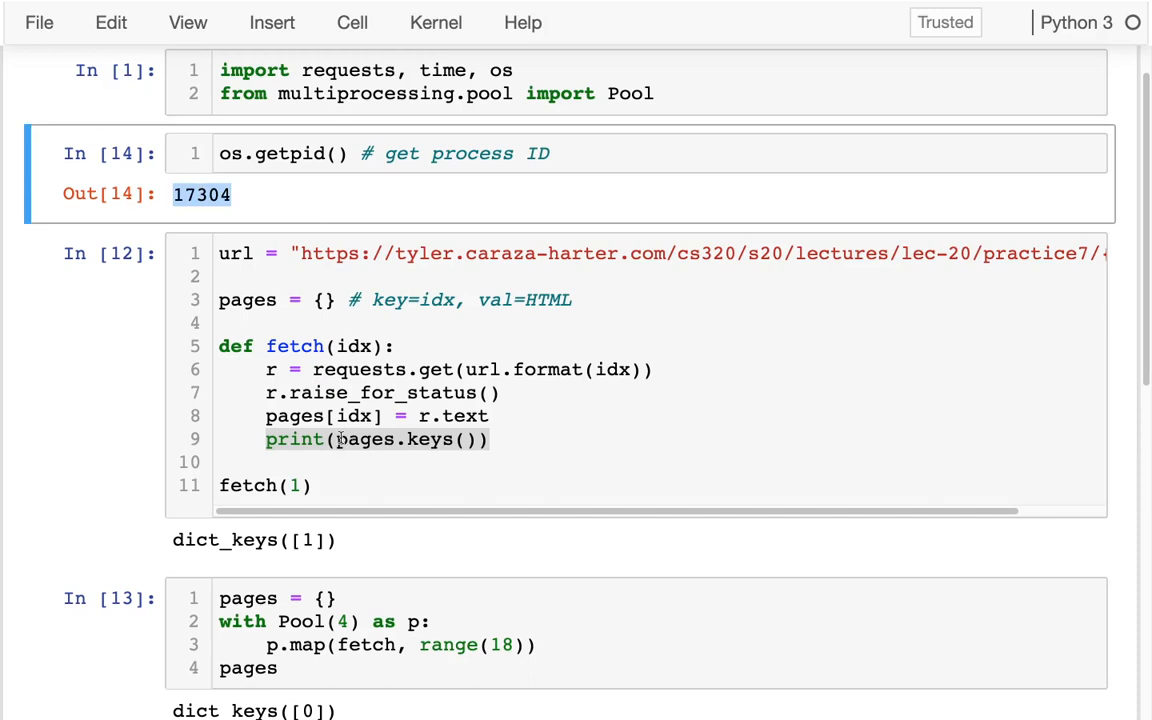
- Make fetch's print show os.getpid() alongside pages.keys(), copying the call from the PID cell
{"action": "left_click", "coordinate": [315, 395]}
{"action": "scroll", "coordinate": [315, 395], "scroll_direction": "down", "scroll_amount": 2}
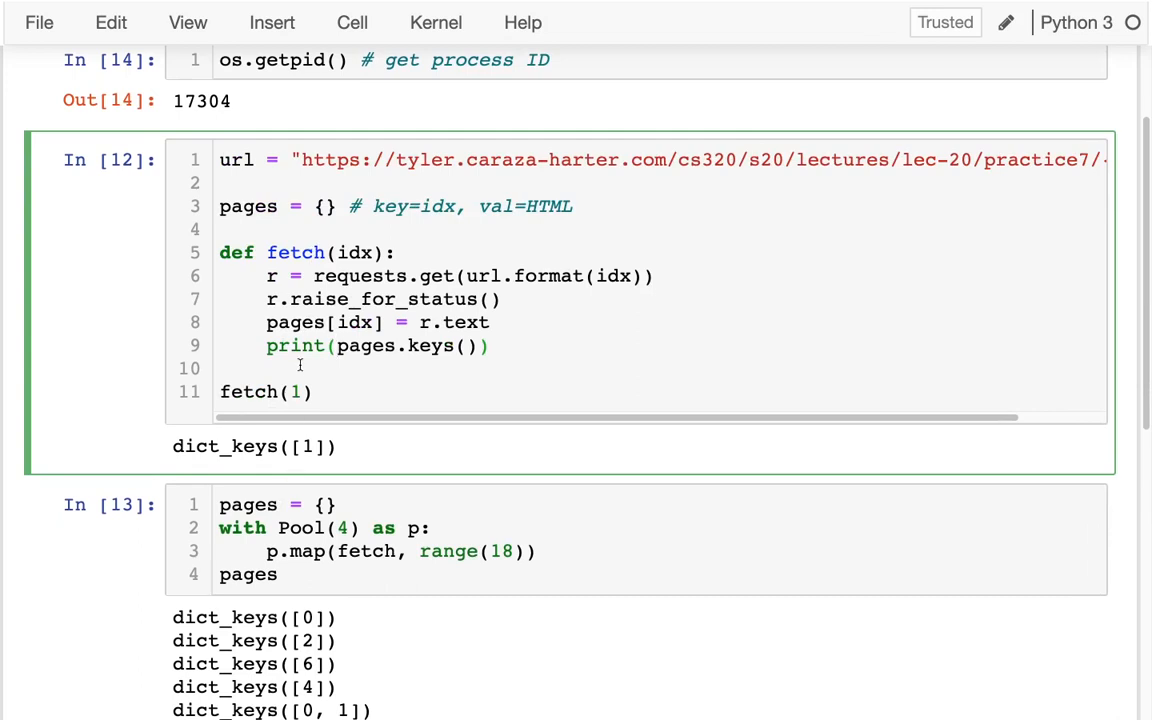
{"action": "scroll", "coordinate": [300, 366], "scroll_direction": "up", "scroll_amount": 1}
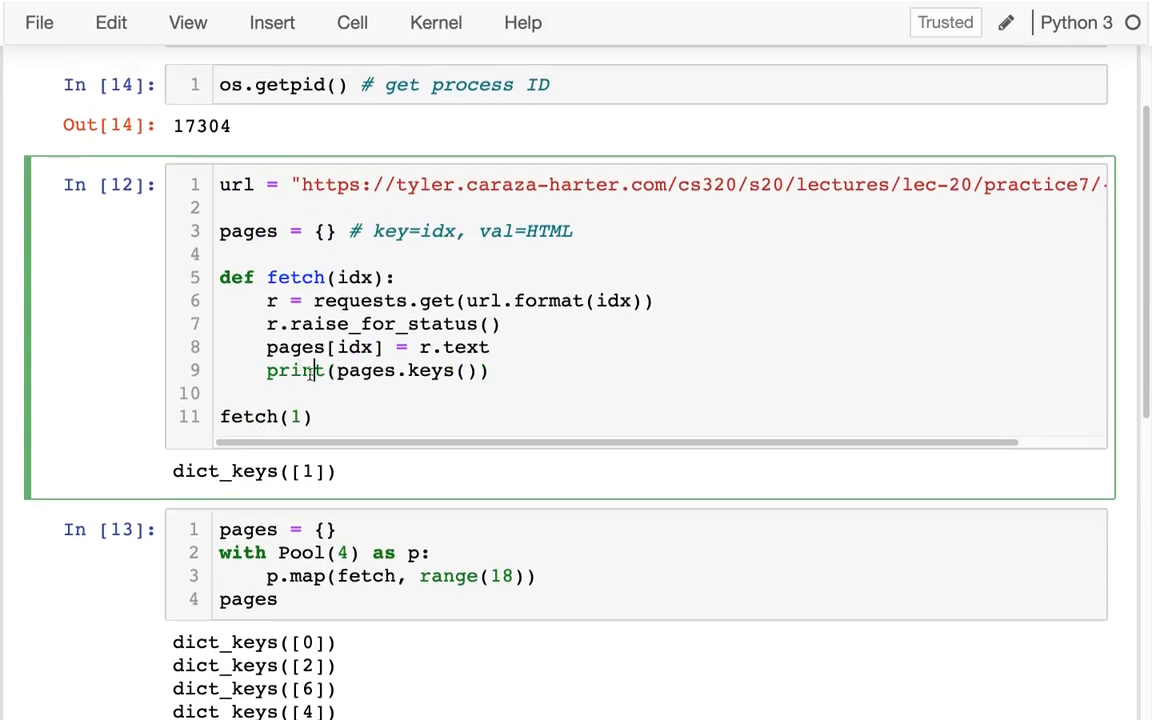
{"action": "double_click", "coordinate": [296, 370]}
{"action": "left_click", "coordinate": [337, 370]}
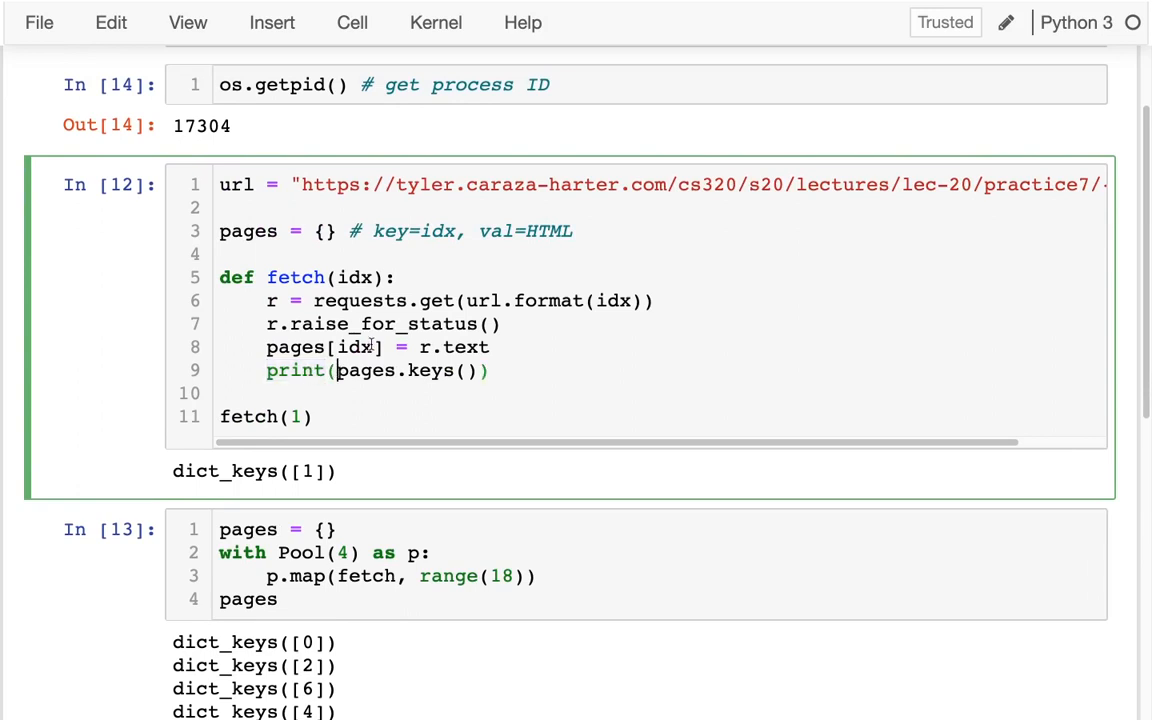
{"action": "left_click_drag", "start_coordinate": [347, 85], "coordinate": [211, 90]}
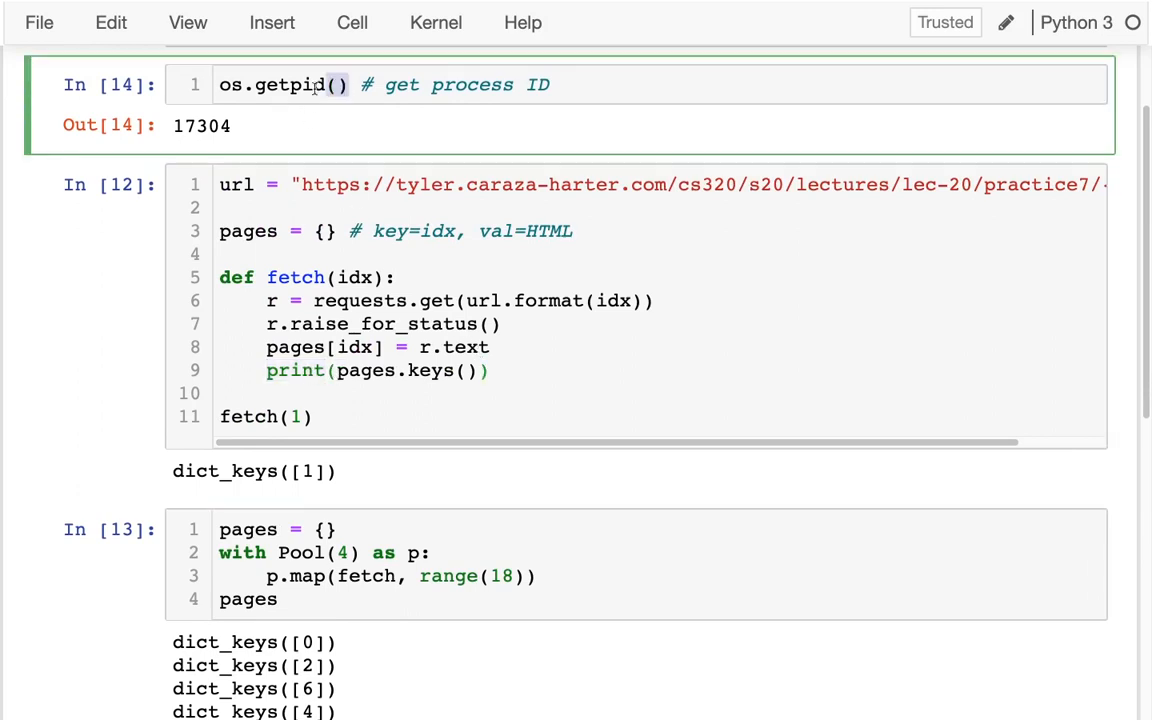
{"action": "key", "text": "ctrl+c"}
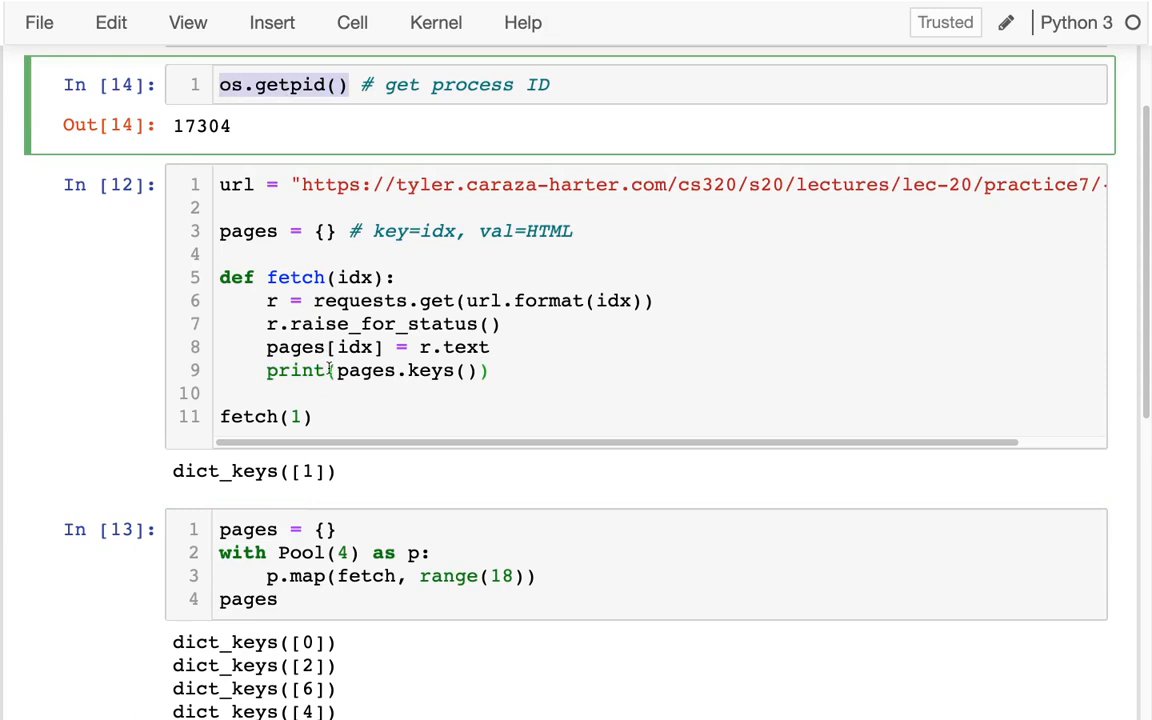
{"action": "left_click", "coordinate": [333, 371]}
{"action": "key", "text": "ctrl+v"}
{"action": "type", "text": ","}
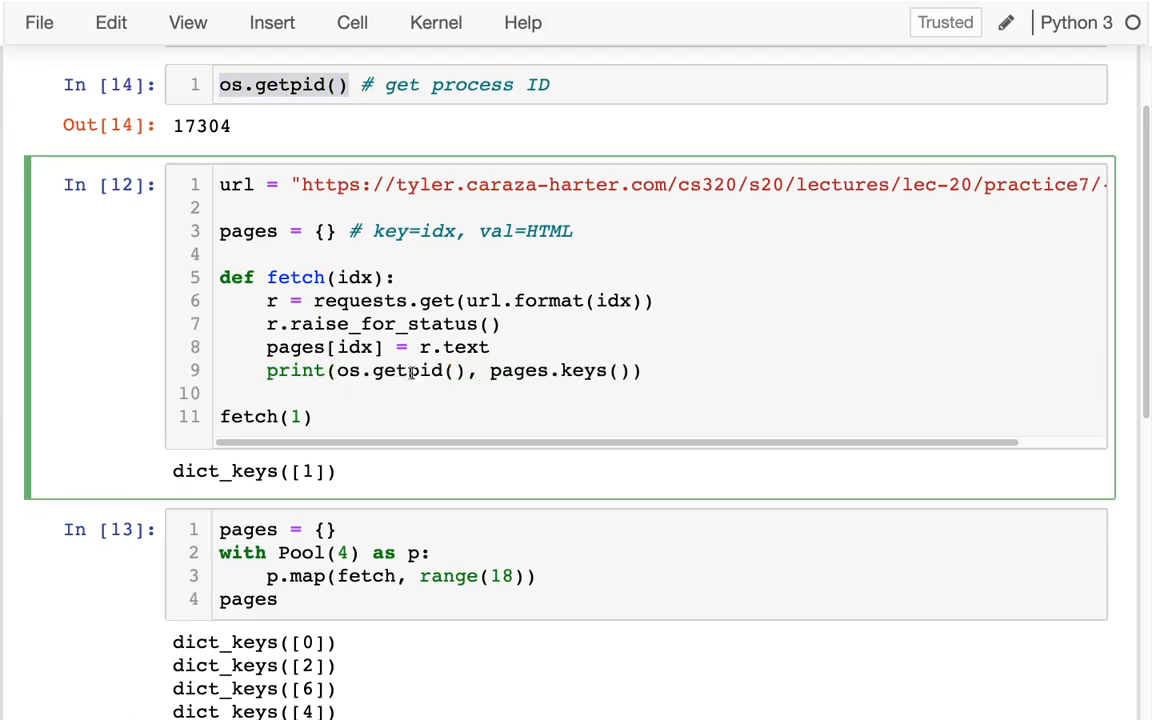
{"action": "left_click_drag", "start_coordinate": [491, 371], "coordinate": [640, 371]}
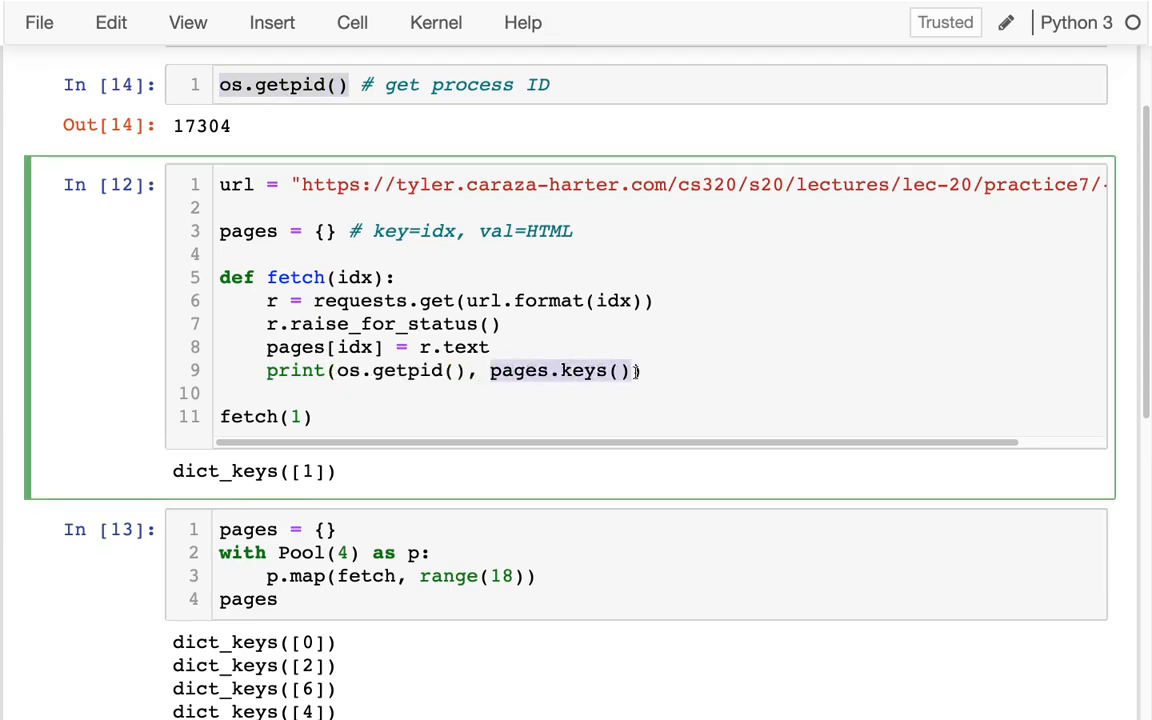
{"action": "left_click", "coordinate": [658, 371]}
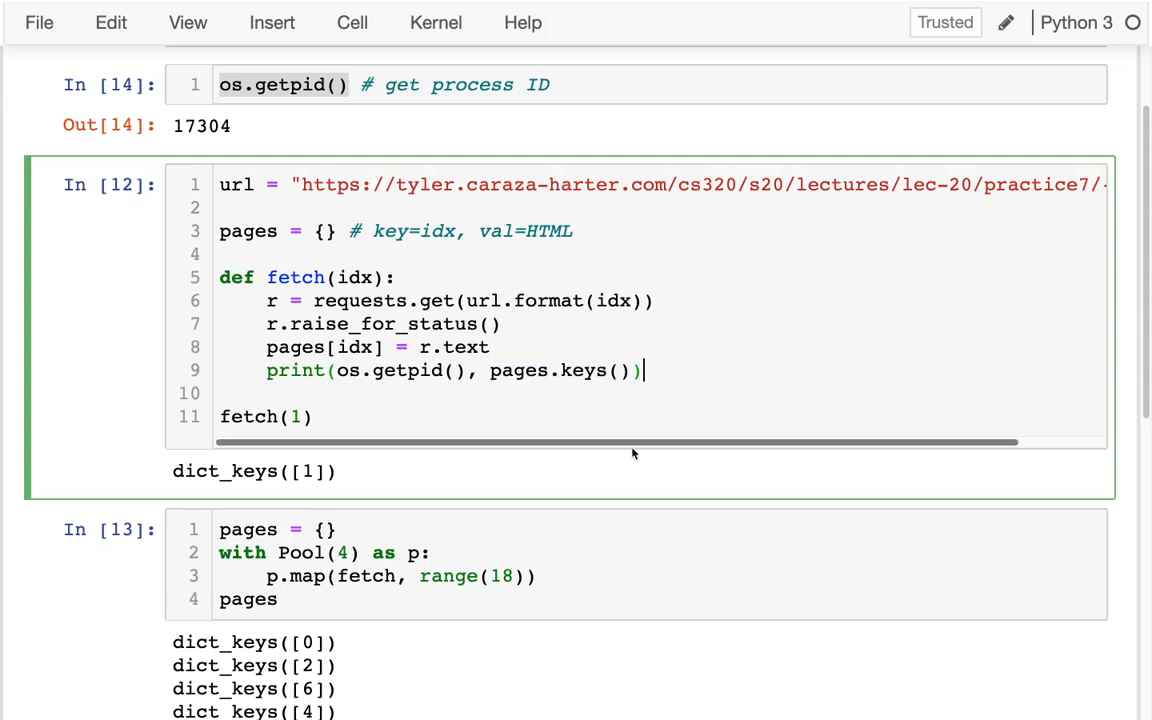
{"action": "scroll", "coordinate": [633, 453], "scroll_direction": "down", "scroll_amount": 2}
{"action": "left_click_drag", "start_coordinate": [466, 294], "coordinate": [338, 294]}
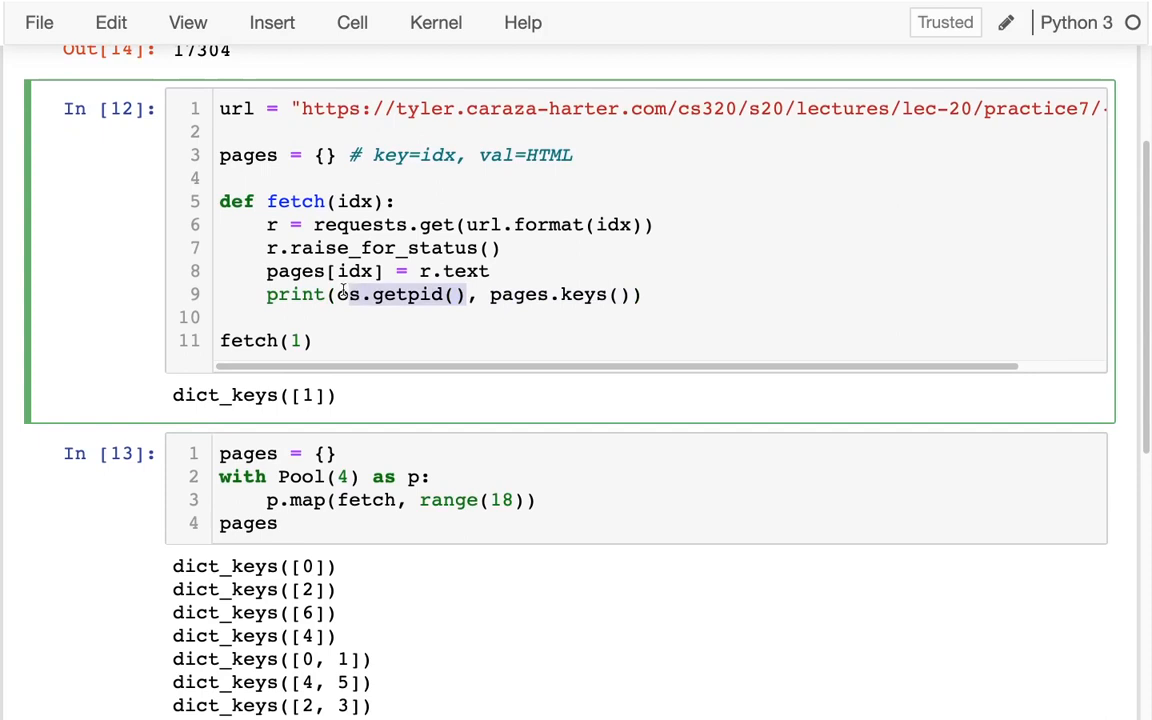
{"action": "scroll", "coordinate": [371, 405], "scroll_direction": "down", "scroll_amount": 2}
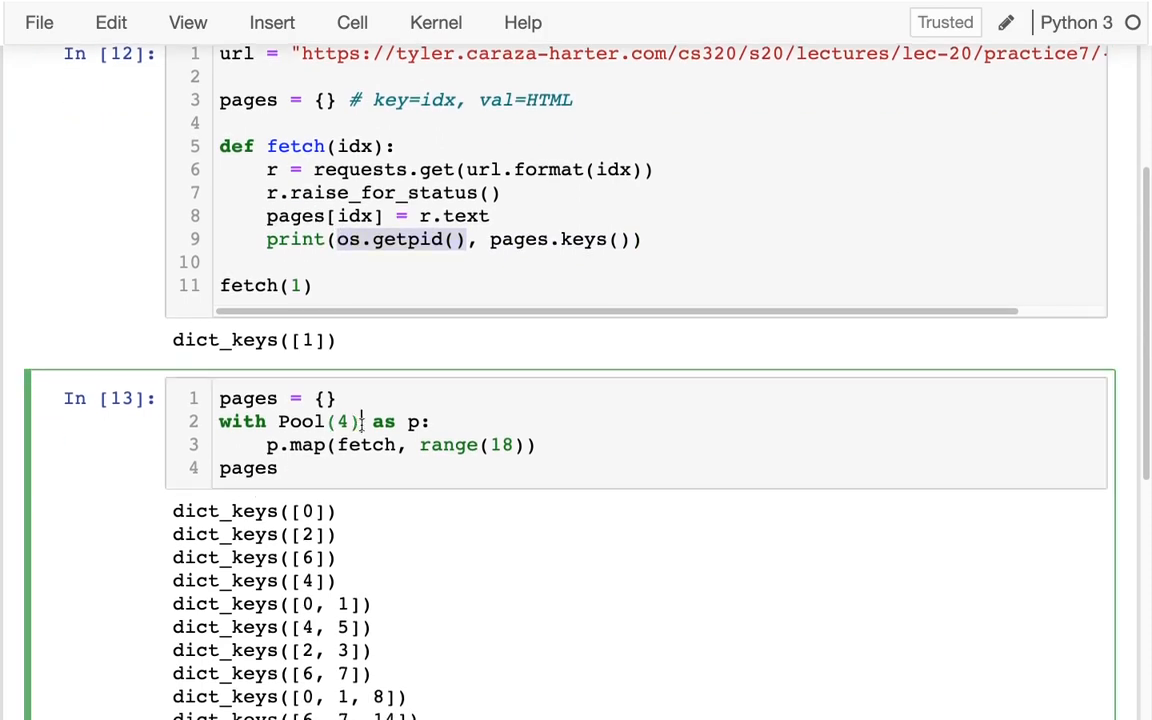
- End the Pool cell with os.getpid(), pages so the main process id shows with pages
{"action": "left_click_drag", "start_coordinate": [358, 421], "coordinate": [278, 421]}
{"action": "left_click", "coordinate": [220, 470]}
{"action": "type", "text": "os.getpid(),"}
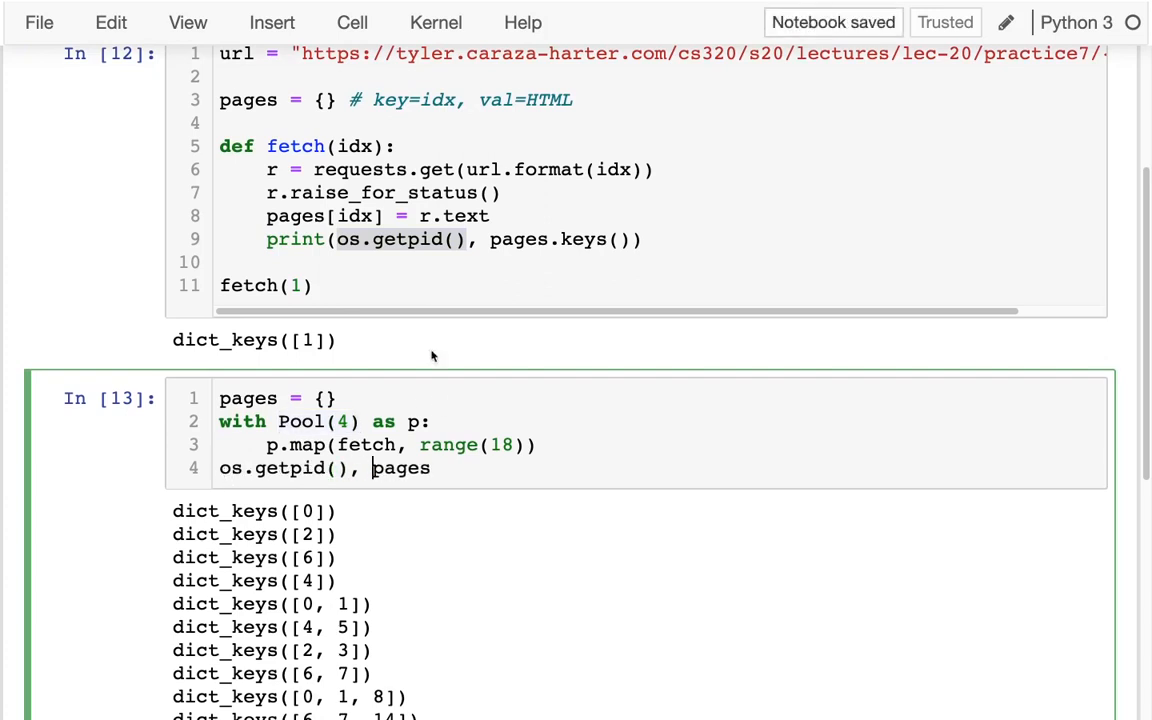
{"action": "left_click", "coordinate": [424, 285]}
- Rerun fetch and the Pool cell; compare worker ids 17506, 17508, 17509 with main id 17304
{"action": "key", "text": "shift+Return"}
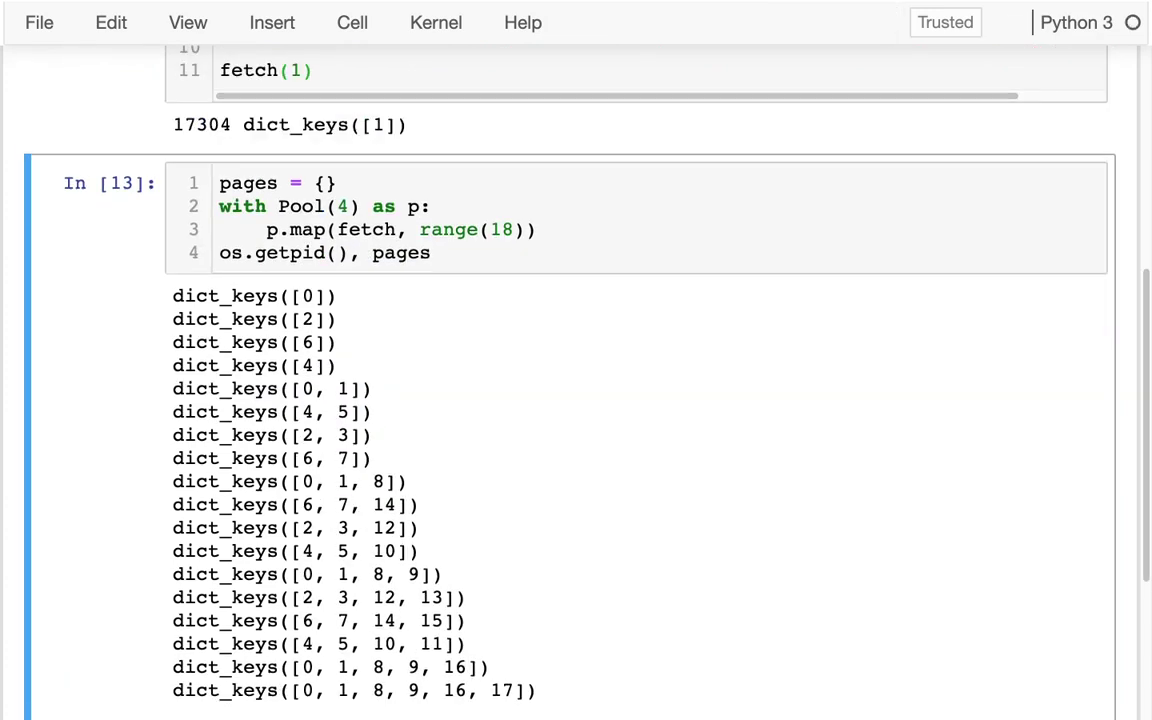
{"action": "key", "text": "shift+Return"}
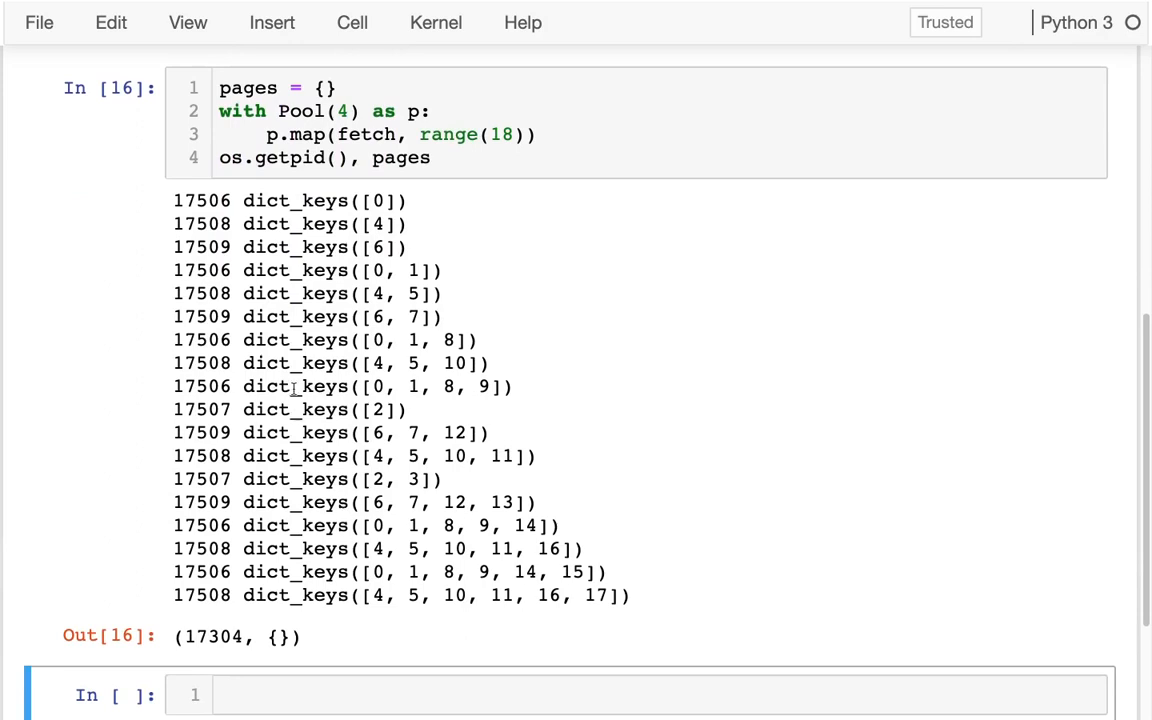
{"action": "double_click", "coordinate": [213, 636]}
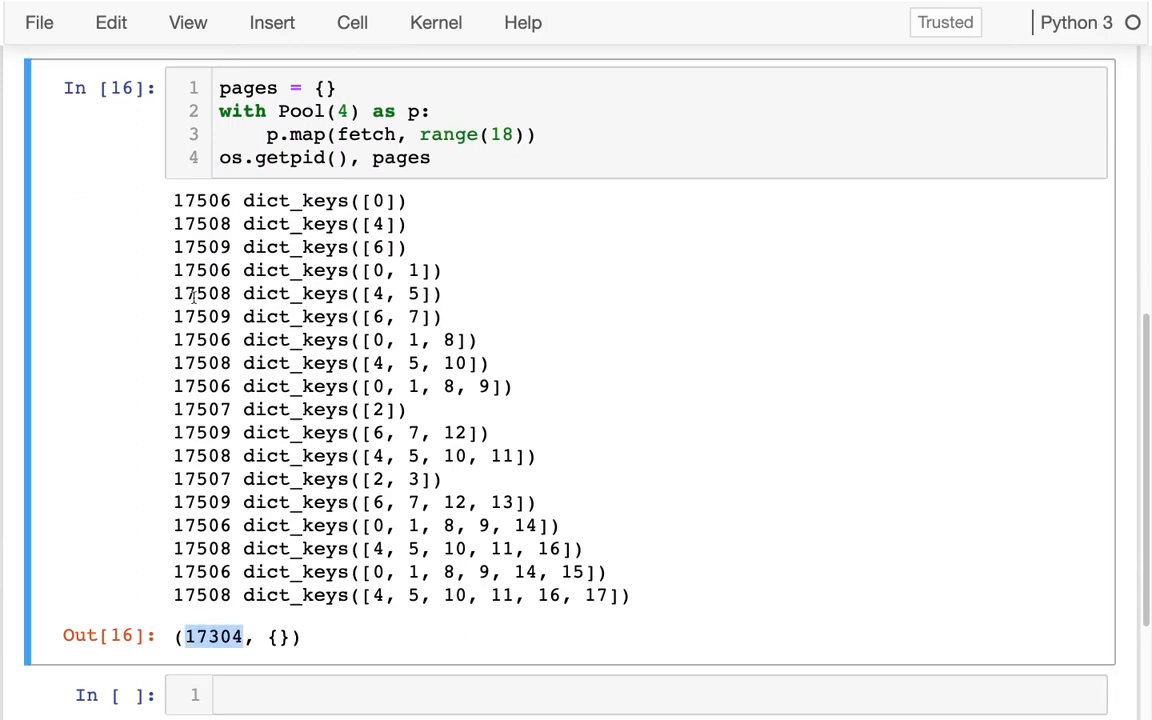
{"action": "double_click", "coordinate": [203, 200]}
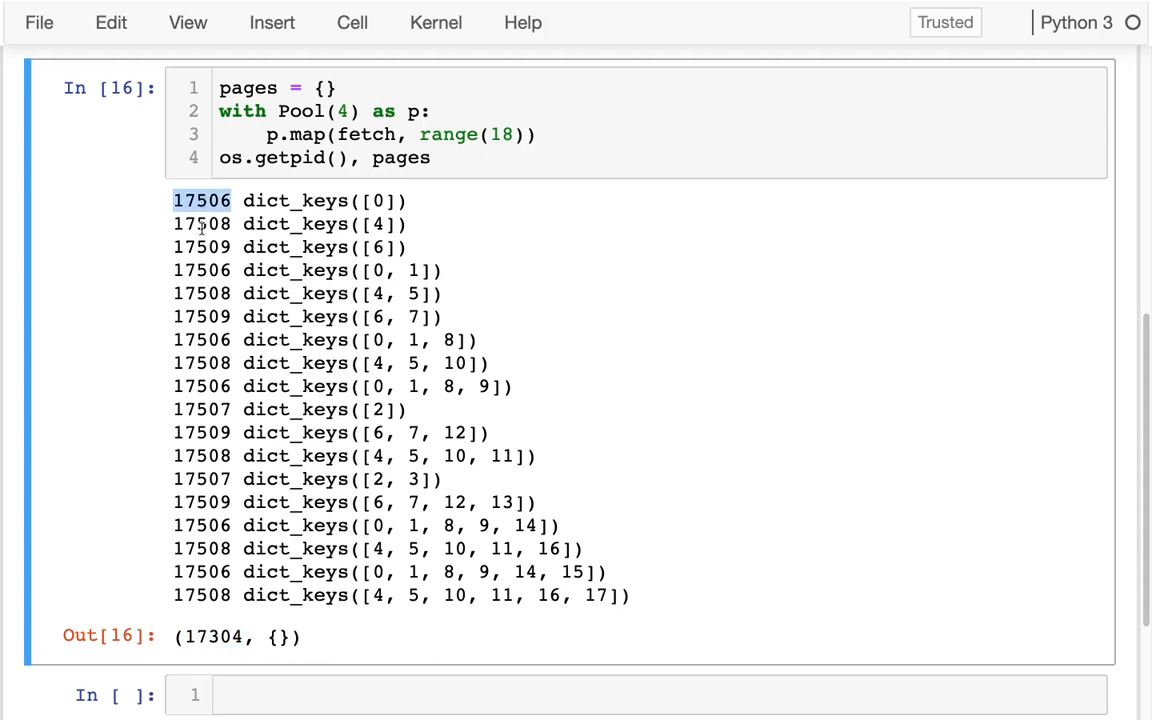
{"action": "double_click", "coordinate": [202, 224]}
{"action": "double_click", "coordinate": [201, 247]}
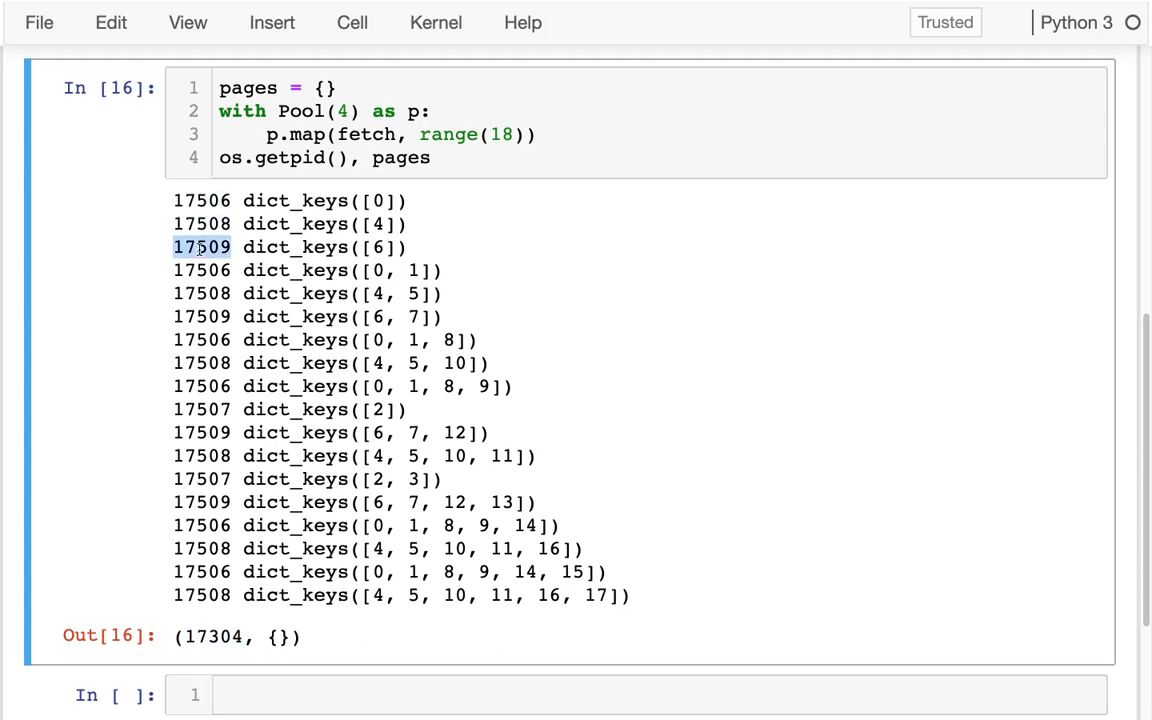
{"action": "double_click", "coordinate": [200, 270]}
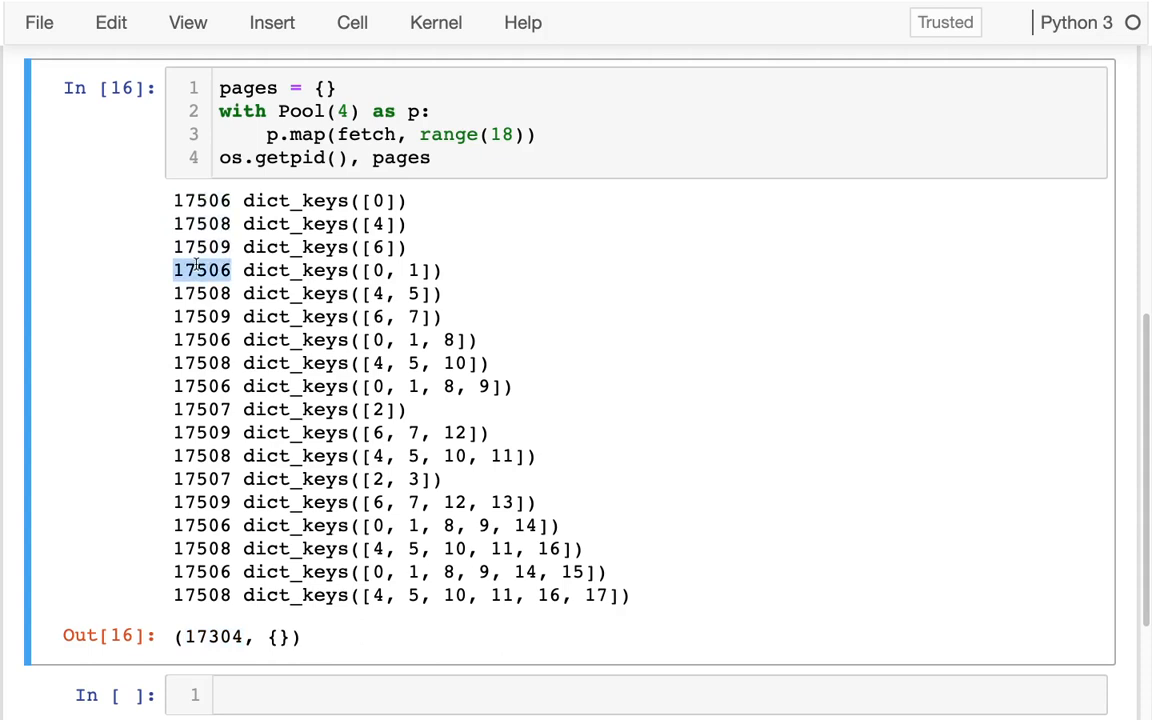
{"action": "double_click", "coordinate": [203, 200]}
{"action": "double_click", "coordinate": [197, 270]}
- Review range(18), repeated worker 17508 lines, the global pages dict, Pool(4) and pages[idx] in fetch
{"action": "double_click", "coordinate": [500, 134]}
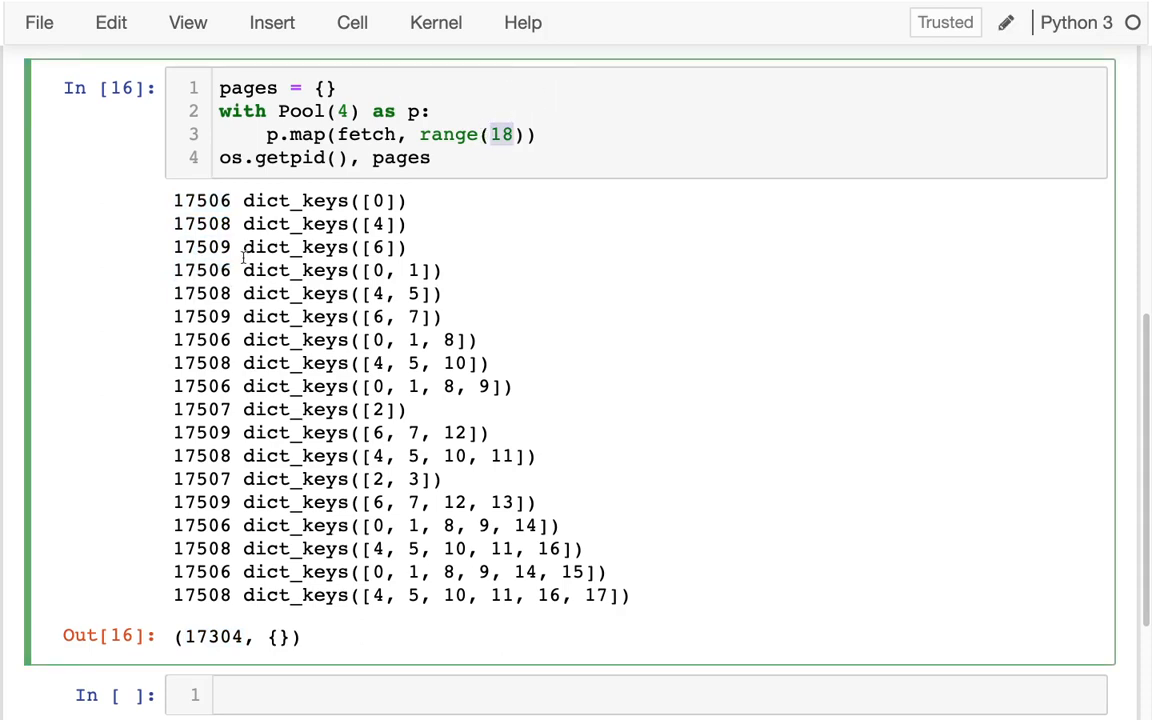
{"action": "double_click", "coordinate": [203, 293]}
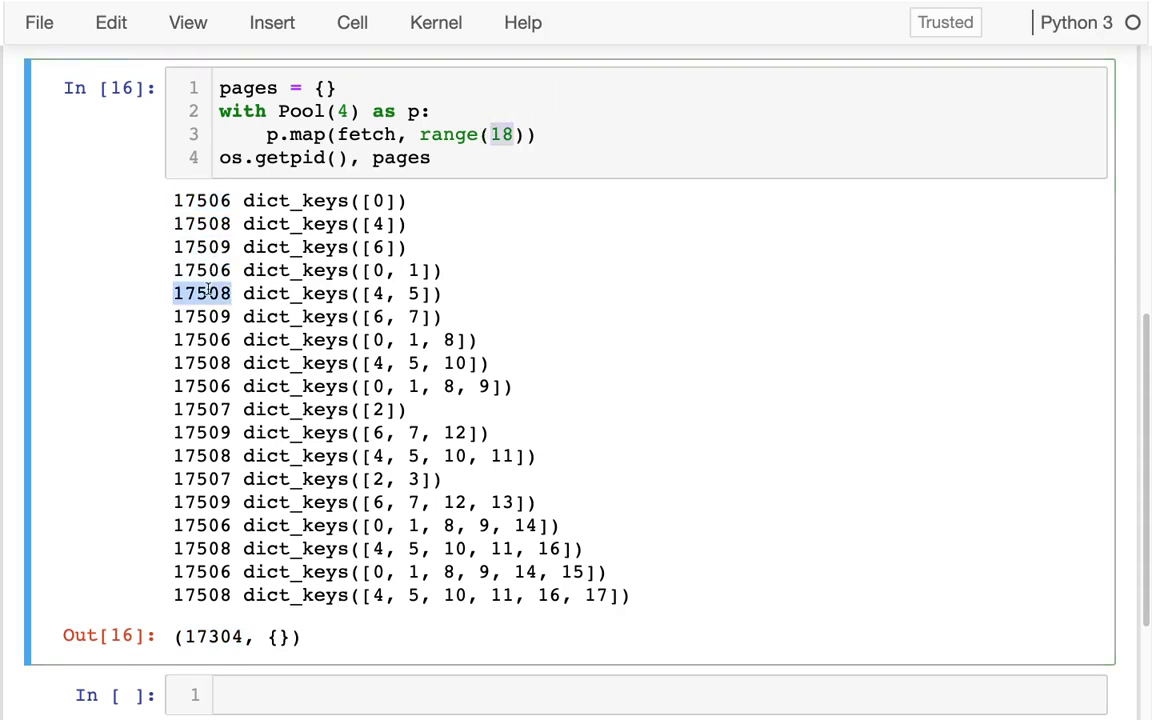
{"action": "double_click", "coordinate": [180, 362]}
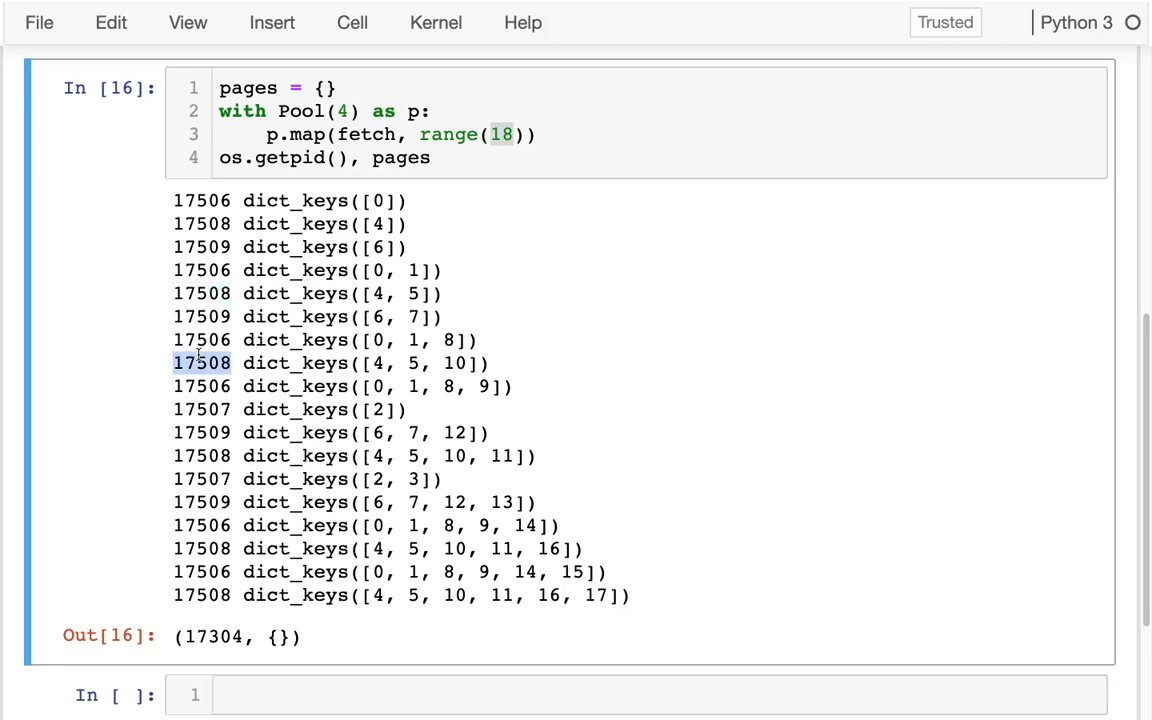
{"action": "double_click", "coordinate": [202, 456]}
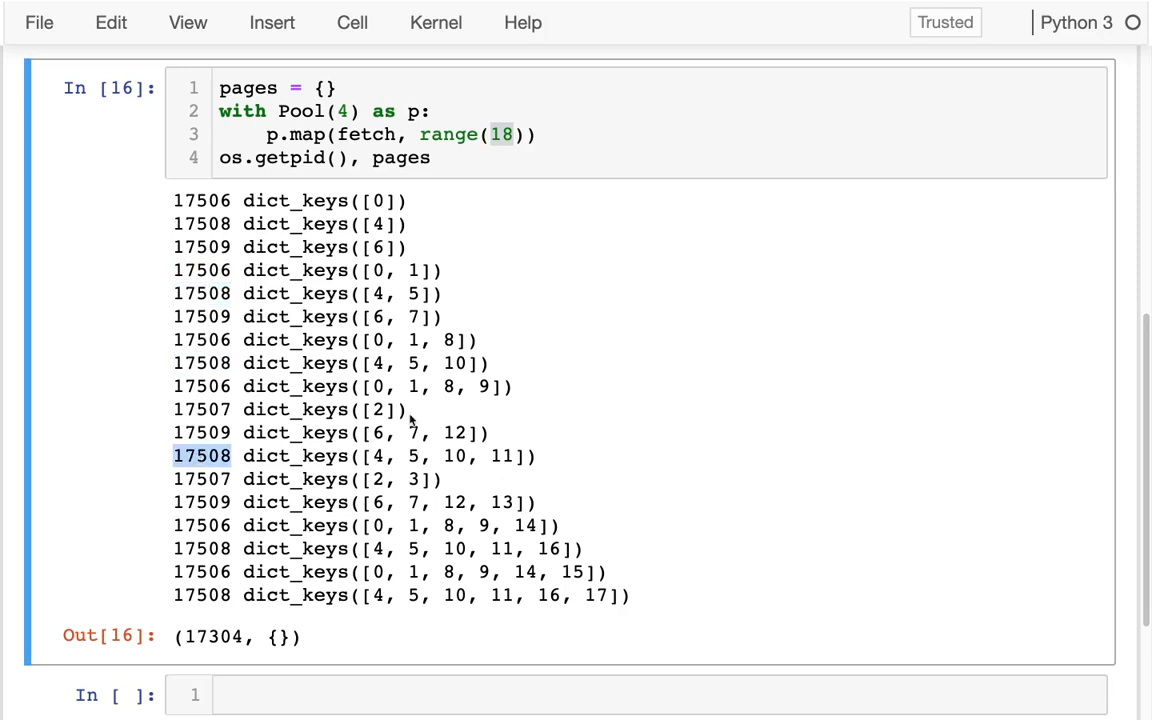
{"action": "scroll", "coordinate": [410, 418], "scroll_direction": "up", "scroll_amount": 3}
{"action": "scroll", "coordinate": [410, 418], "scroll_direction": "up", "scroll_amount": 3}
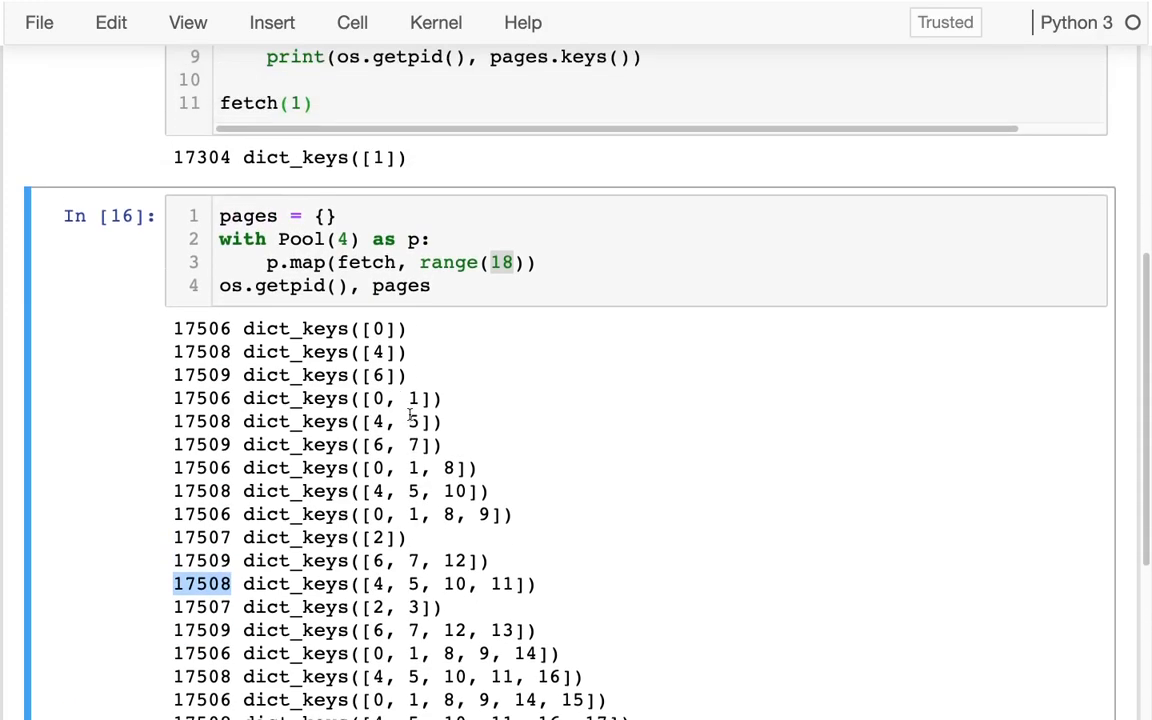
{"action": "scroll", "coordinate": [410, 418], "scroll_direction": "up", "scroll_amount": 3}
{"action": "scroll", "coordinate": [410, 418], "scroll_direction": "up", "scroll_amount": 3}
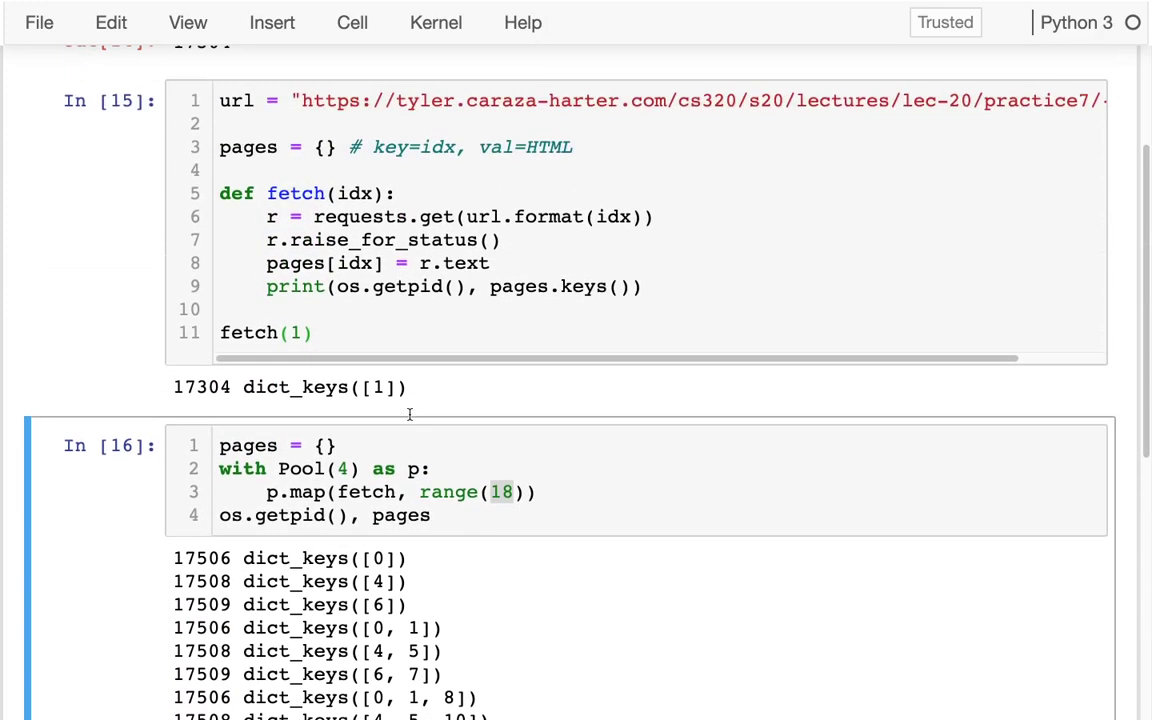
{"action": "double_click", "coordinate": [248, 147]}
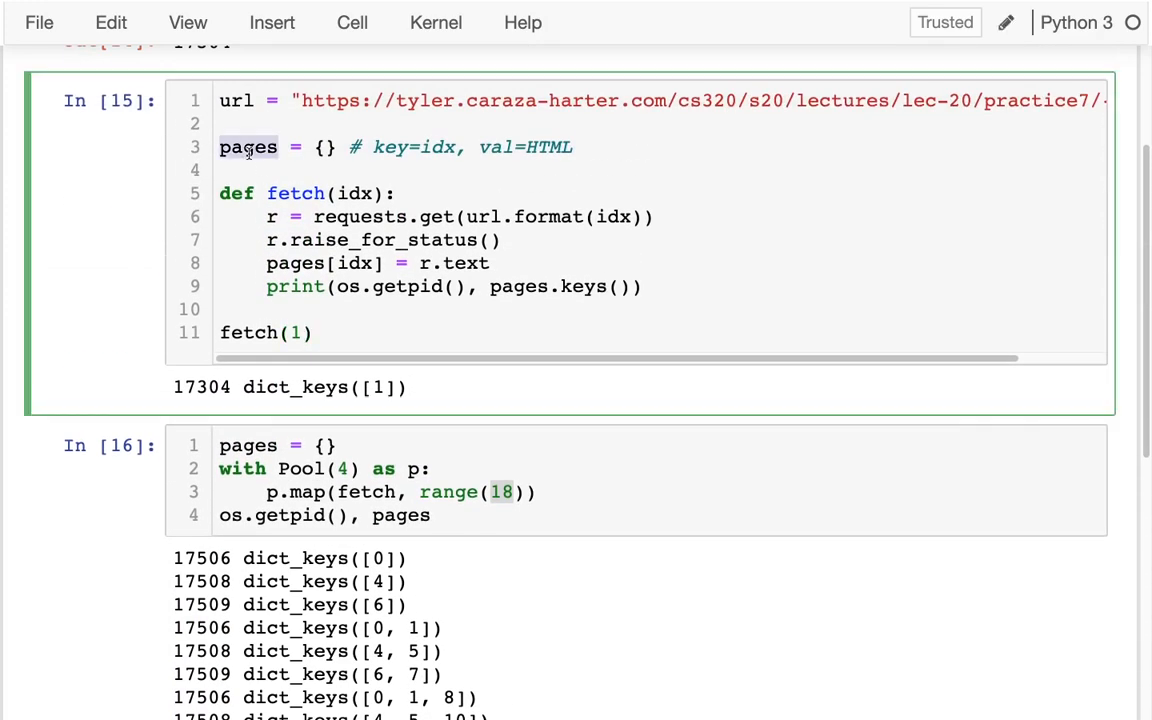
{"action": "scroll", "coordinate": [400, 400], "scroll_direction": "down", "scroll_amount": 1}
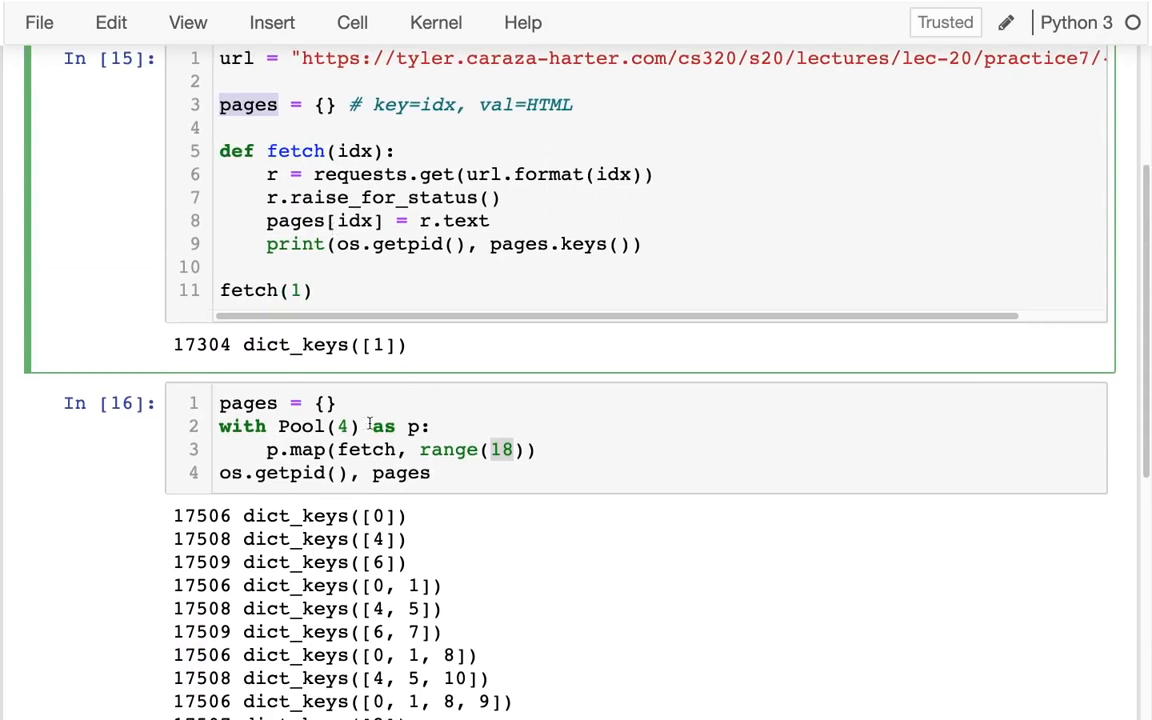
{"action": "left_click_drag", "start_coordinate": [360, 426], "coordinate": [279, 426]}
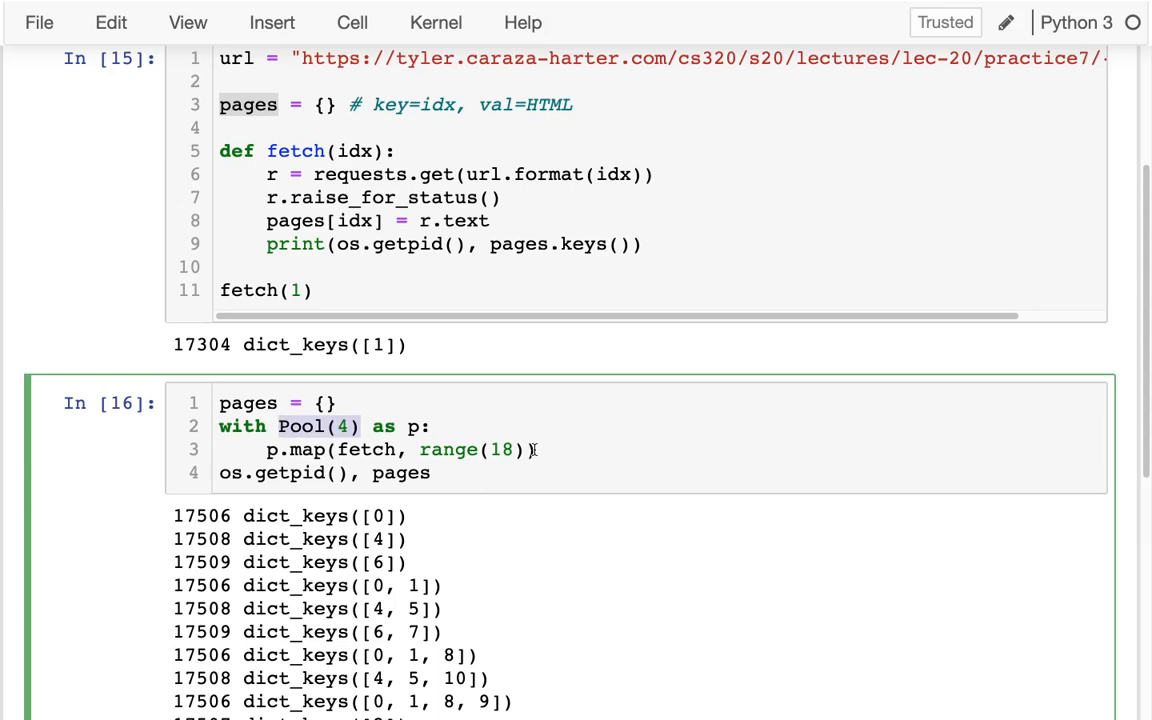
{"action": "left_click_drag", "start_coordinate": [336, 403], "coordinate": [214, 400]}
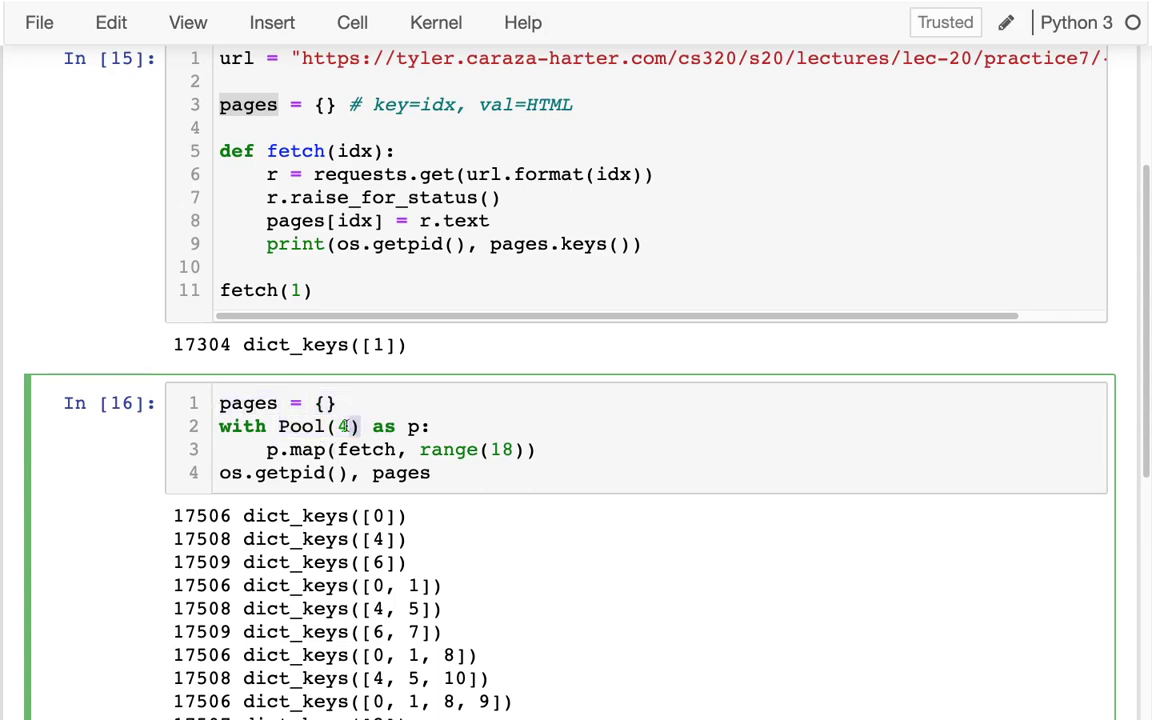
{"action": "left_click_drag", "start_coordinate": [340, 403], "coordinate": [205, 415]}
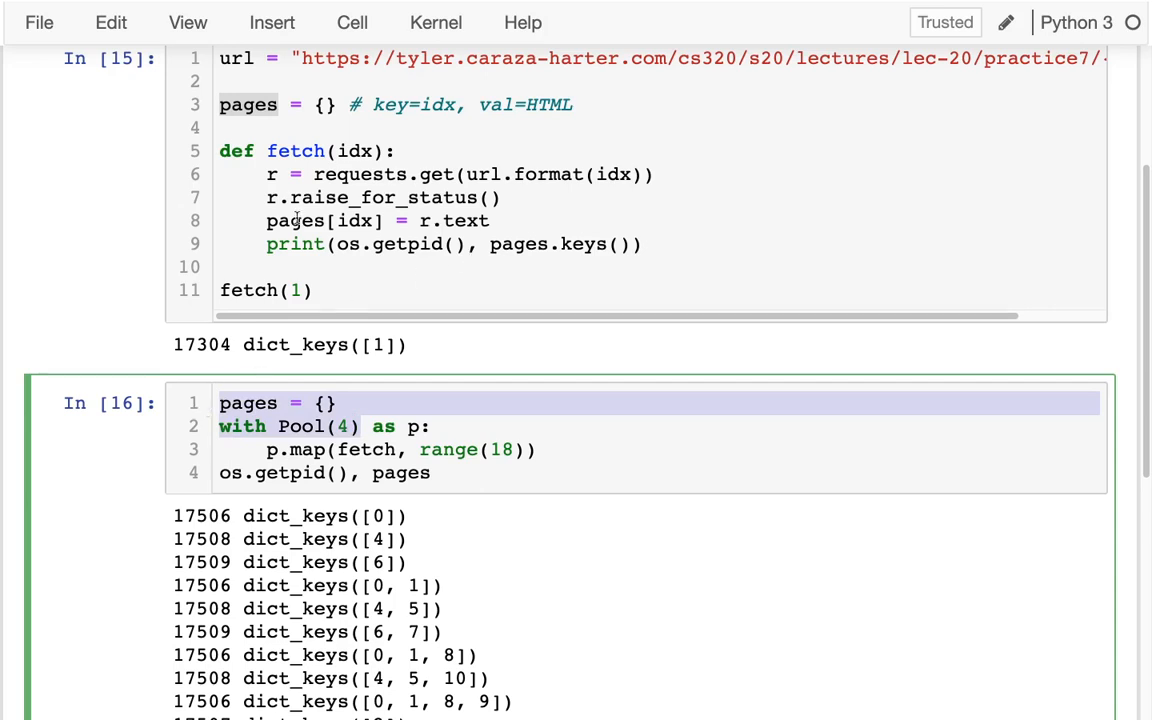
{"action": "left_click_drag", "start_coordinate": [266, 221], "coordinate": [386, 222]}
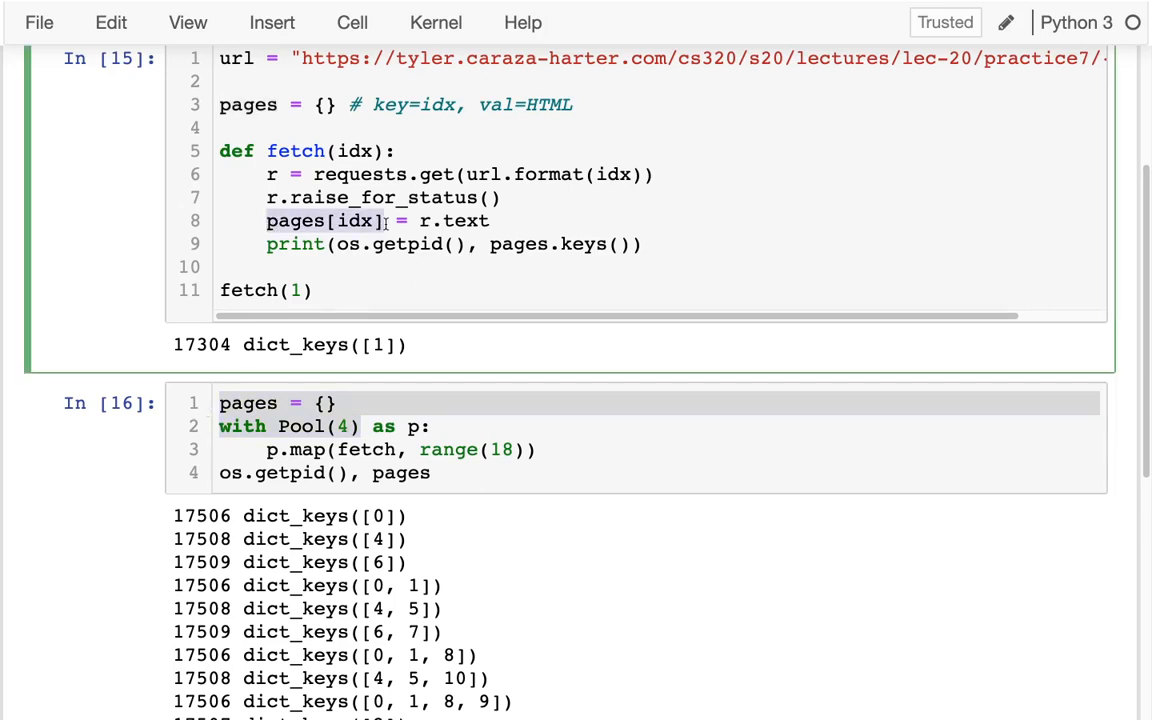
- Comment the r.text line in fetch: '# add to the pages dict, for this process!'
{"action": "left_click", "coordinate": [554, 222]}
{"action": "type", "text": "# add"}
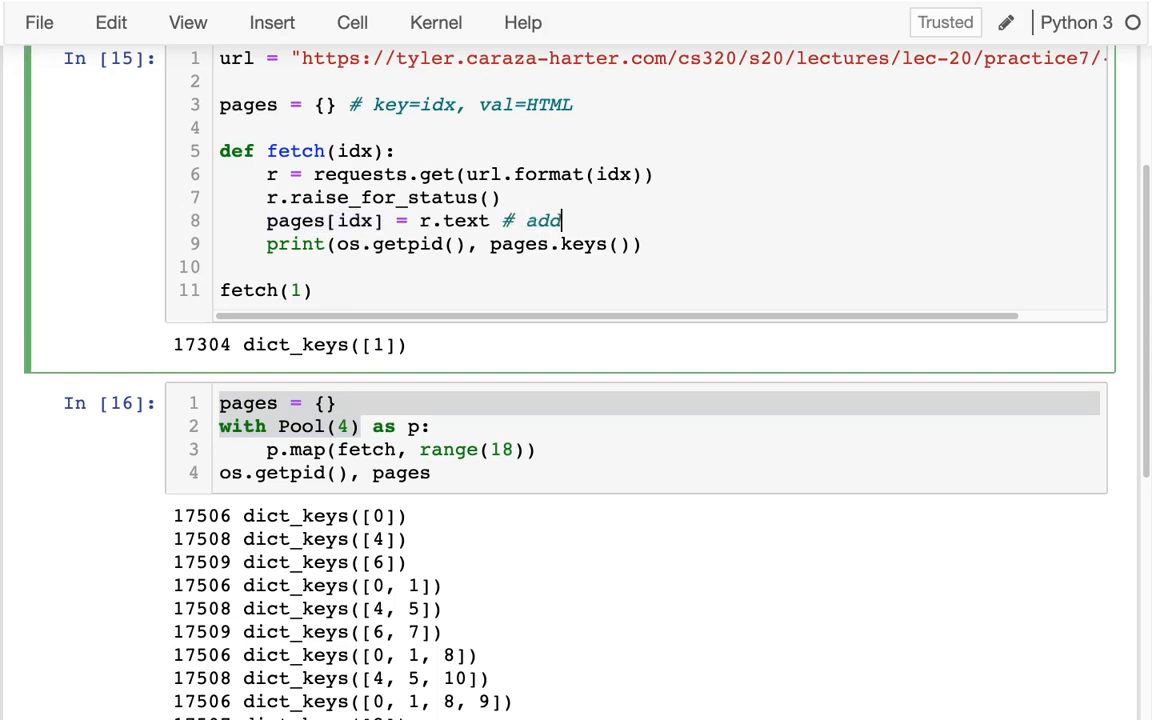
{"action": "type", "text": " to "}
{"action": "type", "text": "dict"}
{"action": "type", "text": " m"}
{"action": "key", "text": "BackSpace"}
{"action": "type", "text": "for"}
{"action": "key", "text": "BackSpace"}
{"action": "key", "text": "BackSpace"}
{"action": "key", "text": "BackSpace"}
{"action": "type", "text": "the pages dict, f"}
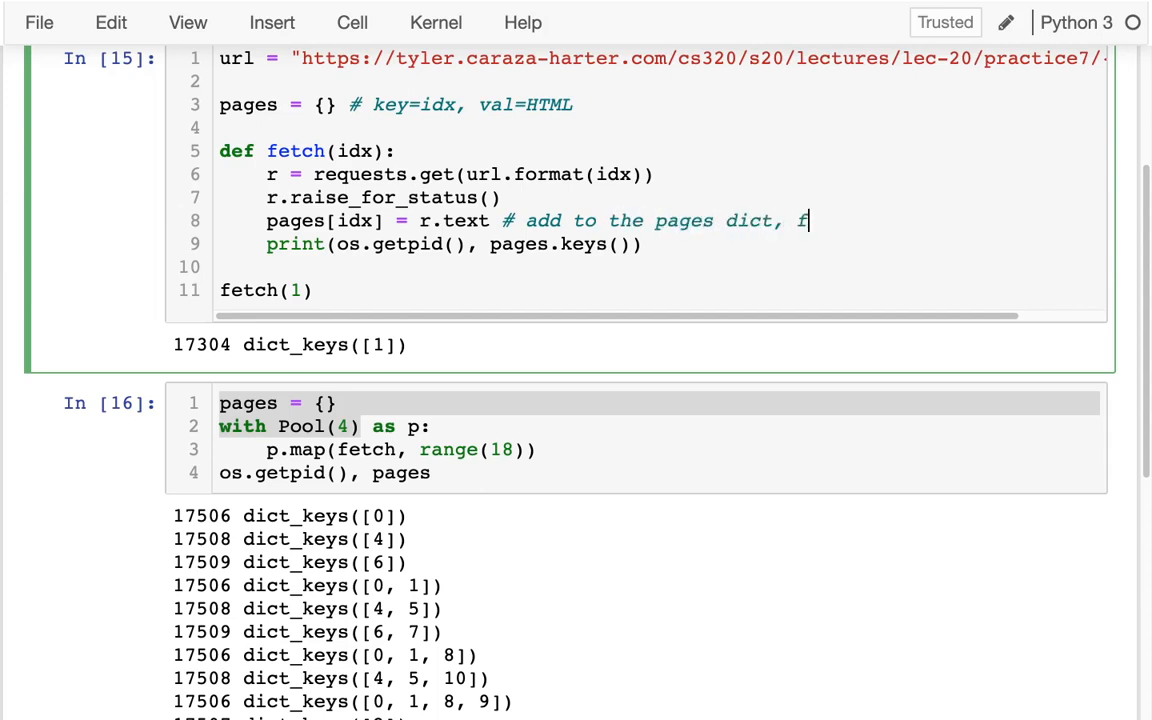
{"action": "type", "text": "or this process!"}
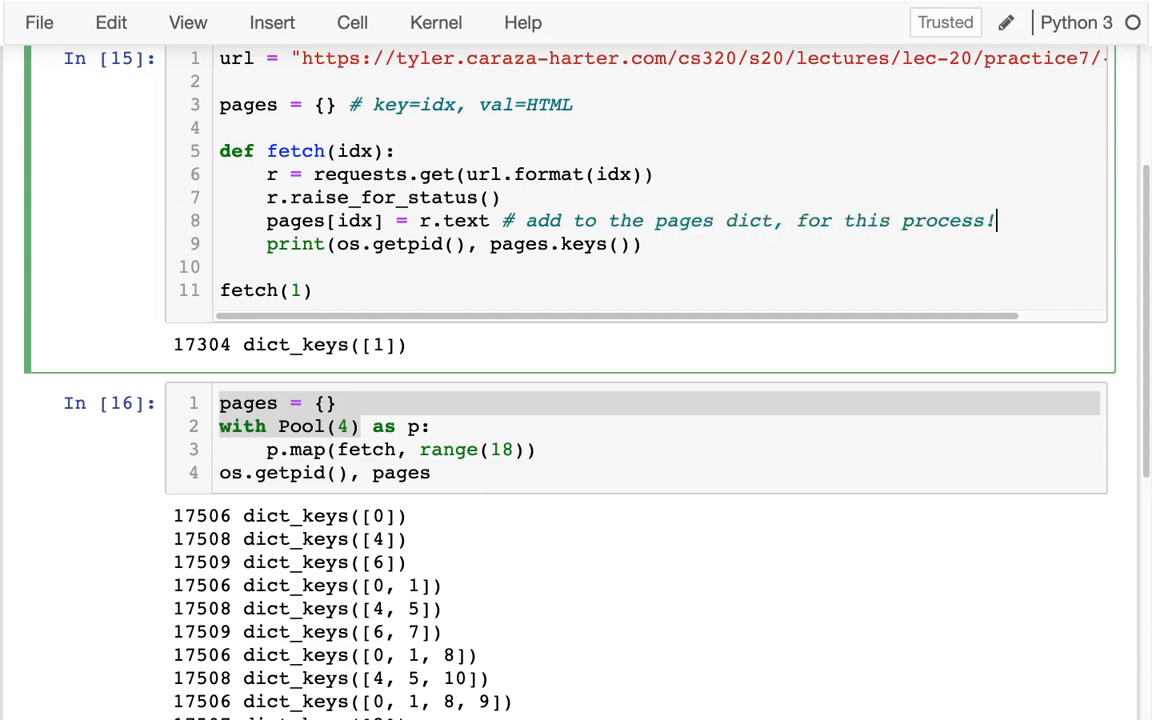
{"action": "double_click", "coordinate": [251, 106]}
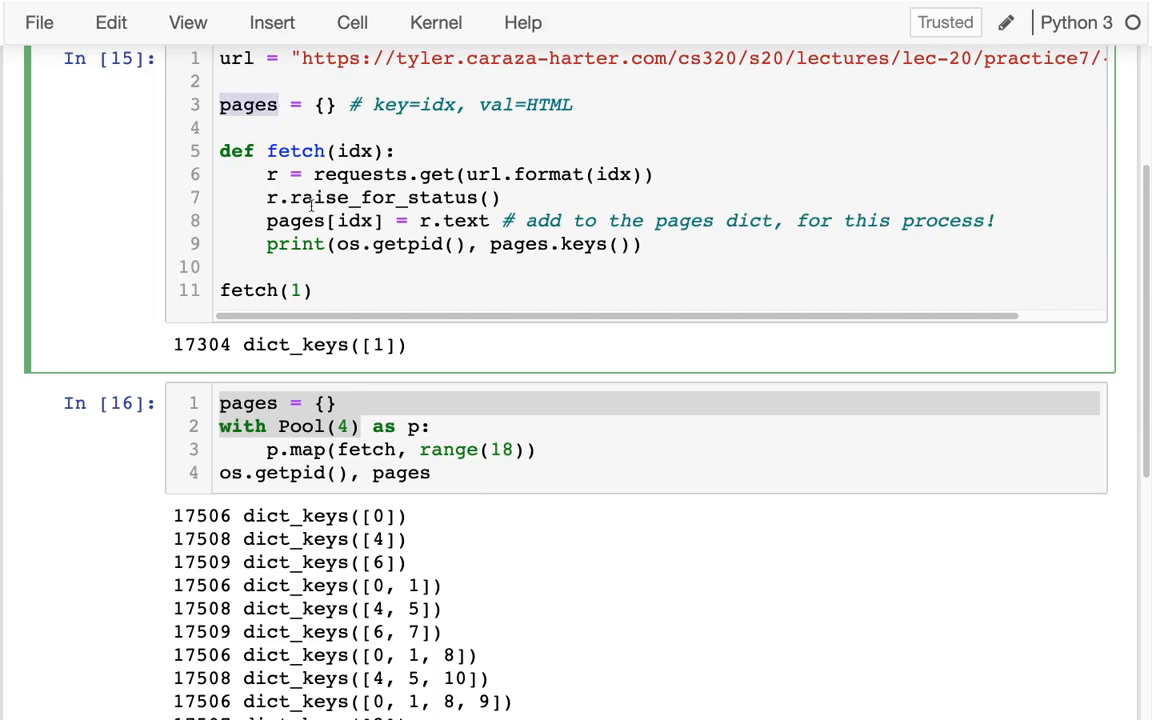
{"action": "left_click_drag", "start_coordinate": [267, 221], "coordinate": [382, 221]}
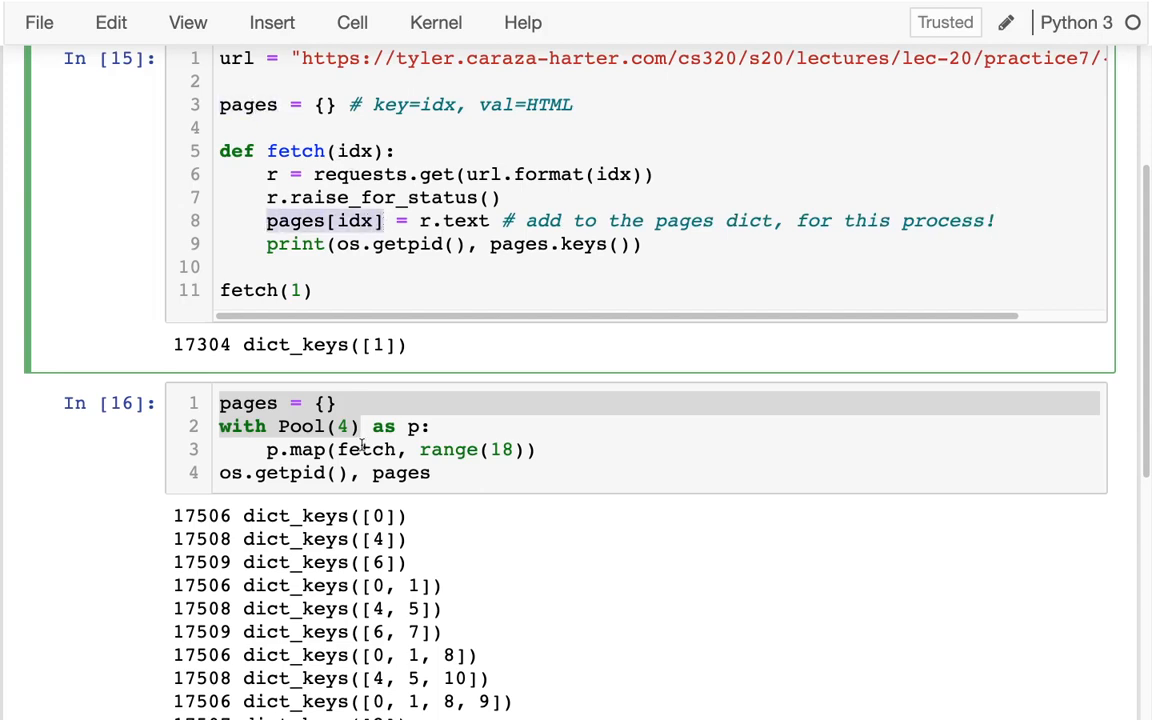
{"action": "scroll", "coordinate": [402, 412], "scroll_direction": "down", "scroll_amount": 3}
{"action": "scroll", "coordinate": [402, 412], "scroll_direction": "down", "scroll_amount": 2}
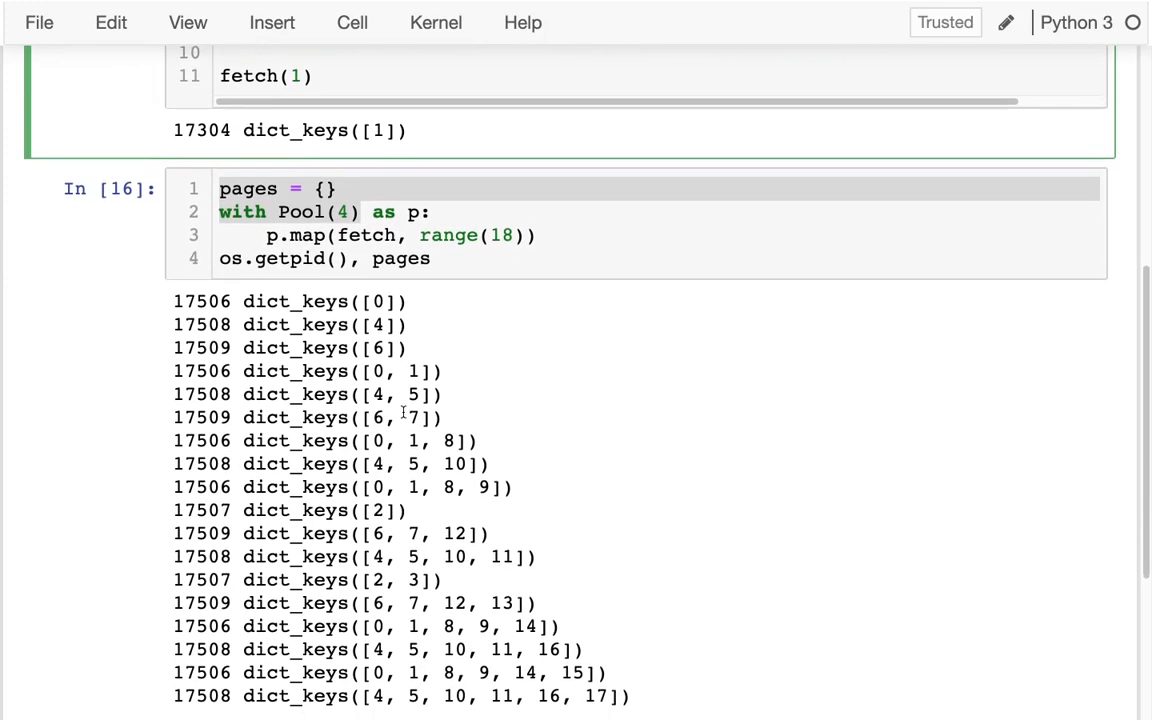
{"action": "scroll", "coordinate": [402, 412], "scroll_direction": "down", "scroll_amount": 2}
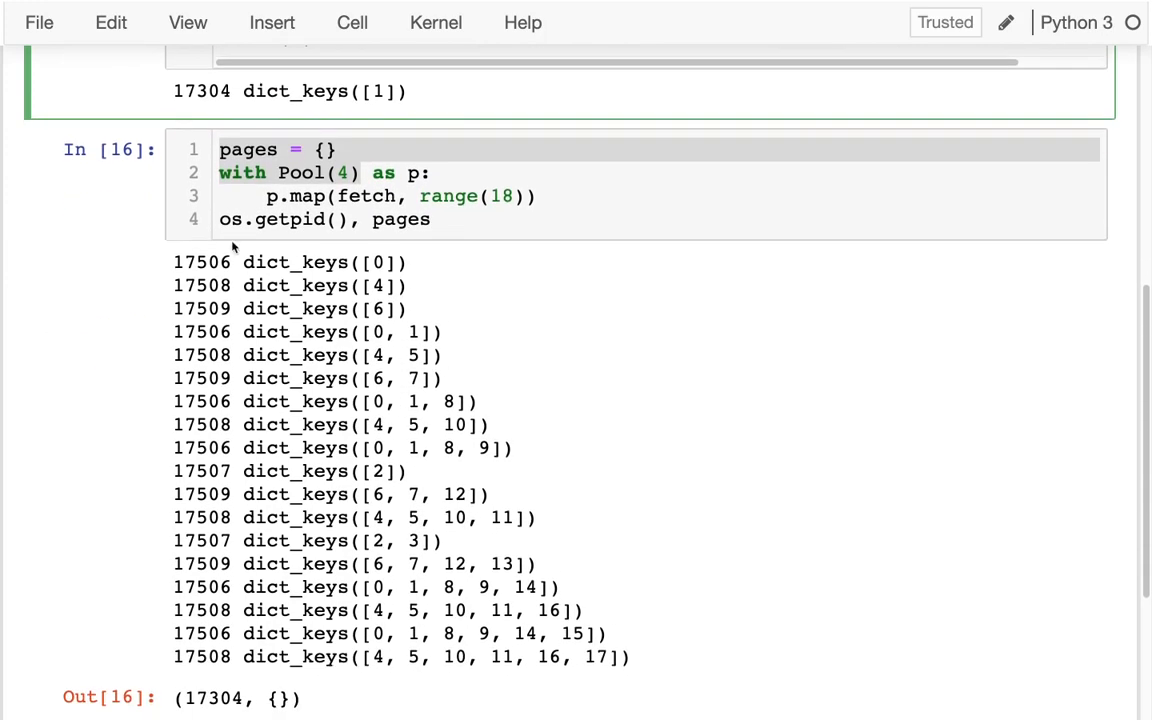
{"action": "double_click", "coordinate": [190, 262]}
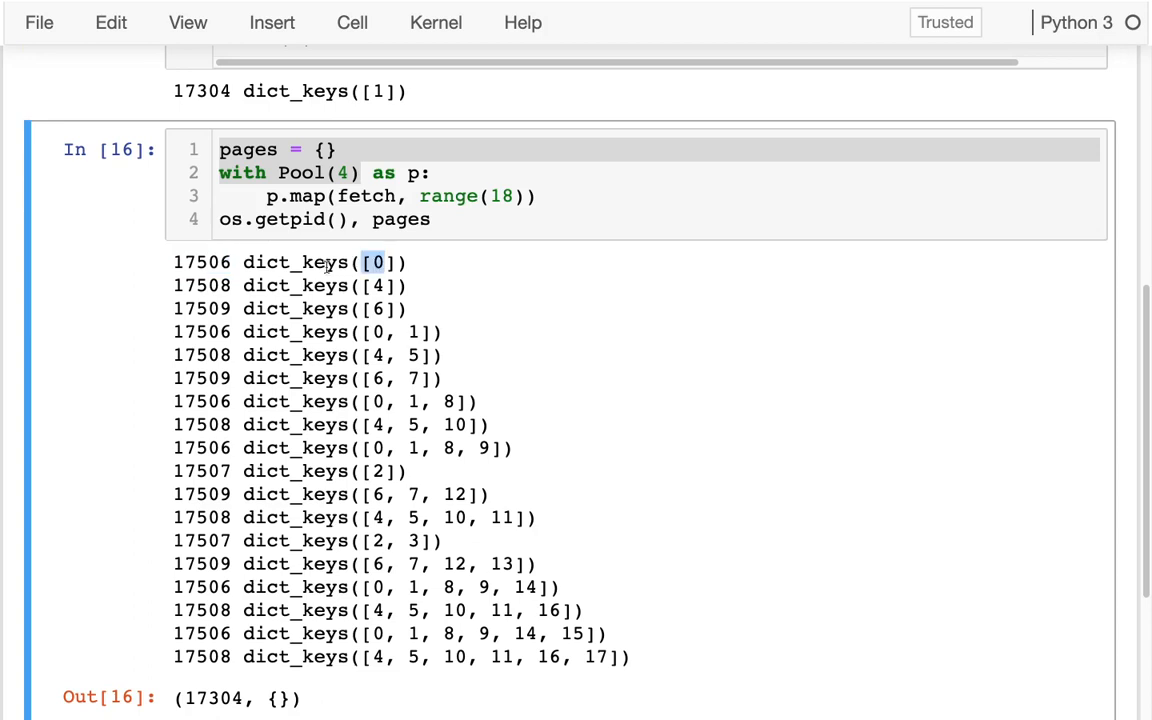
{"action": "double_click", "coordinate": [200, 332]}
{"action": "left_click_drag", "start_coordinate": [420, 332], "coordinate": [372, 332]}
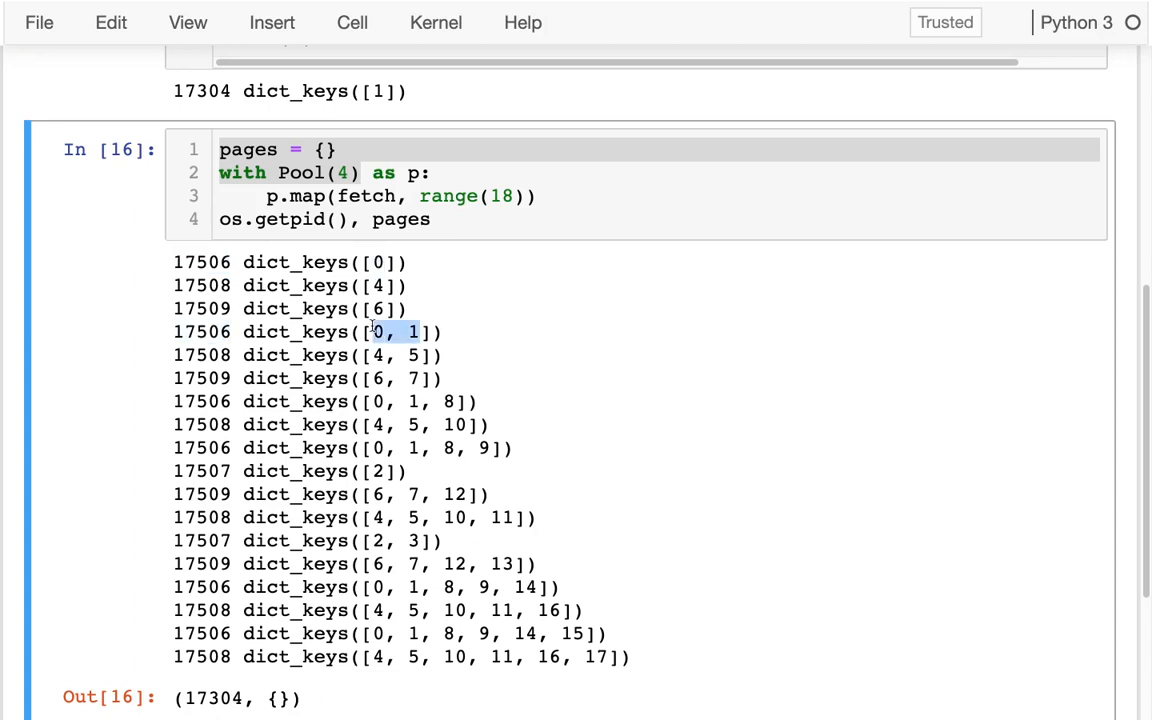
{"action": "double_click", "coordinate": [202, 401]}
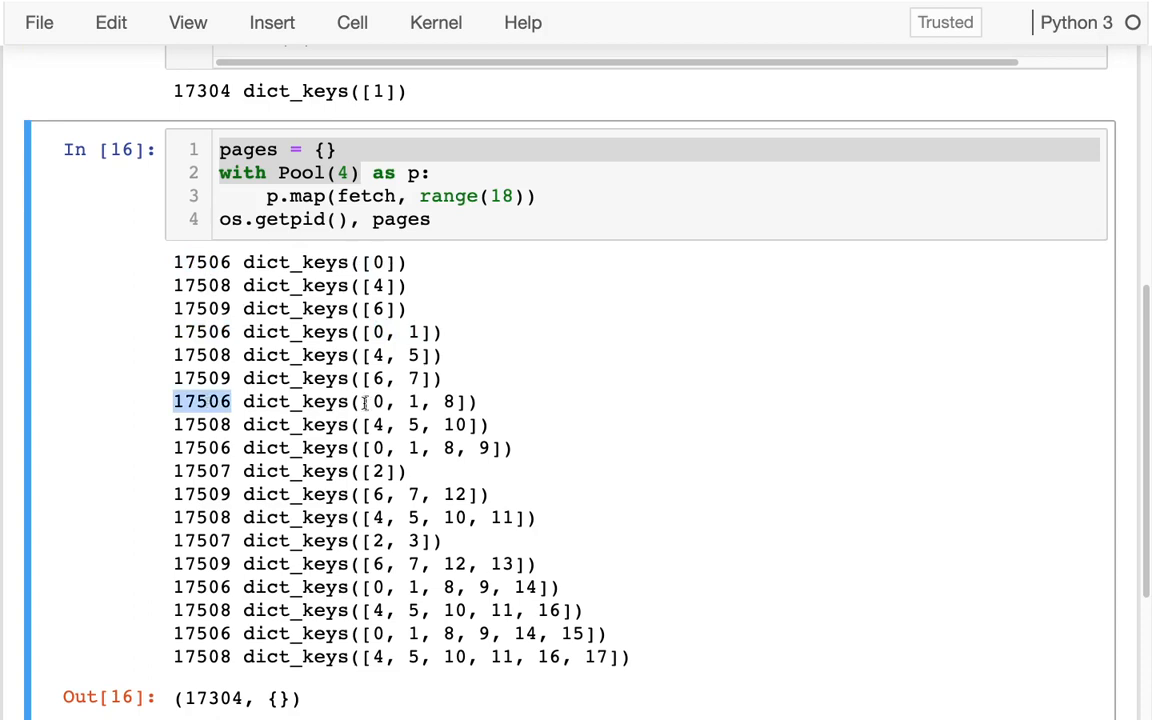
{"action": "left_click_drag", "start_coordinate": [363, 401], "coordinate": [458, 401]}
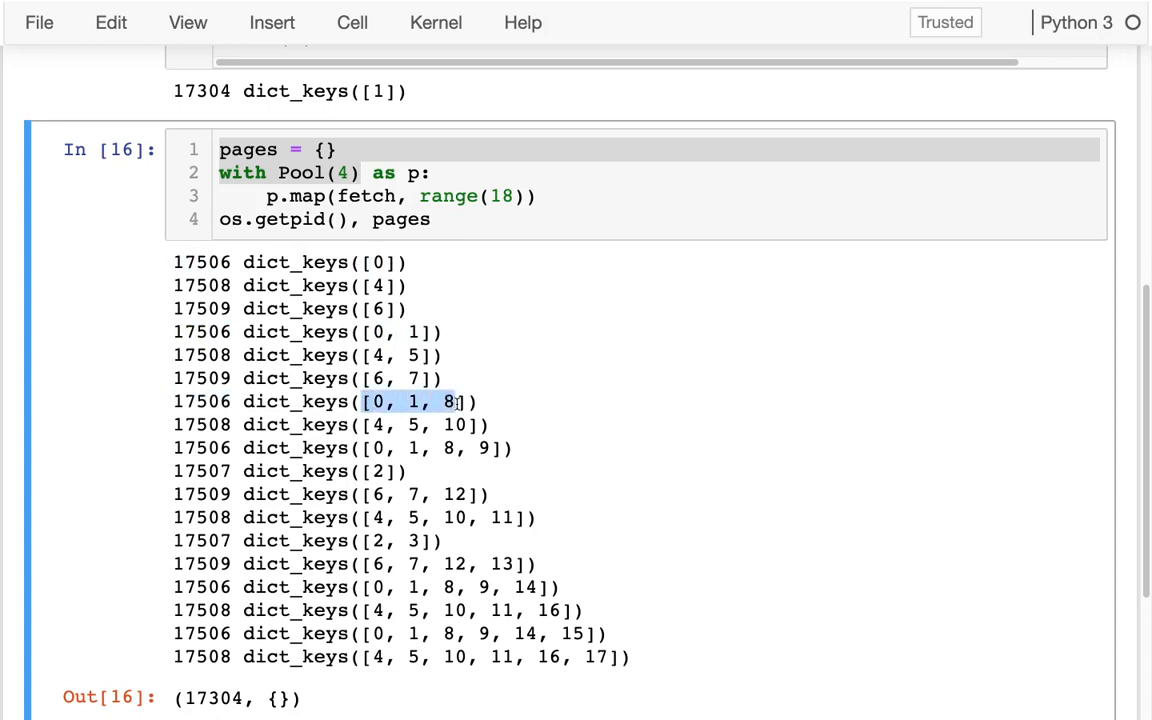
{"action": "scroll", "coordinate": [430, 475], "scroll_direction": "down", "scroll_amount": 1}
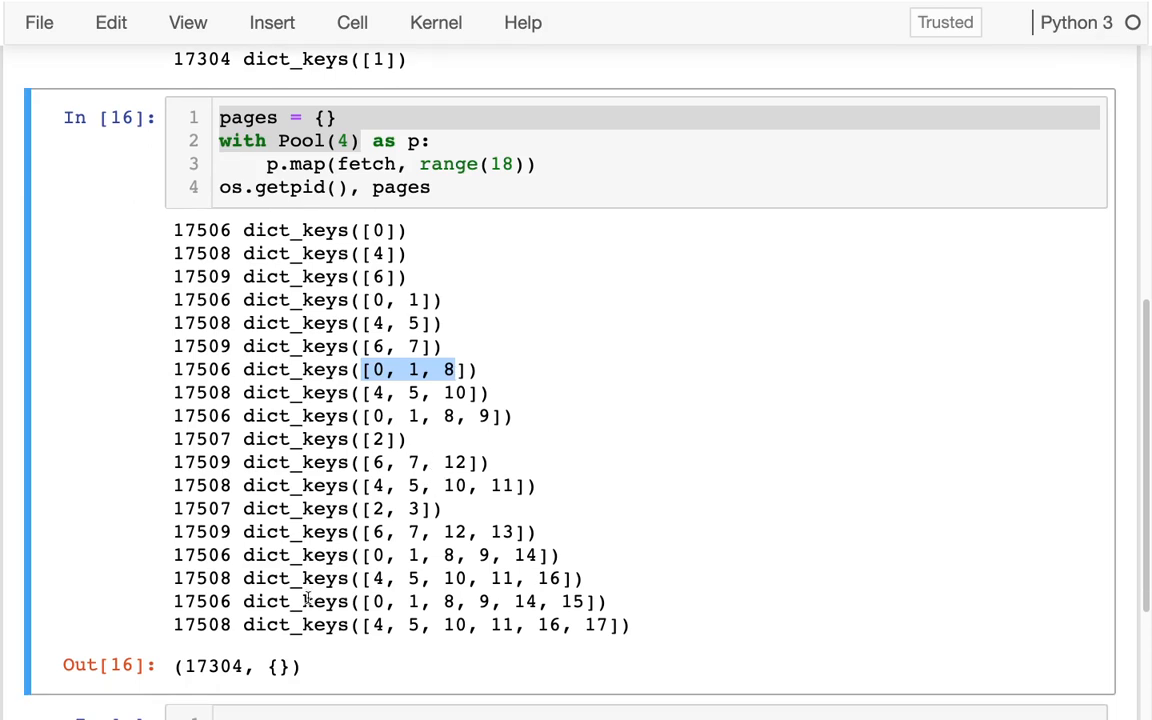
{"action": "double_click", "coordinate": [190, 601]}
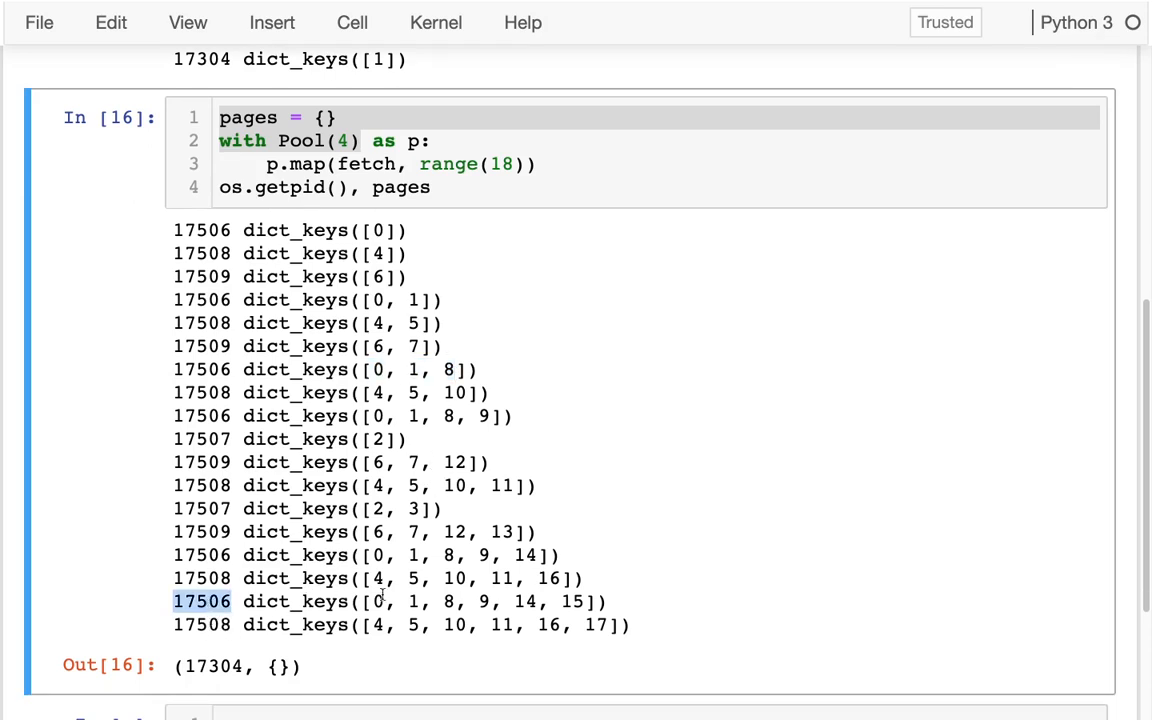
{"action": "left_click_drag", "start_coordinate": [374, 601], "coordinate": [590, 601]}
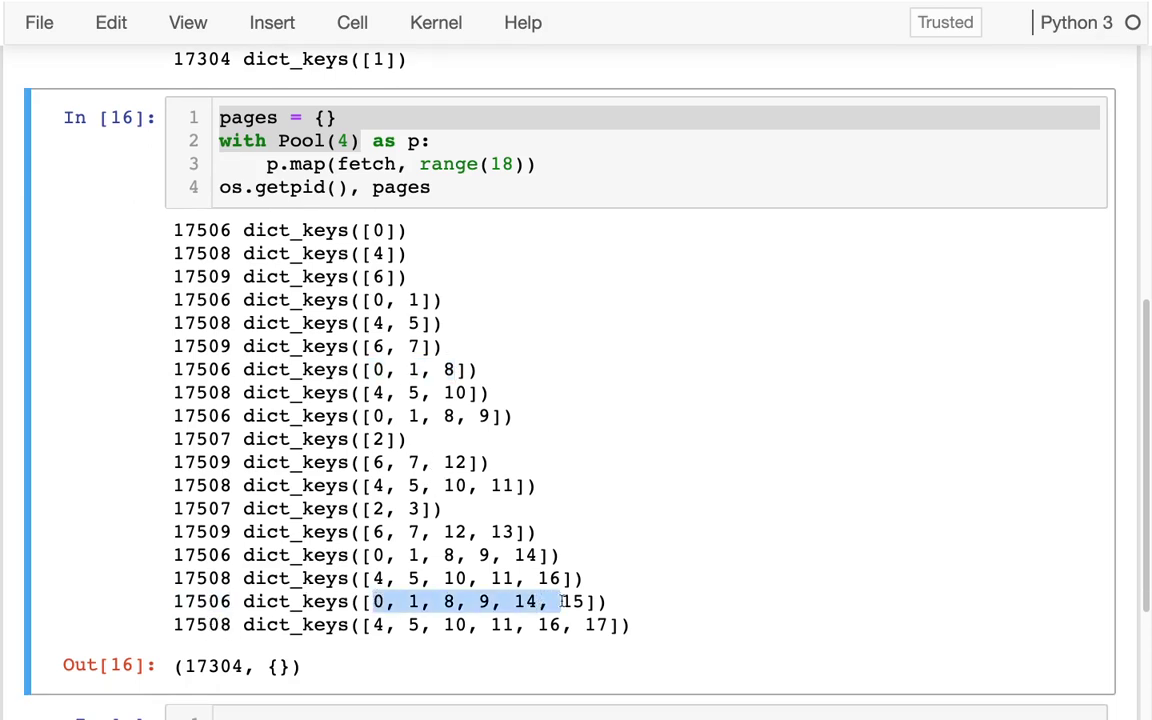
{"action": "double_click", "coordinate": [205, 624]}
{"action": "left_click_drag", "start_coordinate": [372, 624], "coordinate": [615, 626]}
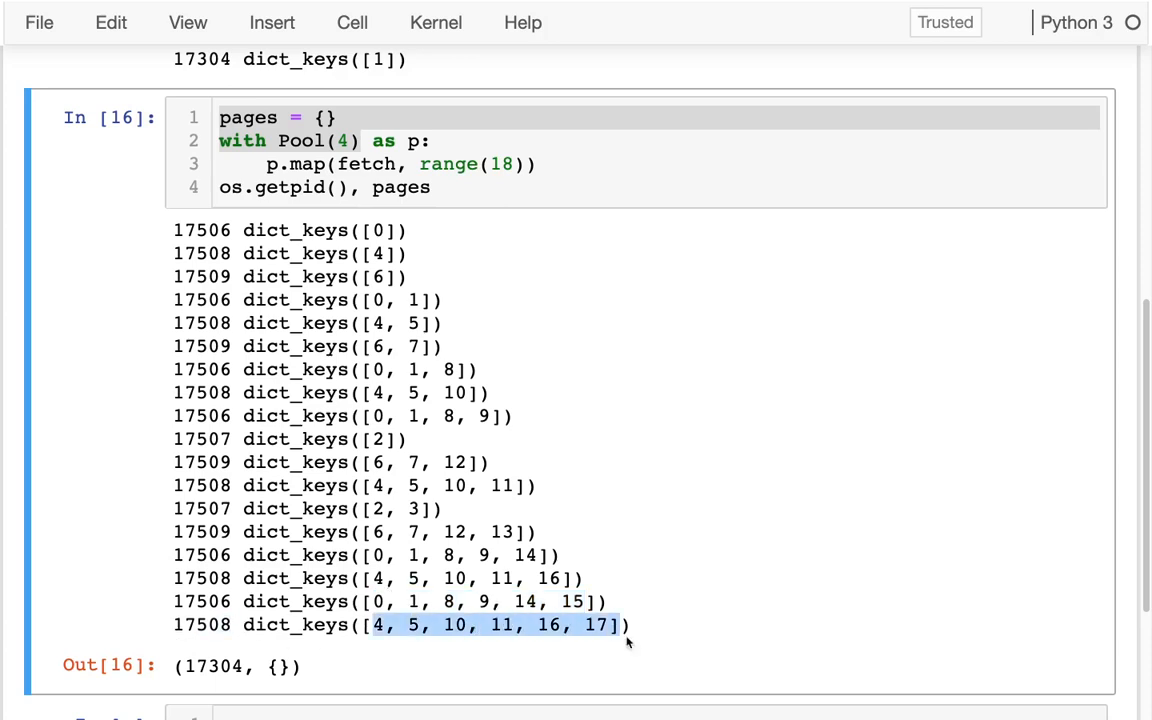
{"action": "left_click", "coordinate": [202, 665]}
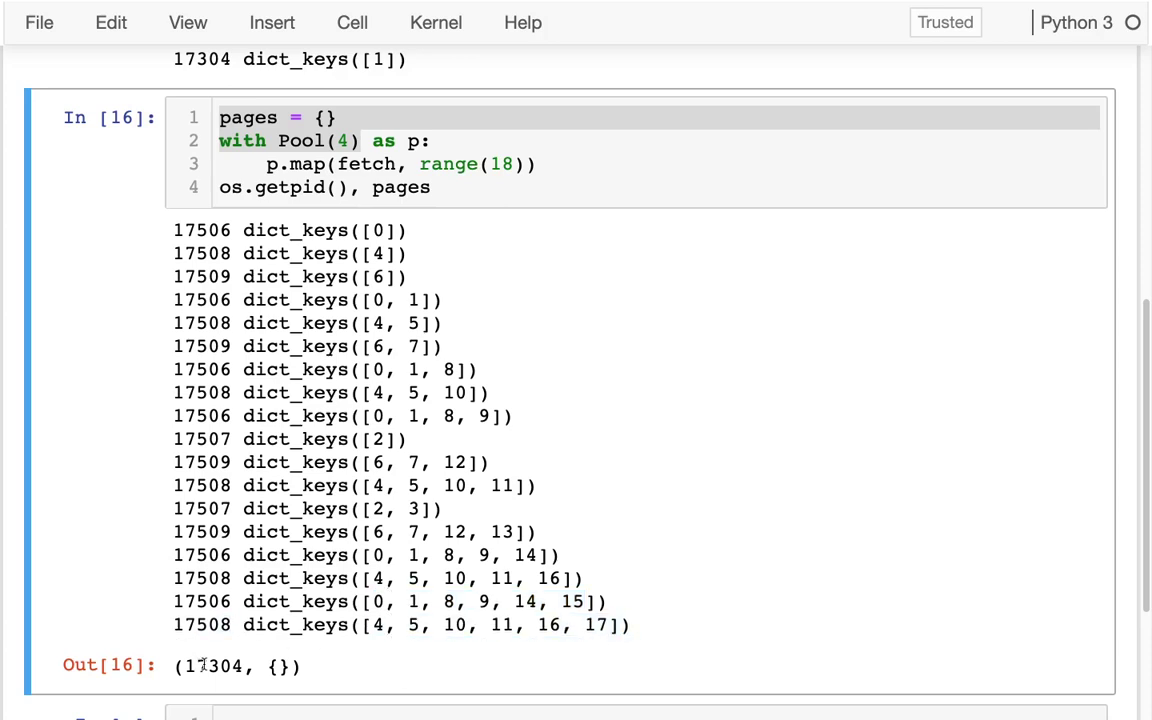
{"action": "double_click", "coordinate": [207, 556]}
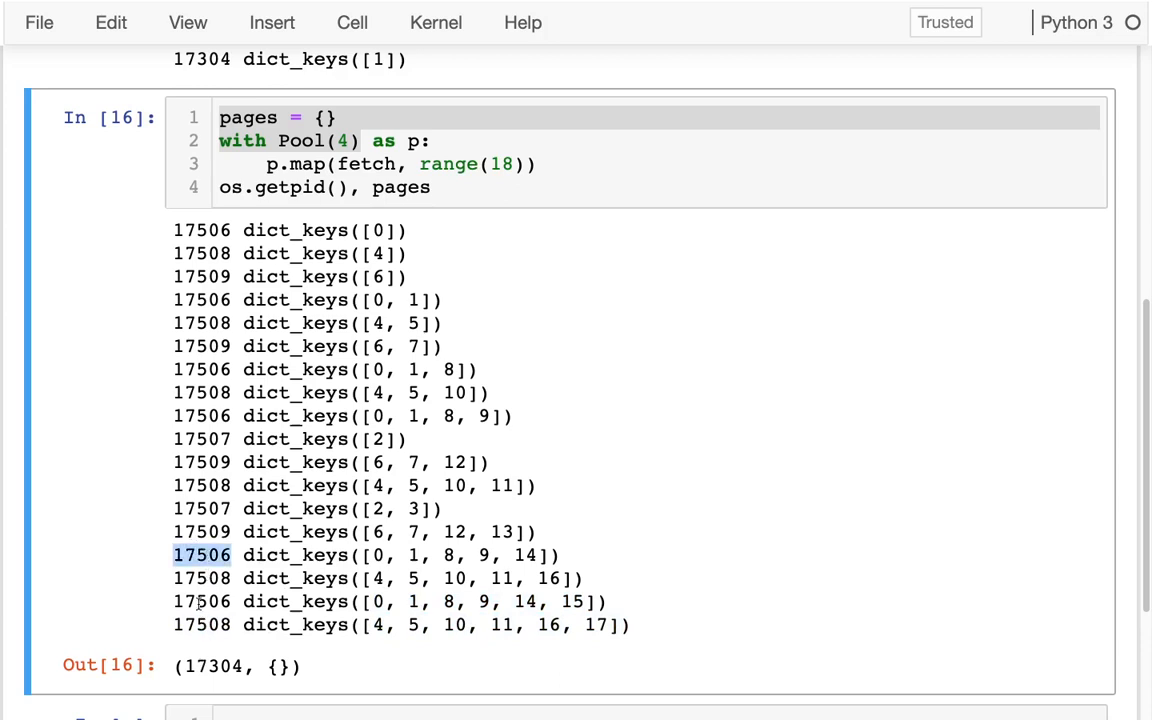
{"action": "double_click", "coordinate": [200, 601]}
{"action": "left_click_drag", "start_coordinate": [372, 601], "coordinate": [548, 601]}
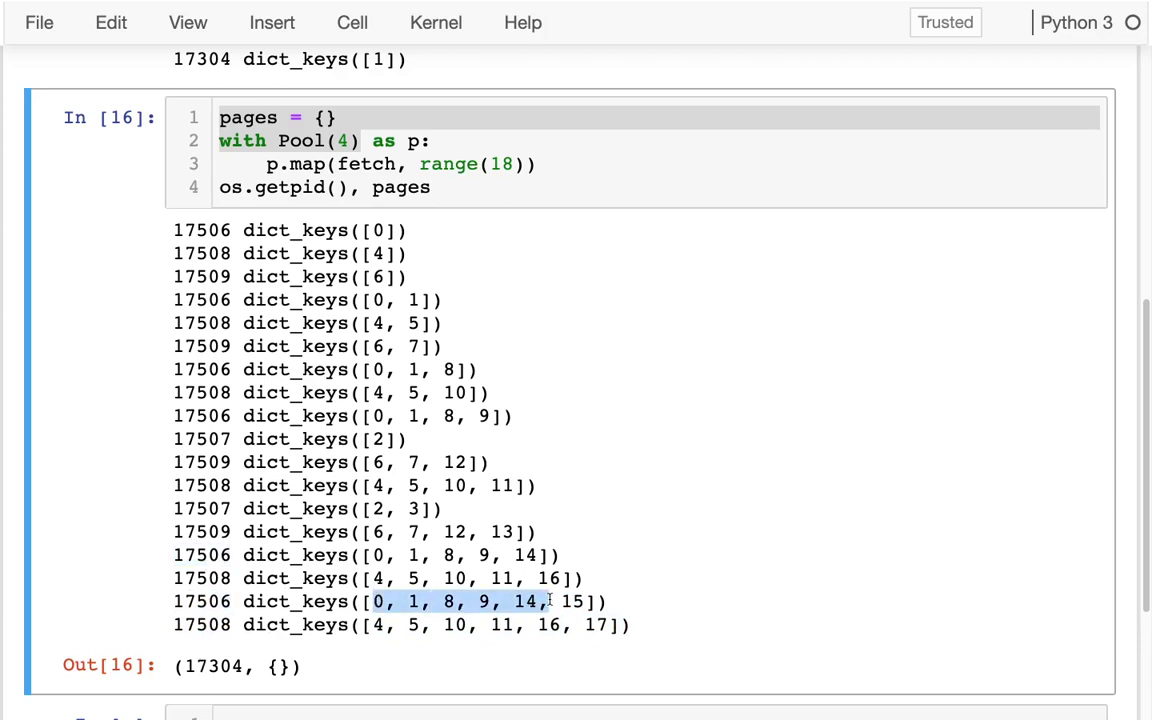
{"action": "double_click", "coordinate": [210, 624]}
{"action": "left_click_drag", "start_coordinate": [372, 624], "coordinate": [548, 624]}
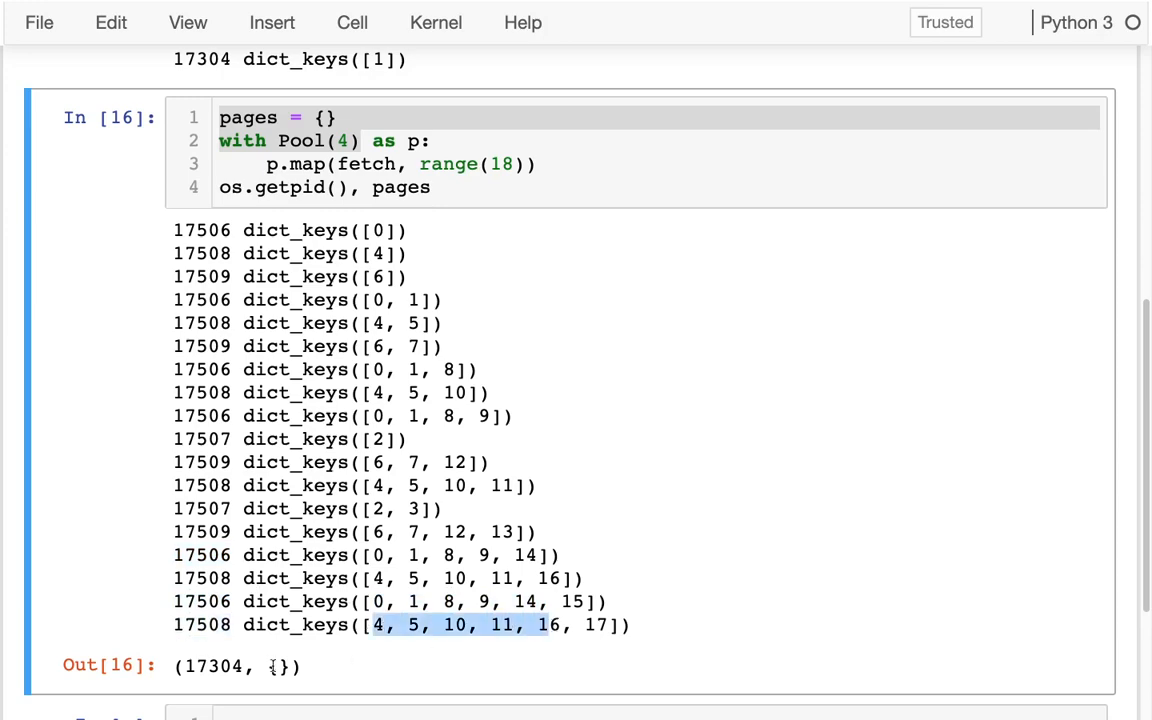
{"action": "double_click", "coordinate": [212, 666]}
{"action": "left_click_drag", "start_coordinate": [298, 666], "coordinate": [170, 666]}
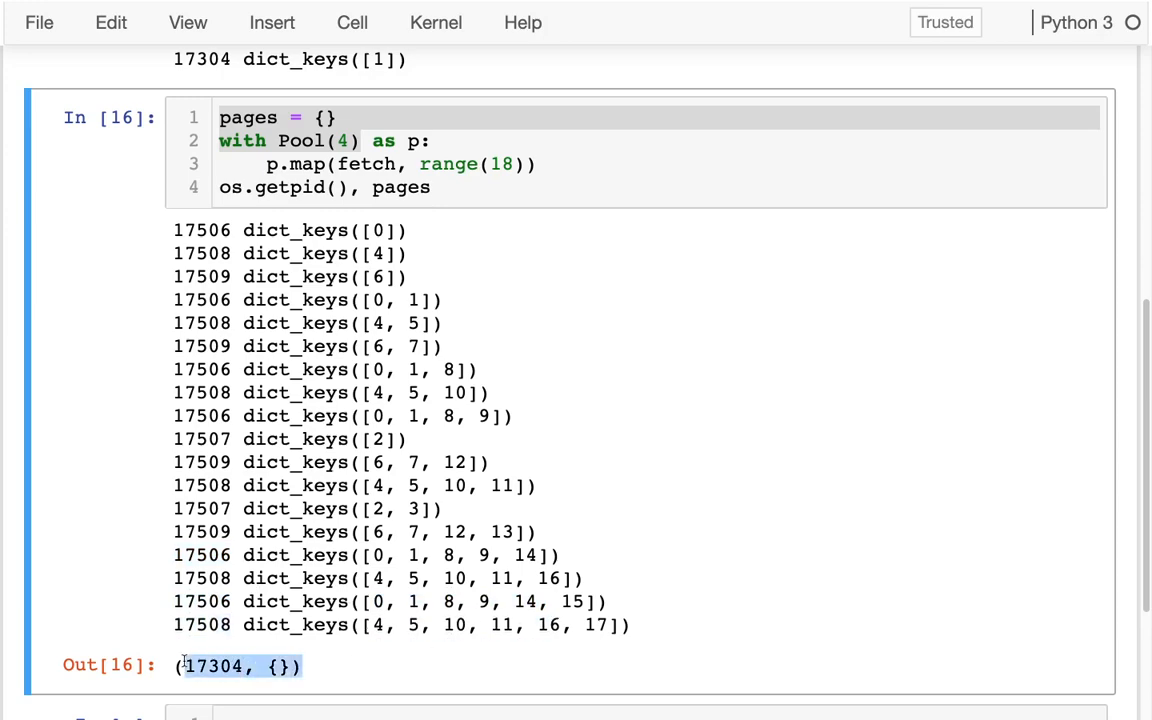
{"action": "key", "text": "ctrl+s"}
{"action": "scroll", "coordinate": [176, 666], "scroll_direction": "down", "scroll_amount": 3}
{"action": "scroll", "coordinate": [176, 666], "scroll_direction": "up", "scroll_amount": 3}
{"action": "scroll", "coordinate": [400, 400], "scroll_direction": "up", "scroll_amount": 2}
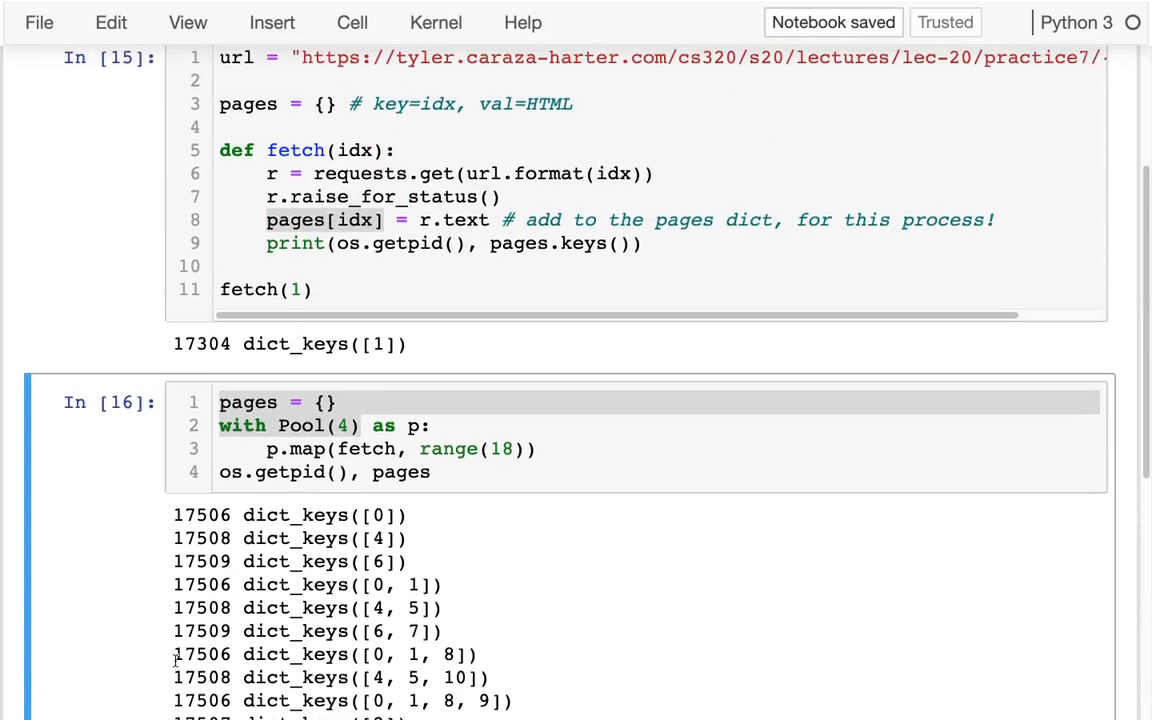
{"action": "scroll", "coordinate": [500, 350], "scroll_direction": "up", "scroll_amount": 1}
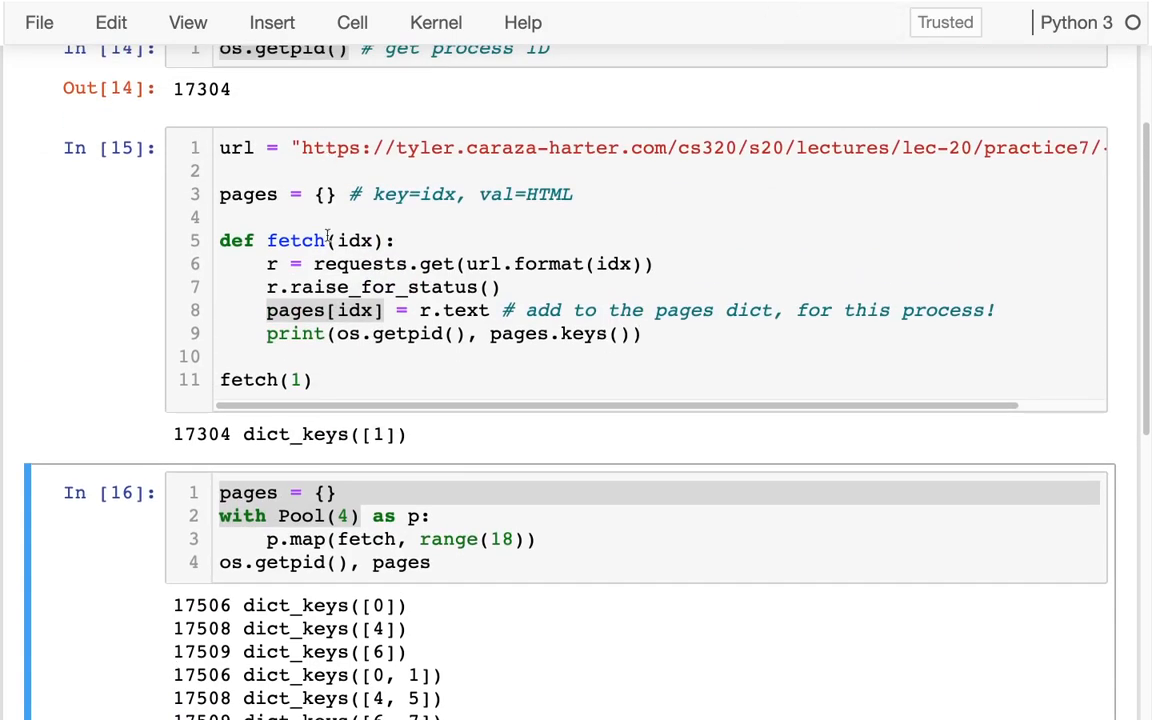
- Open the Pool cell with two comment lines: avoid global variables with processes, they're not shared
{"action": "left_click", "coordinate": [365, 495]}
{"action": "key", "text": "Home"}
{"action": "key", "text": "Return"}
{"action": "key", "text": "Up"}
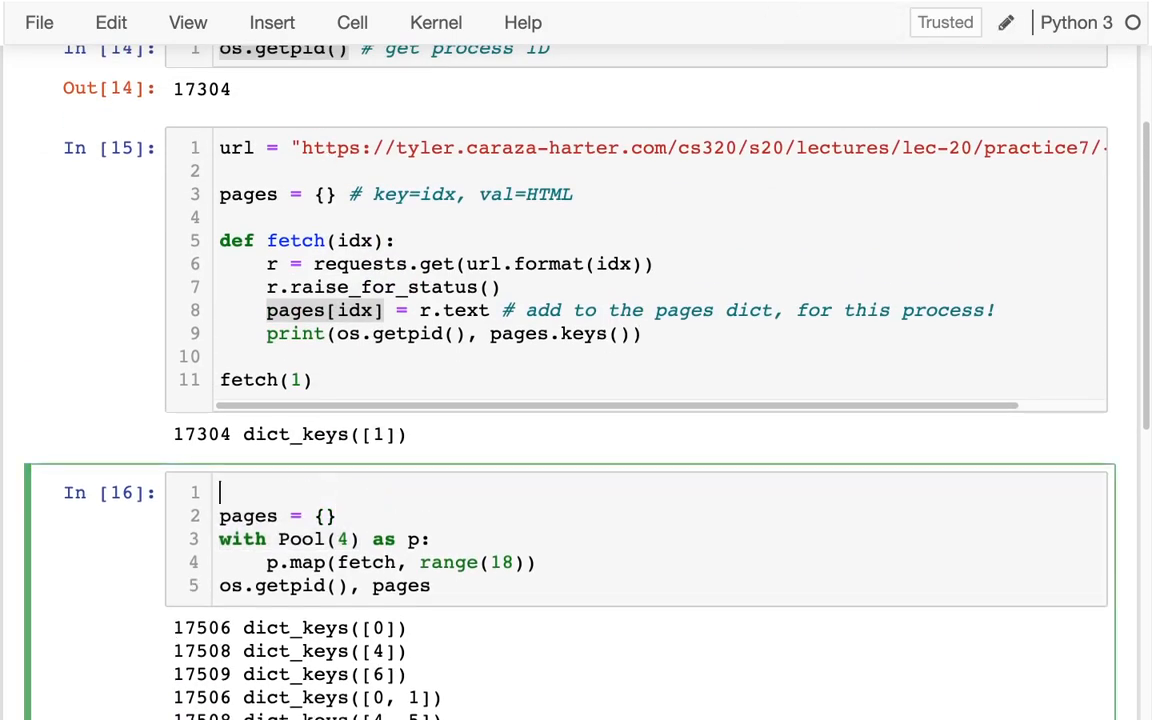
{"action": "type", "text": "# "}
{"action": "type", "text": "with processes, "}
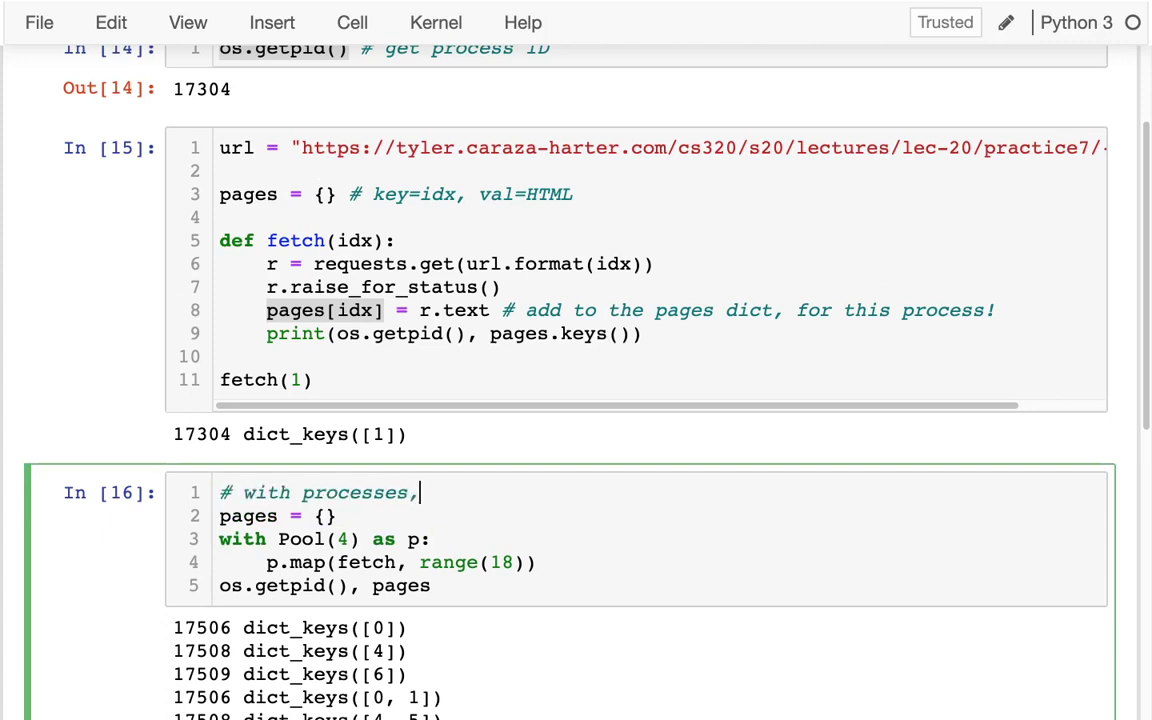
{"action": "type", "text": "oavoid glo"}
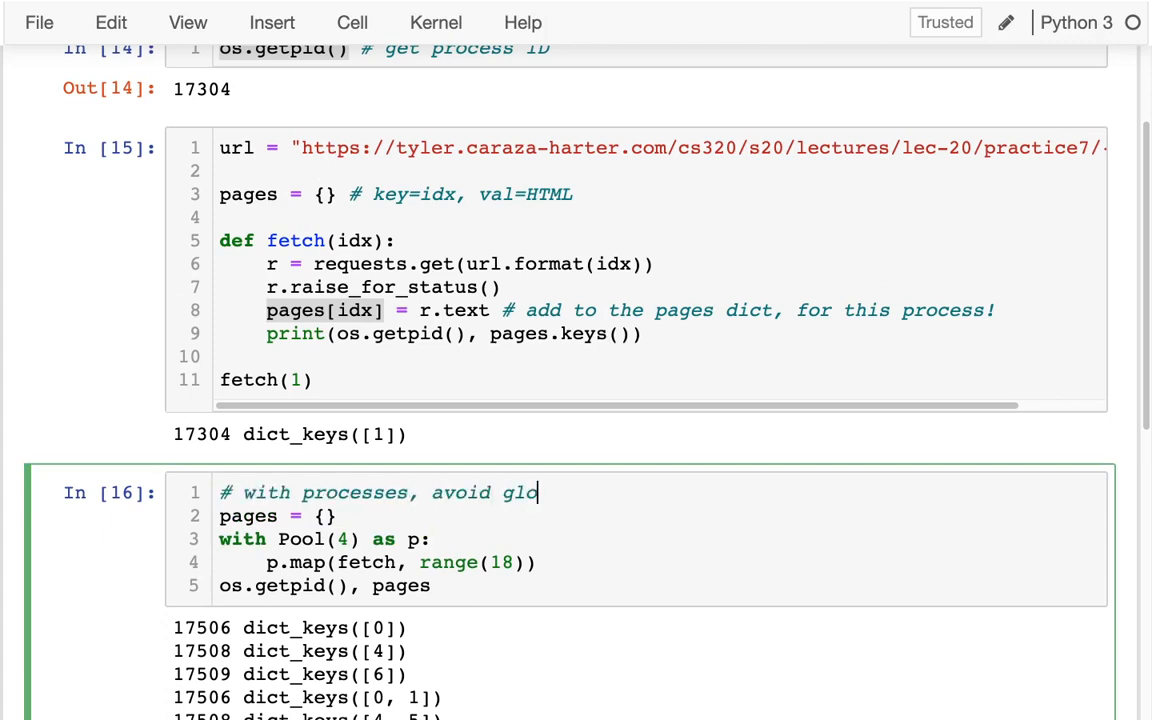
{"action": "type", "text": "bal variables!"}
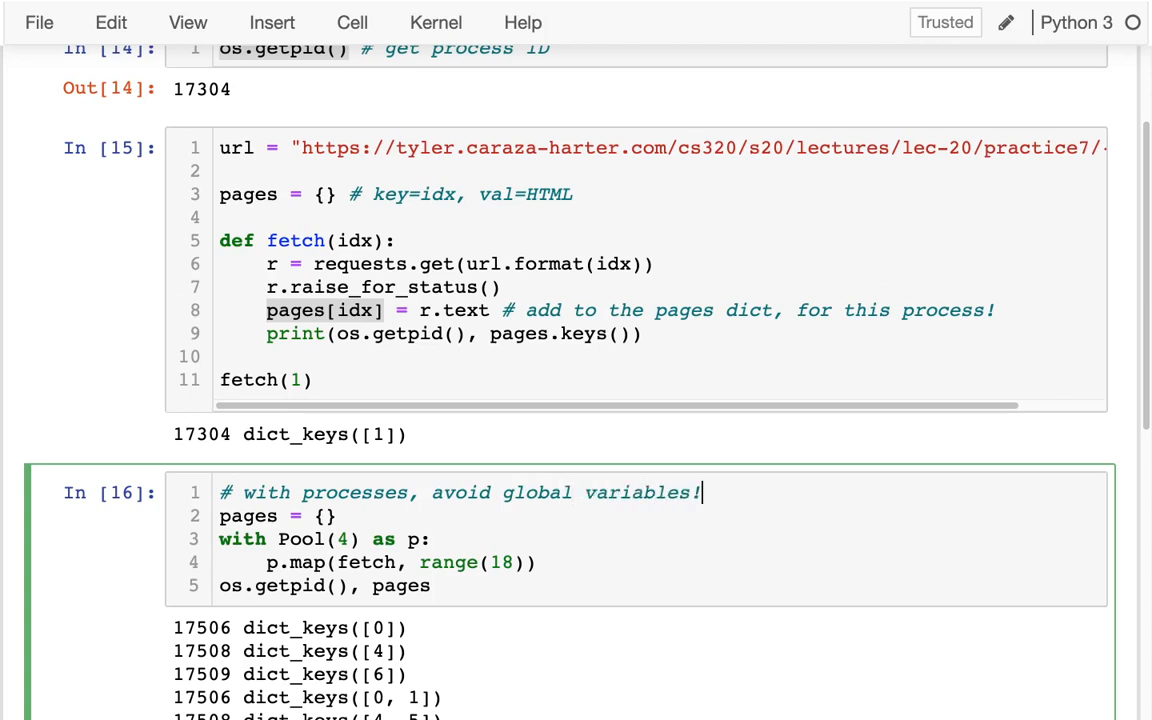
{"action": "type", "text": "!! The'"}
{"action": "type", "text": "r"}
{"action": "key", "text": "BackSpace"}
{"action": "key", "text": "BackSpace"}
{"action": "type", "text": "y're "}
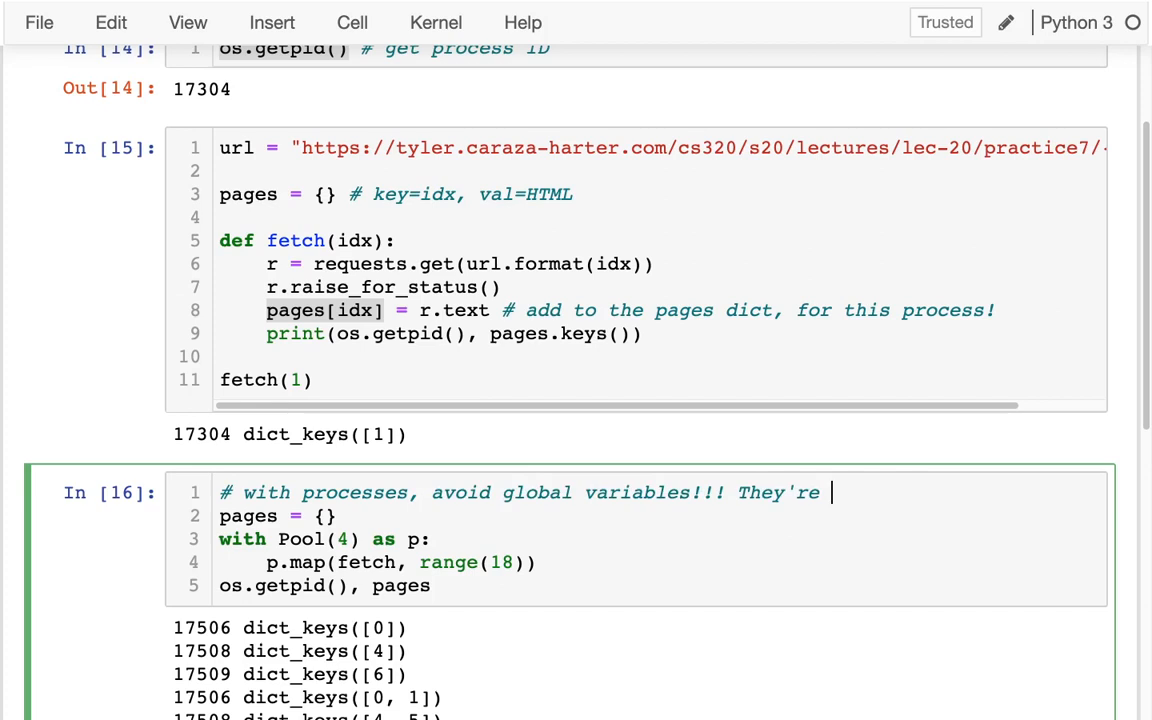
{"action": "type", "text": "not sa"}
{"action": "key", "text": "BackSpace"}
{"action": "type", "text": "hared between proce"}
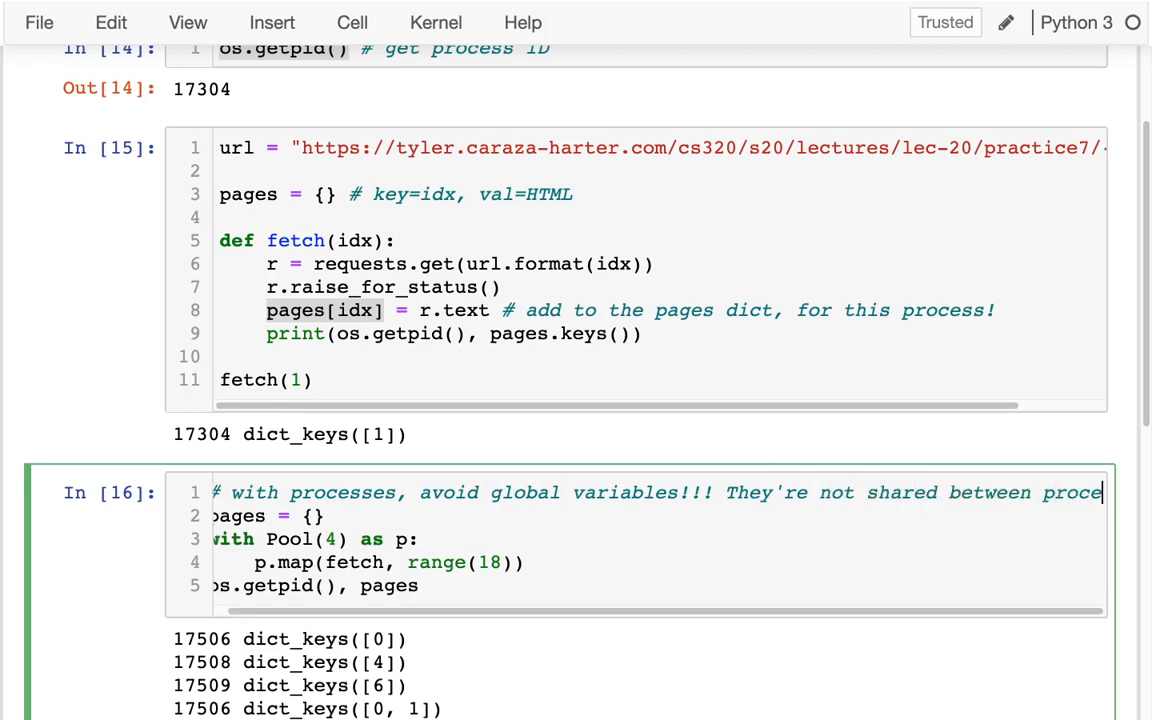
{"action": "type", "text": "sses."}
{"action": "left_click", "coordinate": [666, 492]}
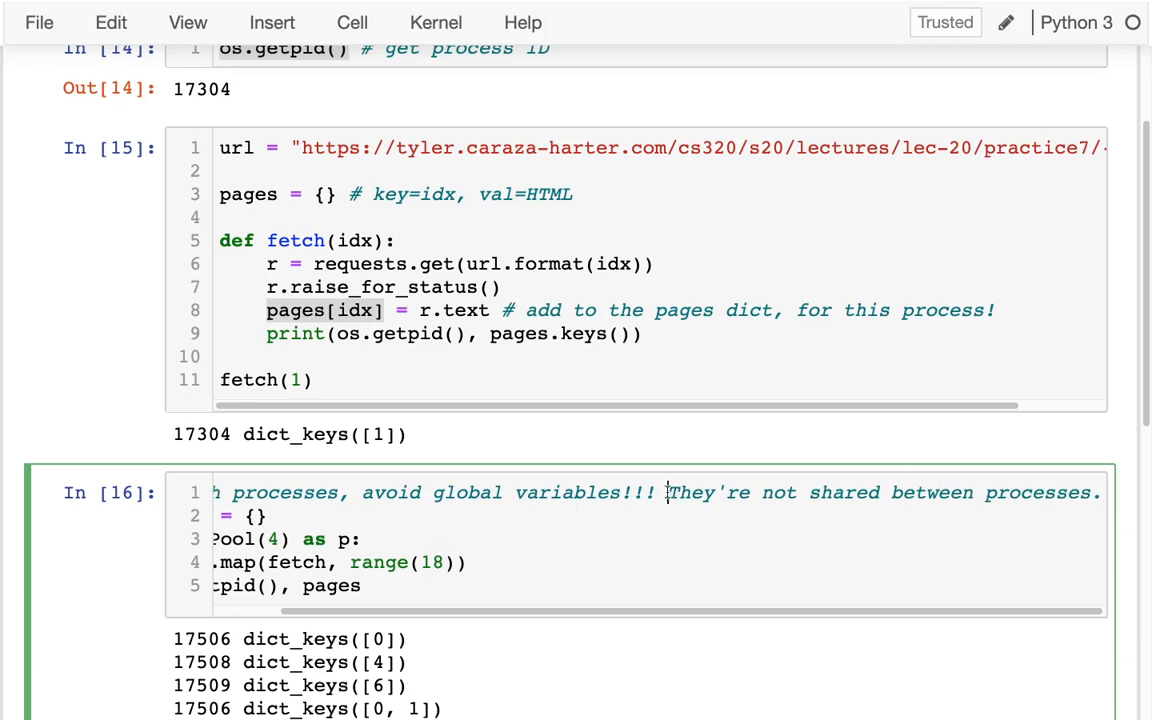
{"action": "key", "text": "Return"}
{"action": "type", "text": "#"}
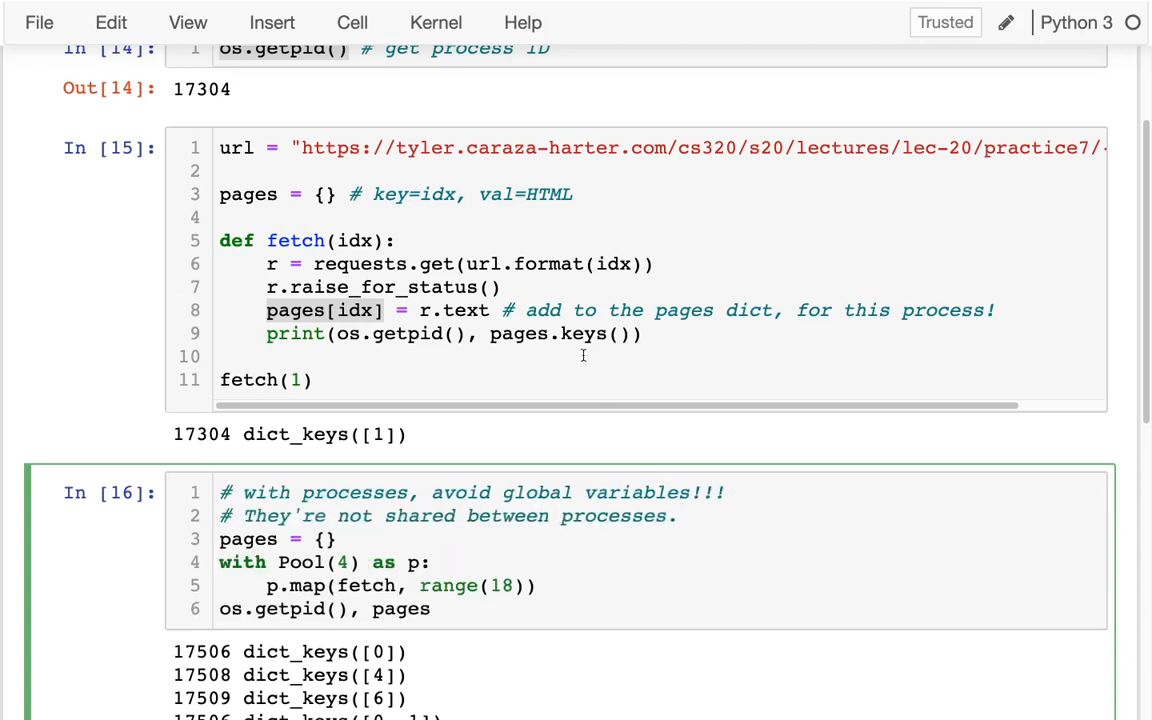
- Return to the fetch cell and review its print(os.getpid() call
{"action": "left_click", "coordinate": [362, 258]}
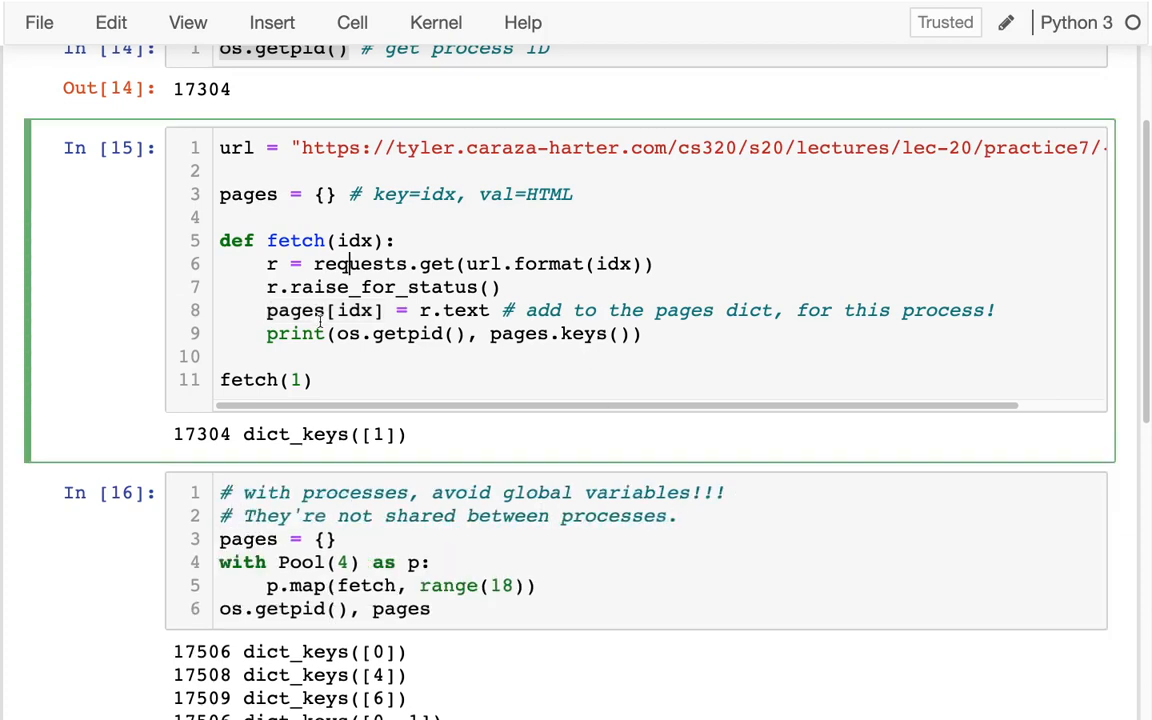
{"action": "left_click_drag", "start_coordinate": [267, 333], "coordinate": [385, 340]}
{"action": "scroll", "coordinate": [385, 340], "scroll_direction": "down", "scroll_amount": 3}
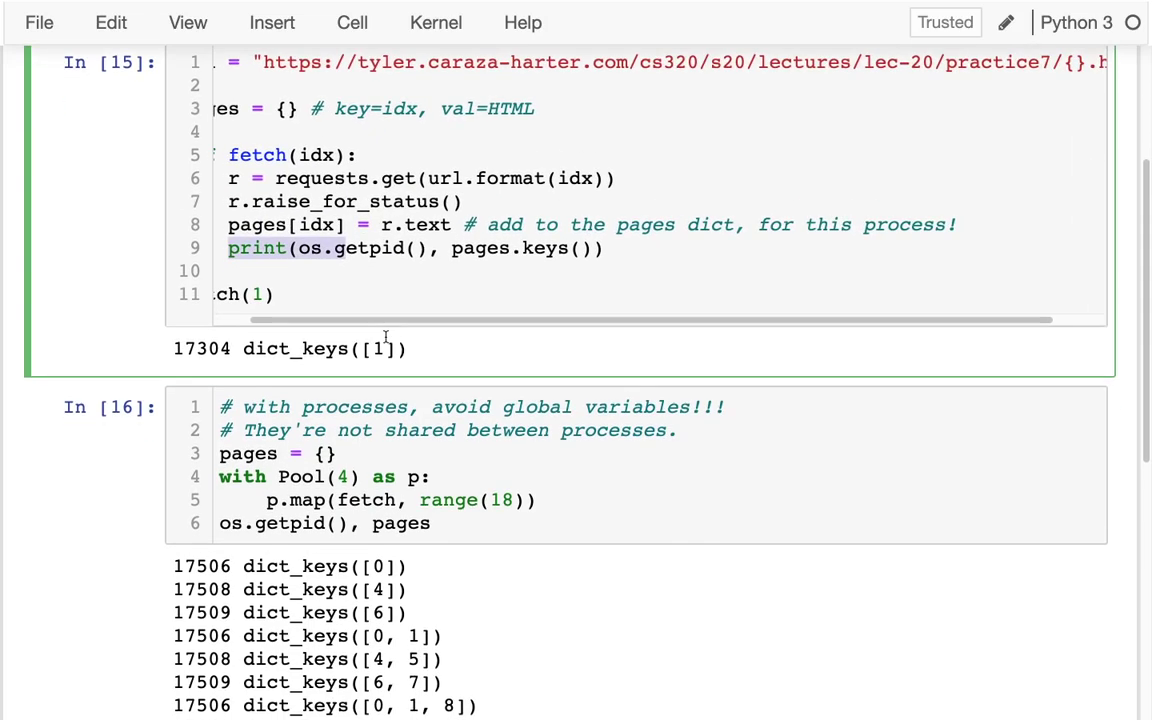